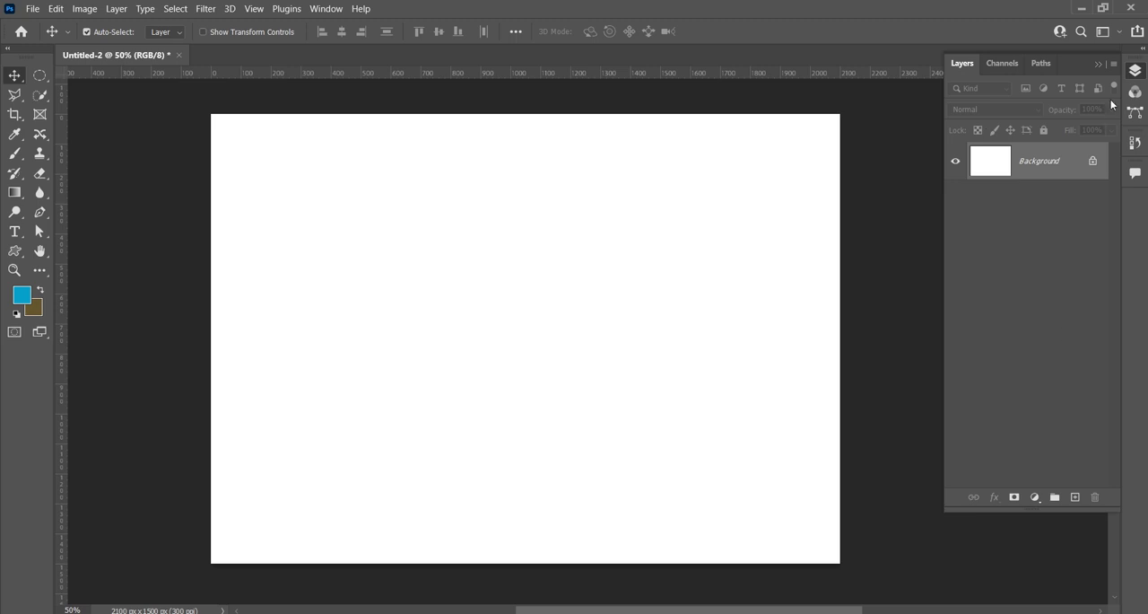
Step: Show the document's layers, look at its channels and paths, and return to the layers
click(1099, 64)
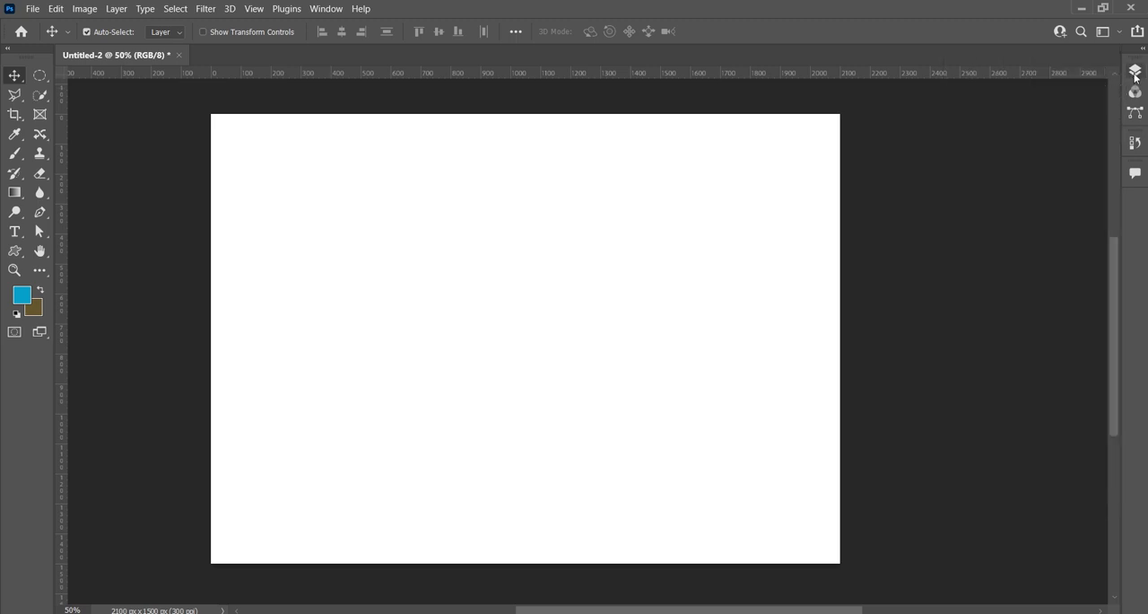
click(1135, 72)
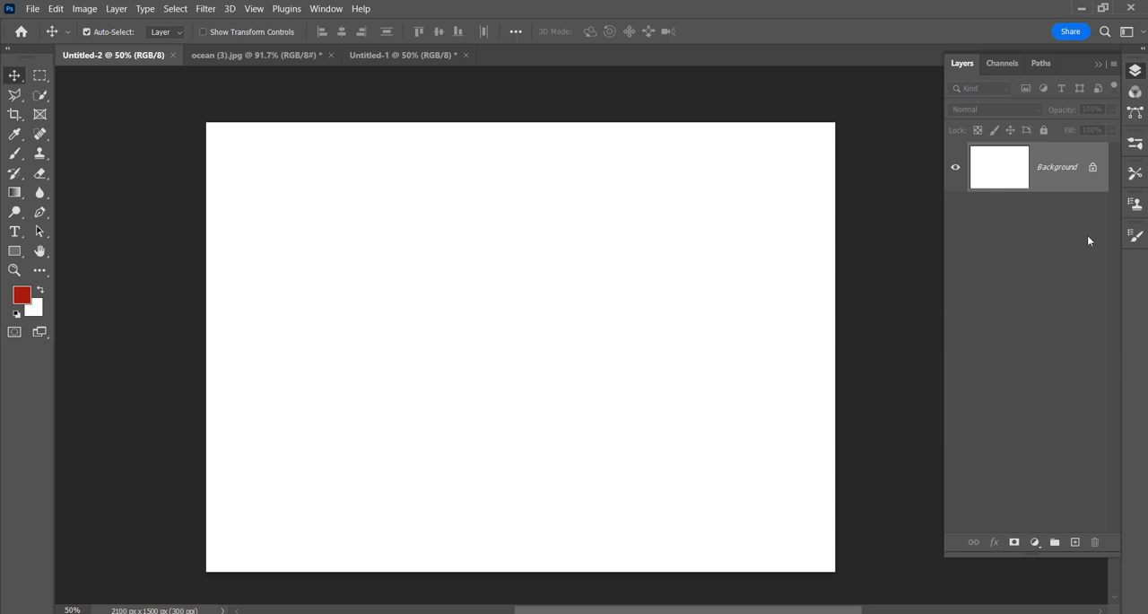
click(994, 68)
click(1052, 69)
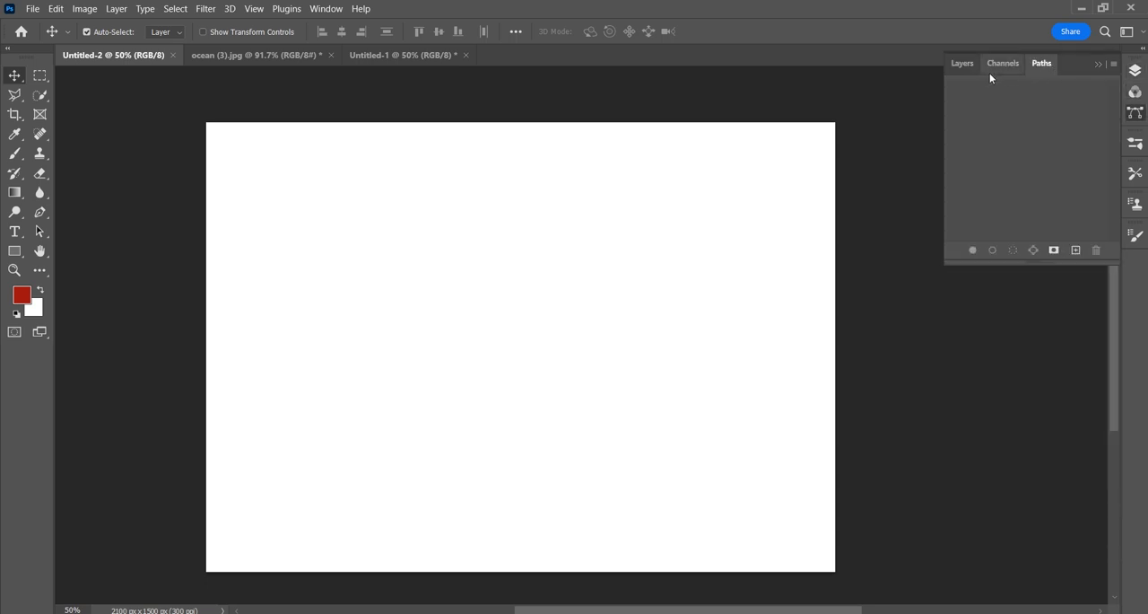
click(963, 68)
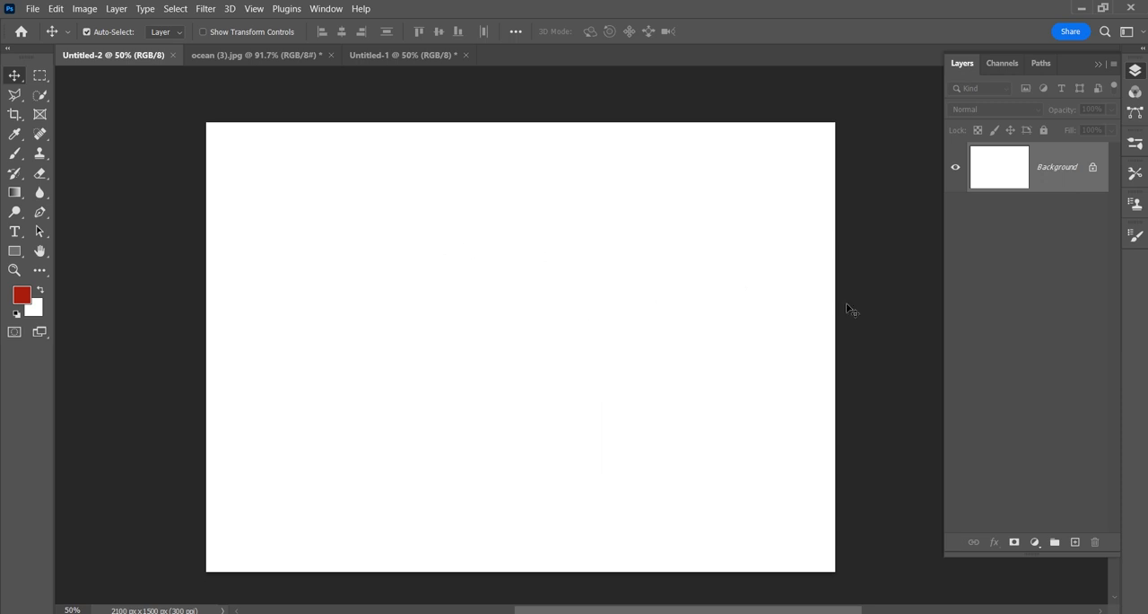
Step: Crop the Untitled-2 canvas at almost its full extent, and close the Untitled-3 document
click(15, 114)
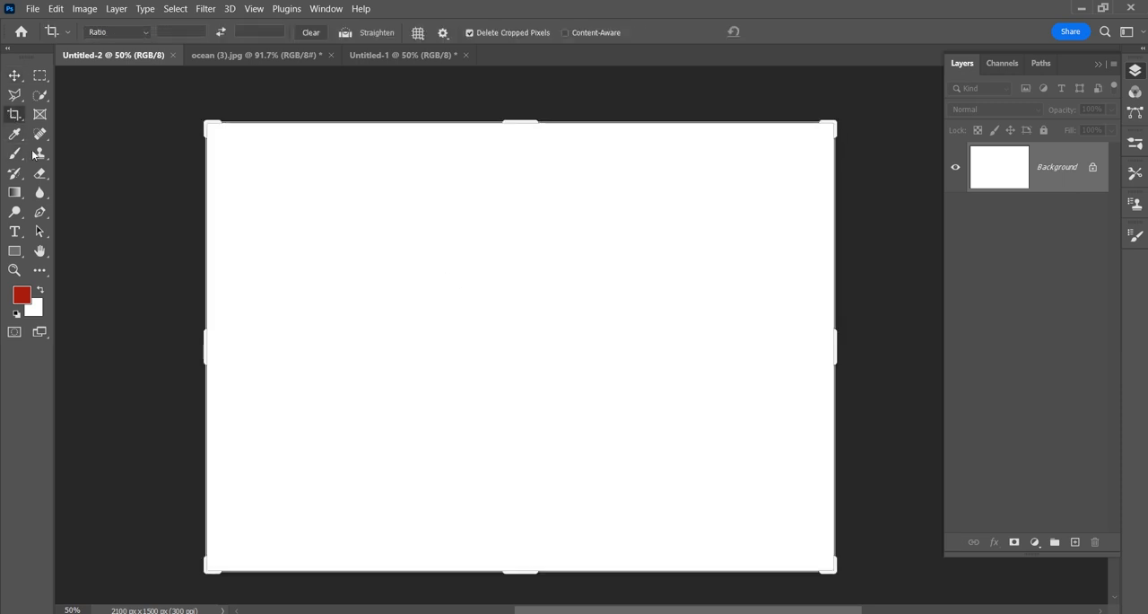
mouse_move(205, 359)
mouse_down()
mouse_move(145, 354)
mouse_move(207, 355)
mouse_up()
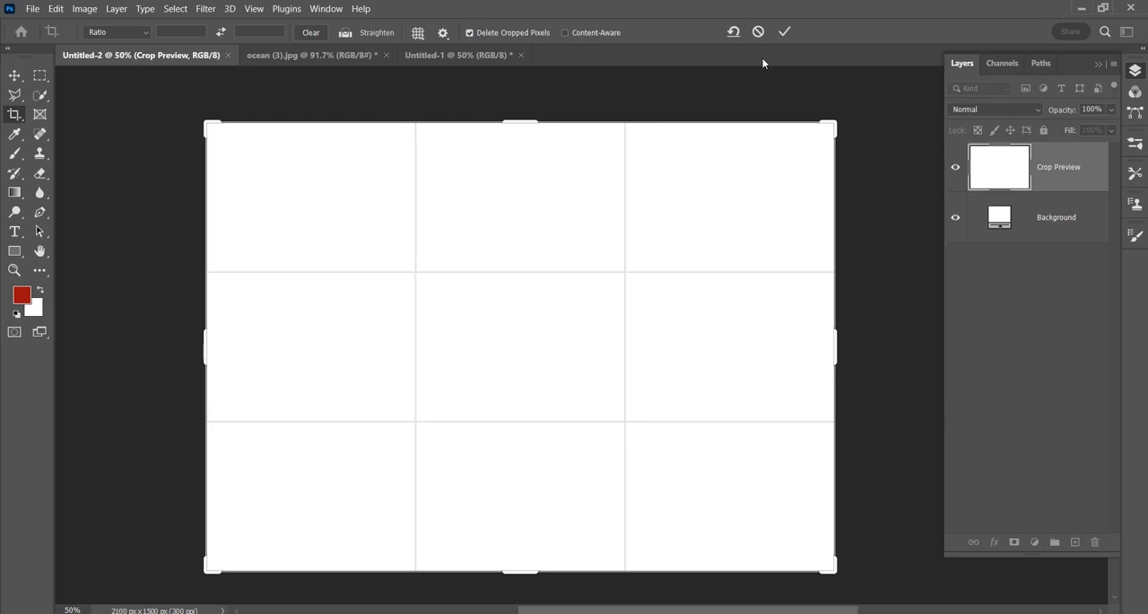
click(785, 33)
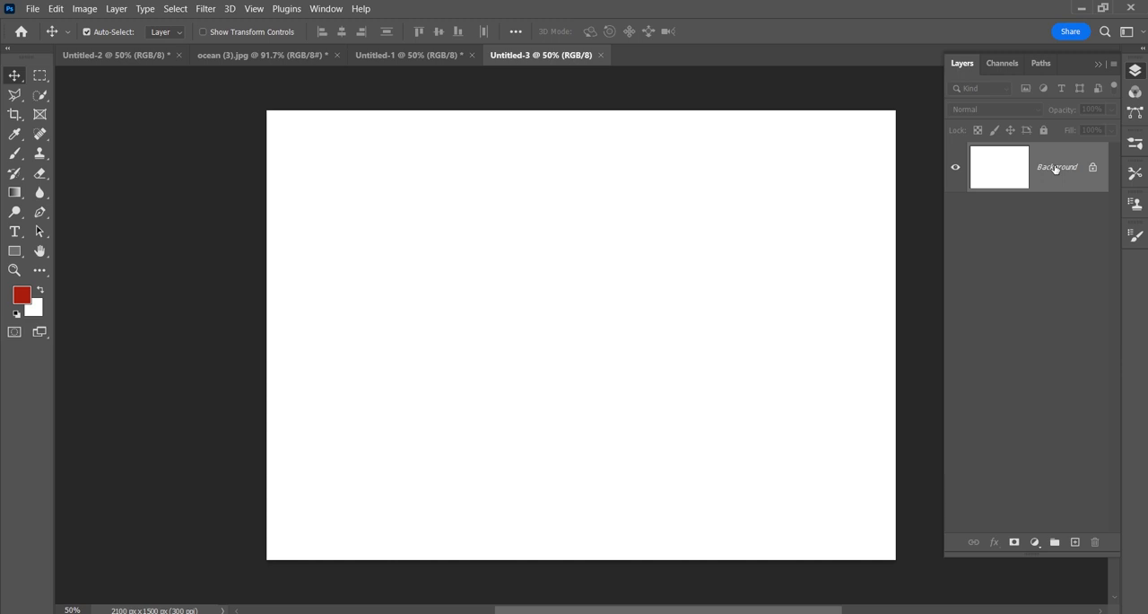
click(602, 55)
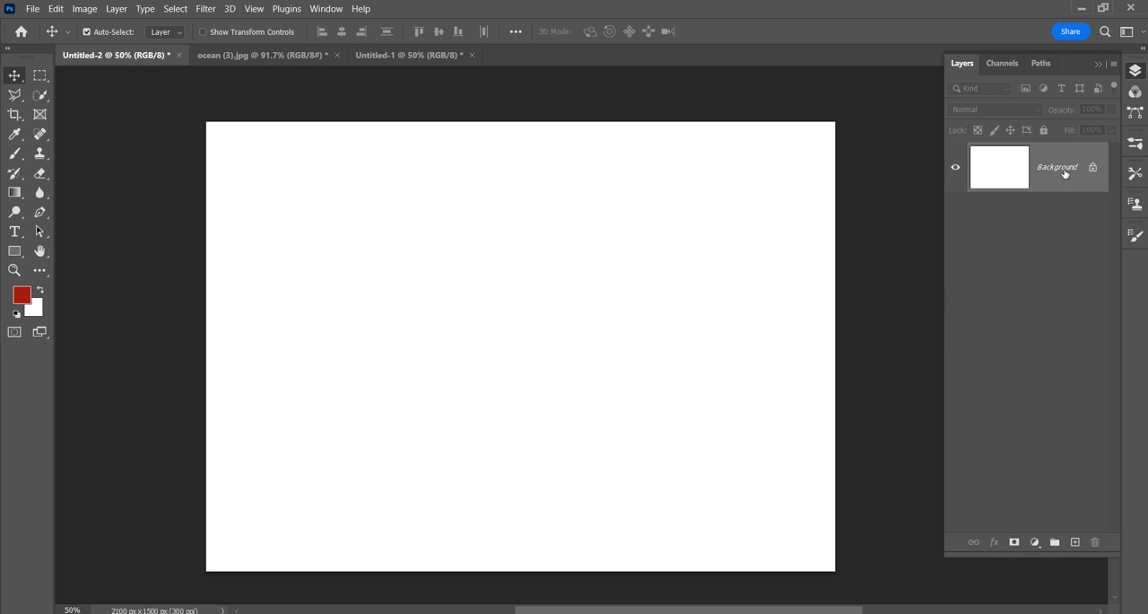
Step: Try unlocking the Background layer and undo it, and open the Layer from Background dialog without applying it
drag(1093, 170, 1096, 541)
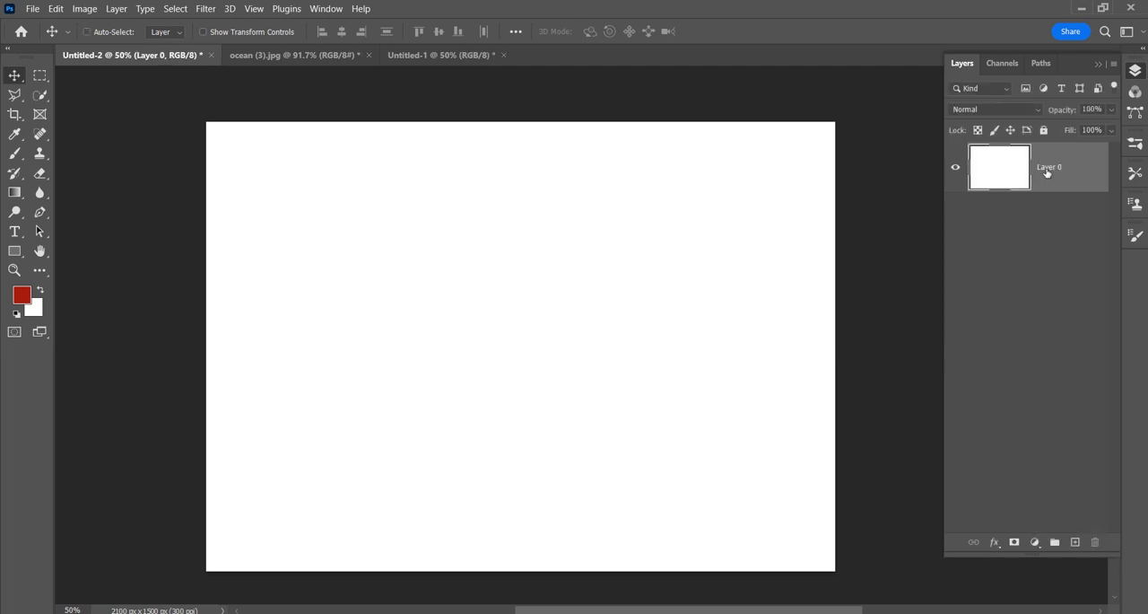
key(ctrl+z)
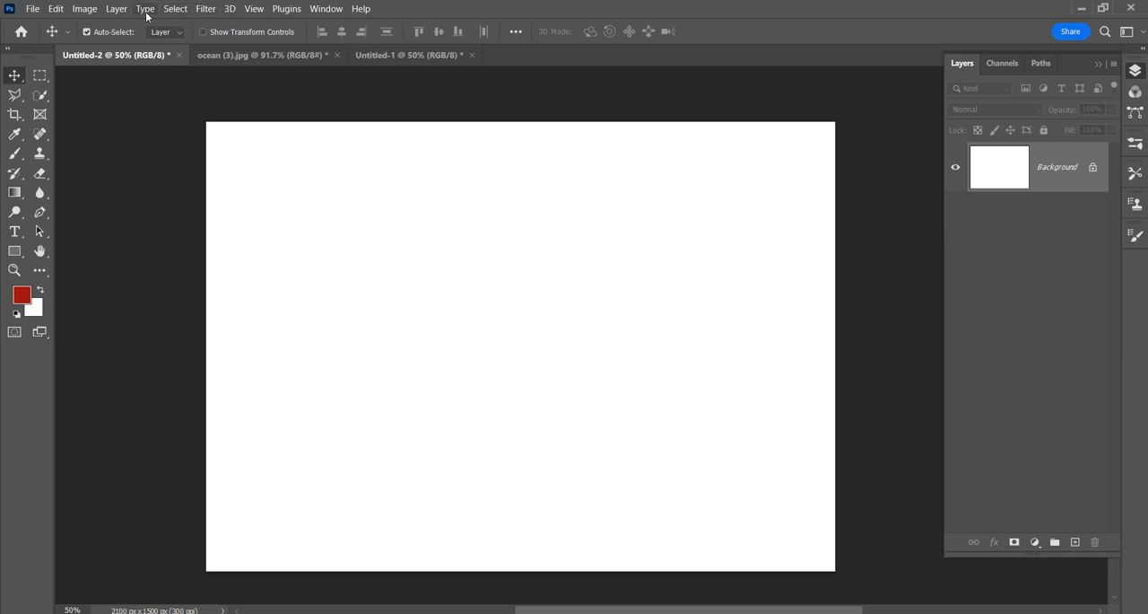
click(117, 9)
mouse_move(180, 24)
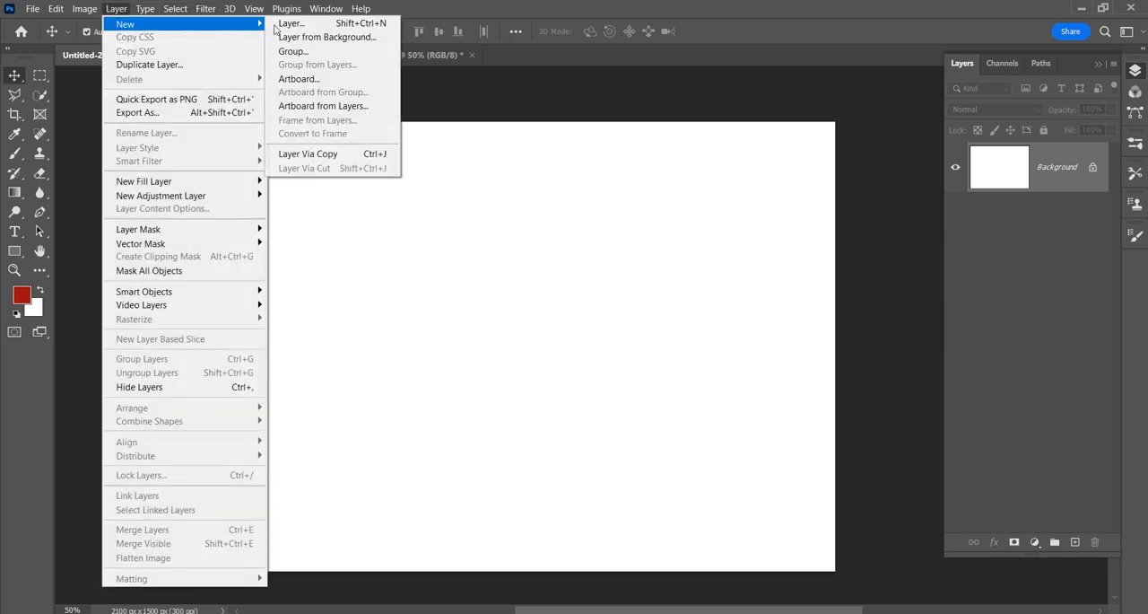
click(323, 36)
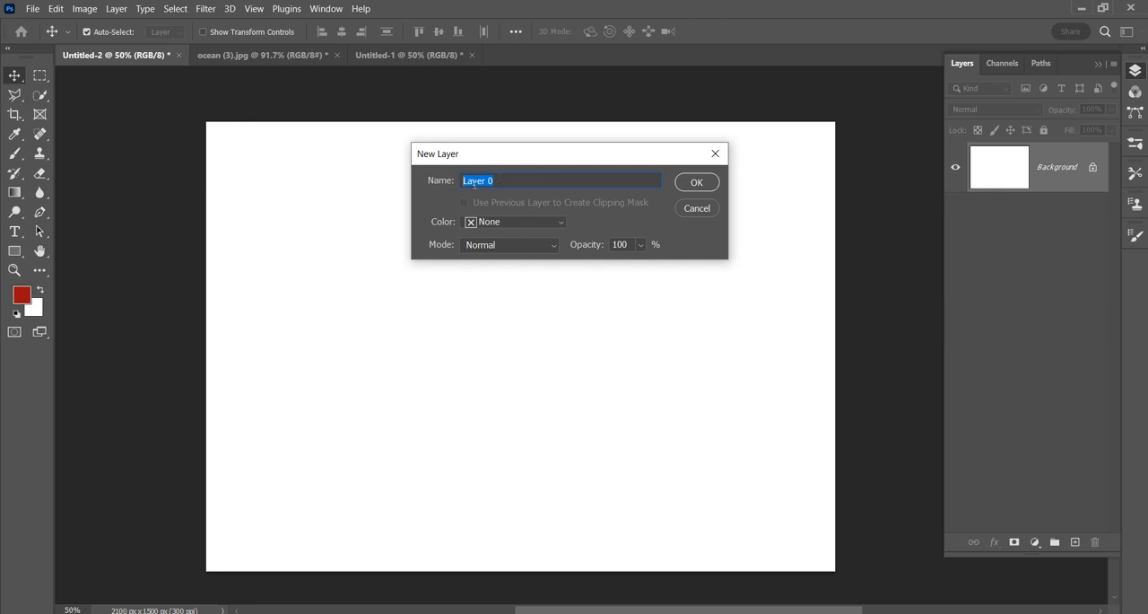
click(689, 208)
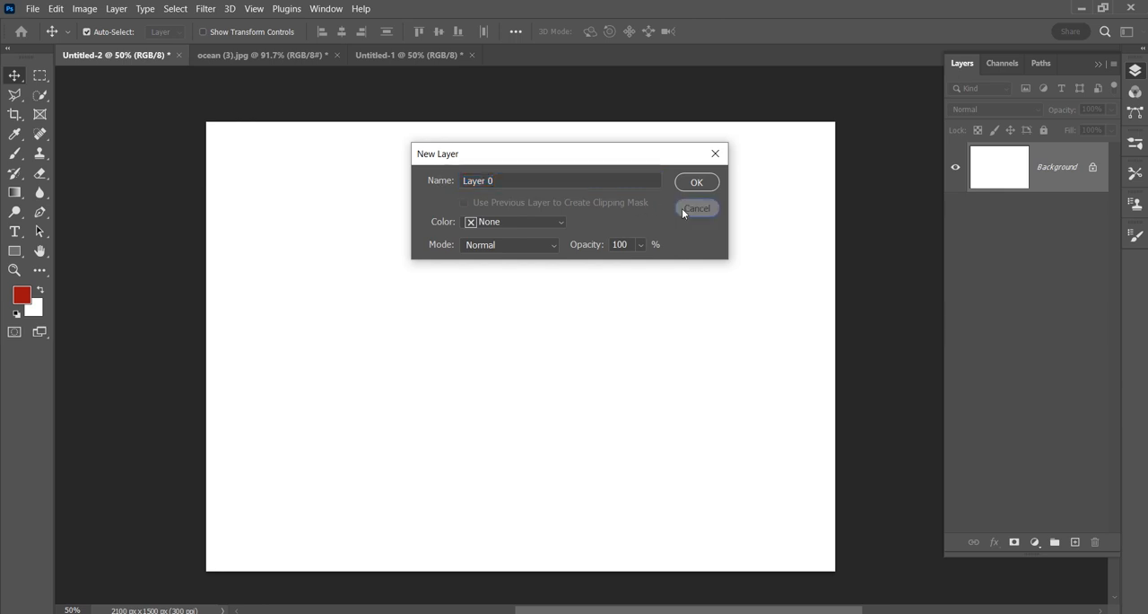
Step: Convert the Background into a regular layer named Layer 0, and undo the conversion
right_click(1054, 167)
click(1110, 175)
click(696, 185)
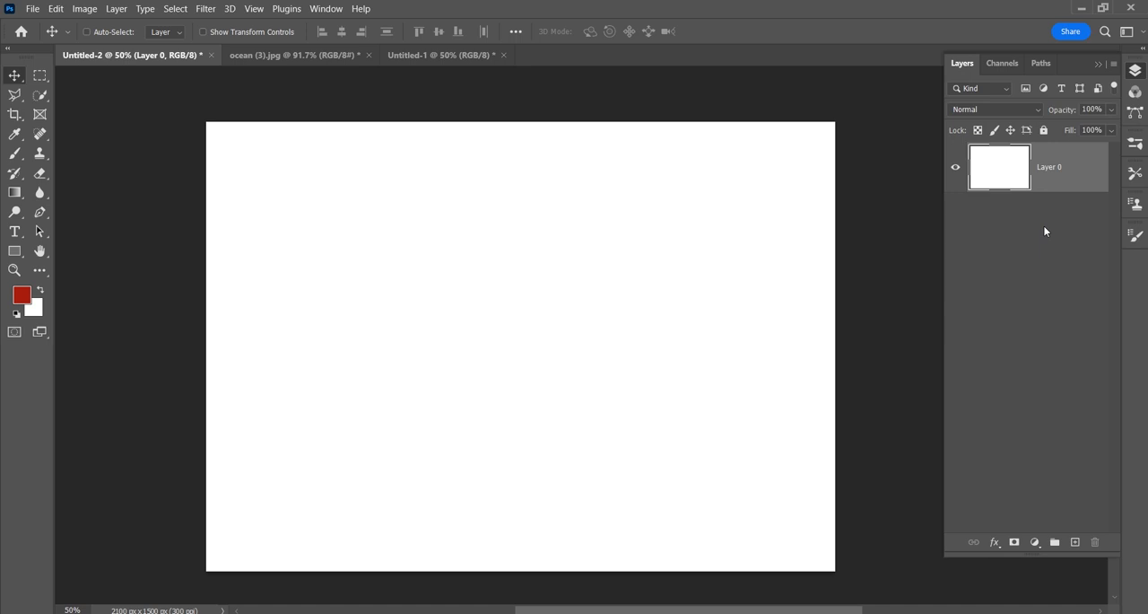
key(ctrl+z)
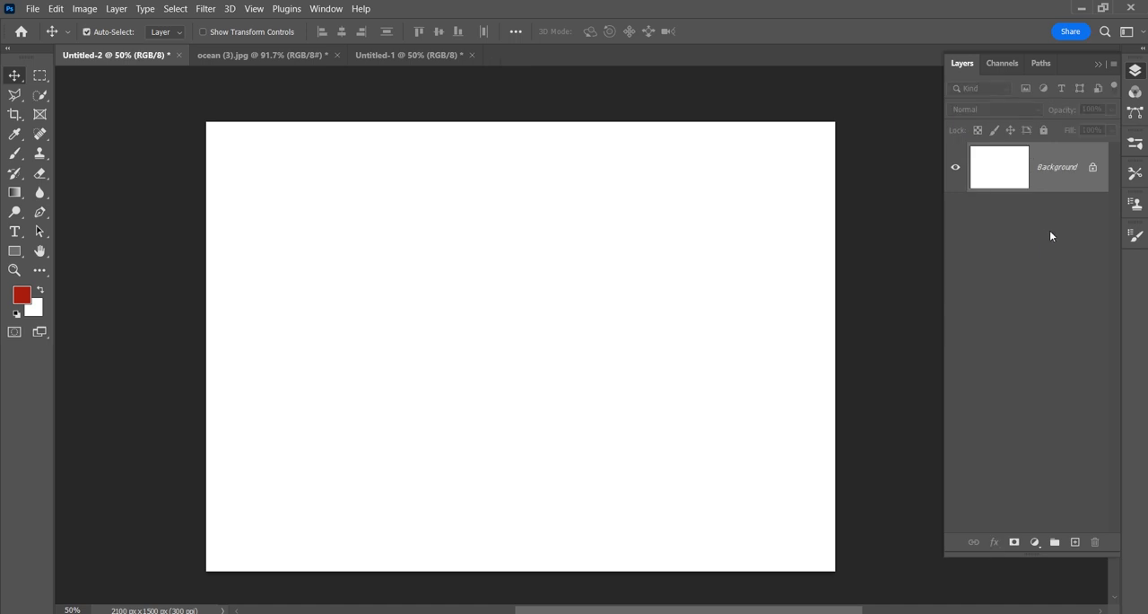
Step: Convert the locked Background of Untitled-2 into a regular layer, keeping the name Layer 0
double_click(1048, 171)
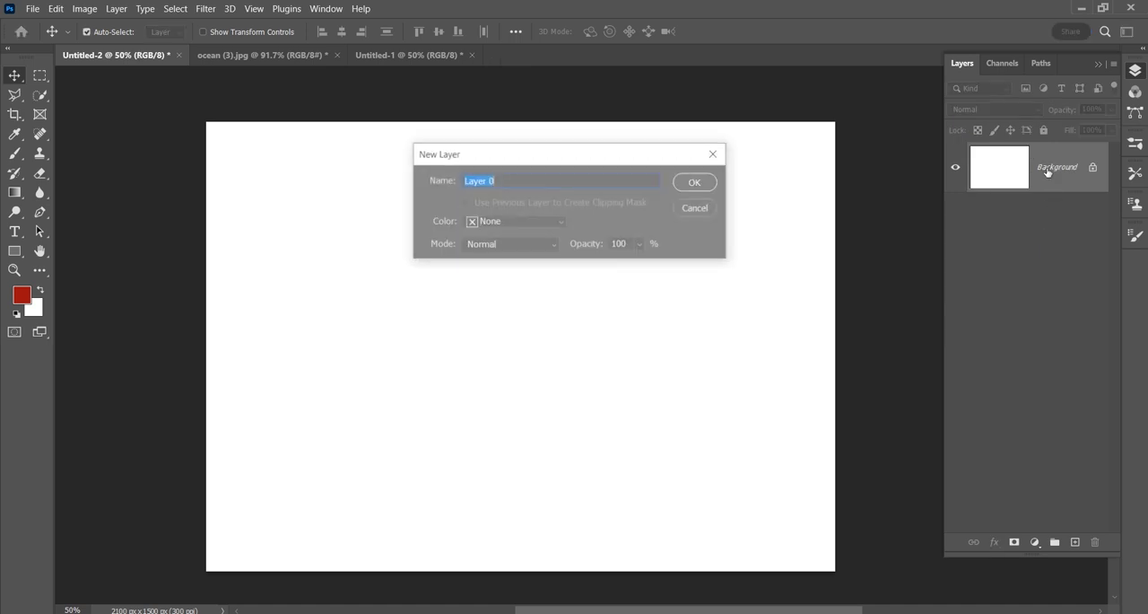
click(697, 183)
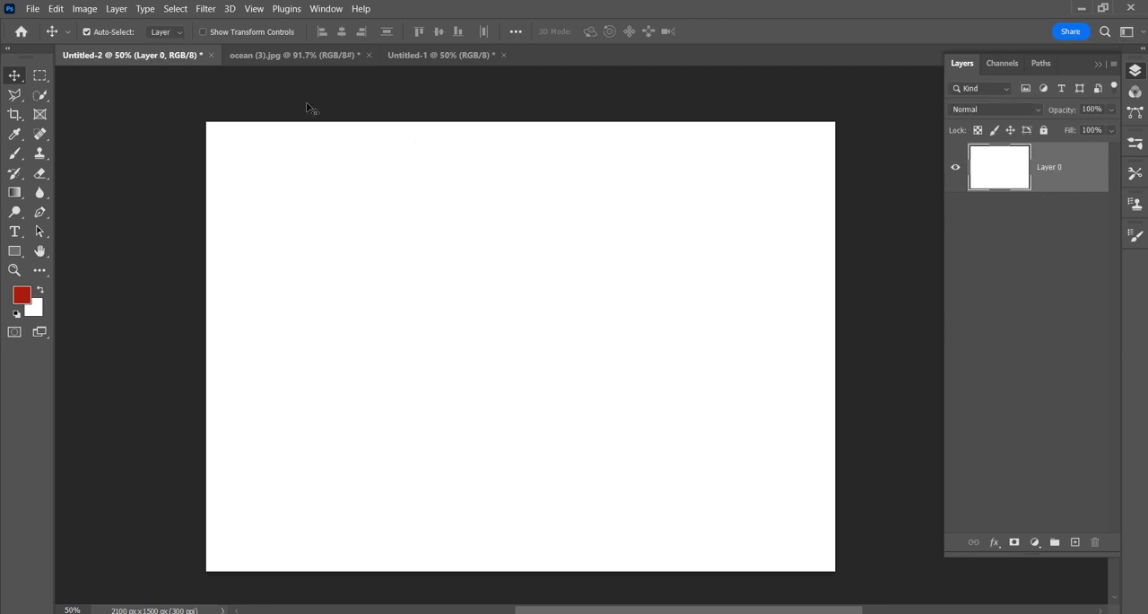
Step: Switch to ocean (3).jpg, hide every layer except the sunset sea picture, and select that picture's layer
click(298, 56)
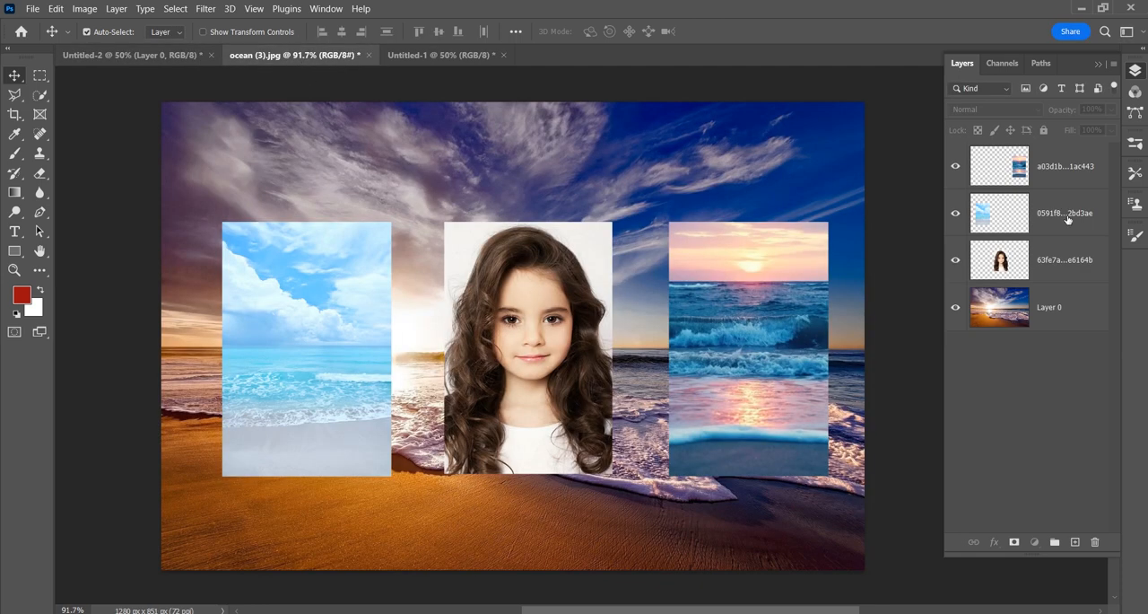
click(1054, 314)
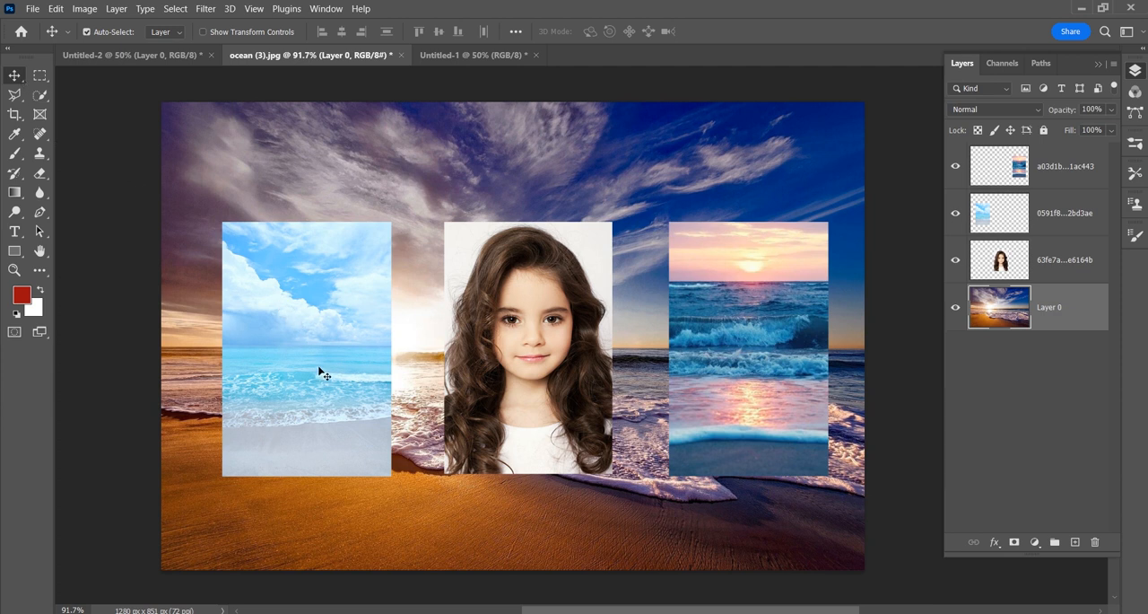
drag(956, 213, 954, 311)
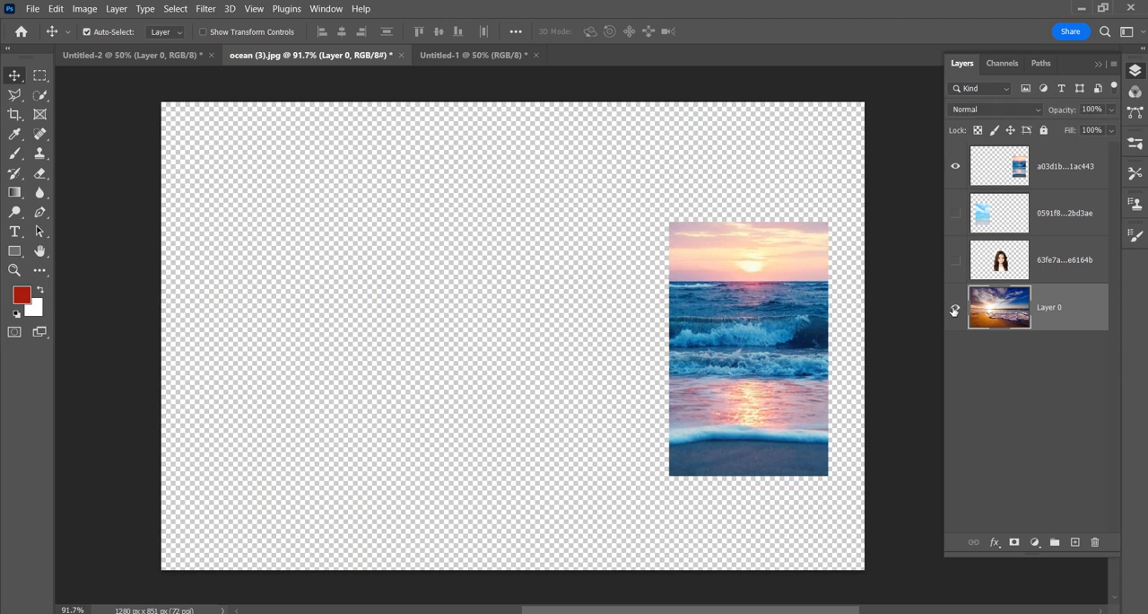
click(954, 310)
click(953, 310)
click(1006, 167)
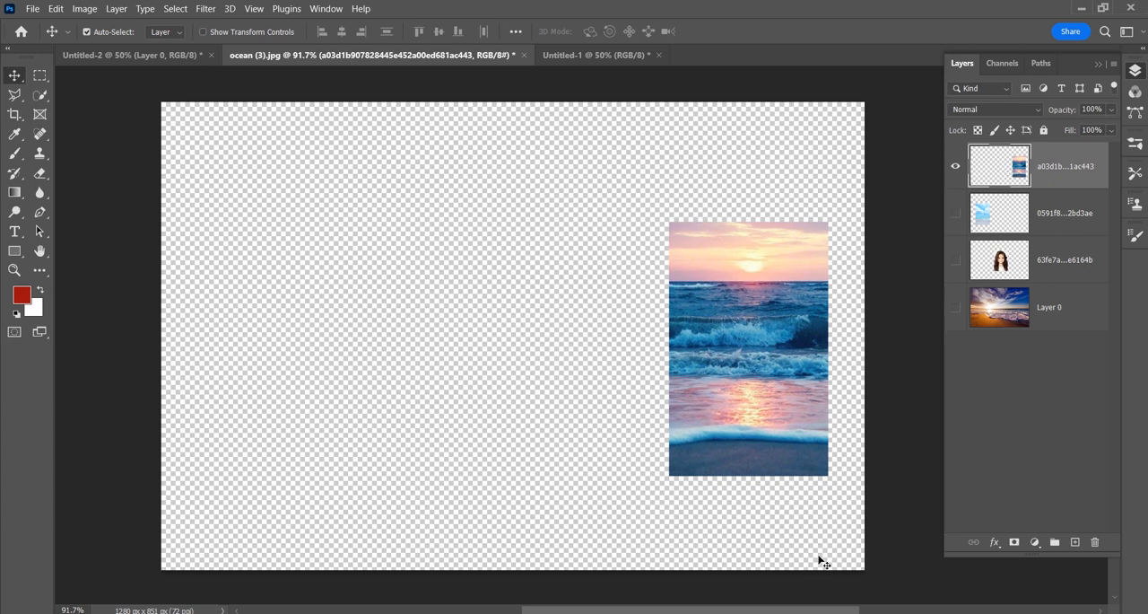
Step: Turn the sunset layer's visibility off and on, and show the three hidden layers again
click(956, 167)
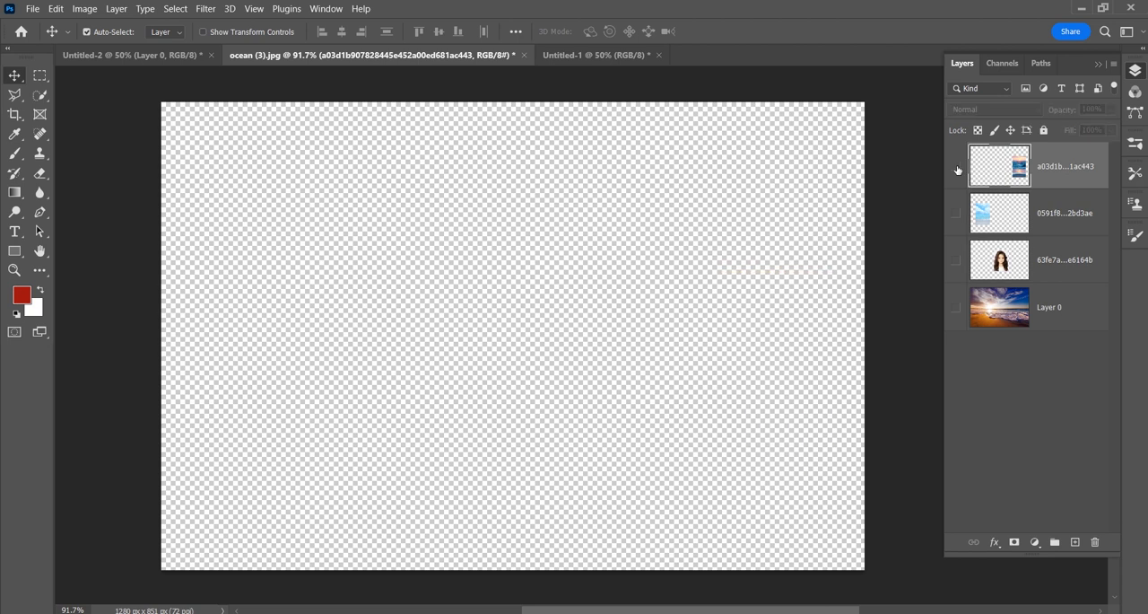
click(956, 166)
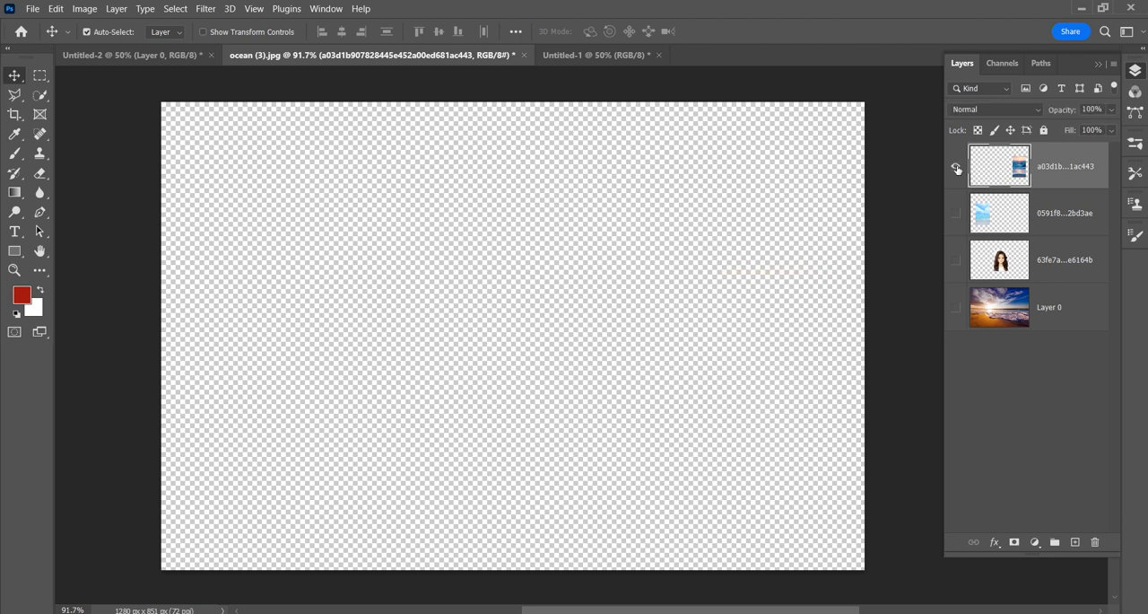
click(955, 214)
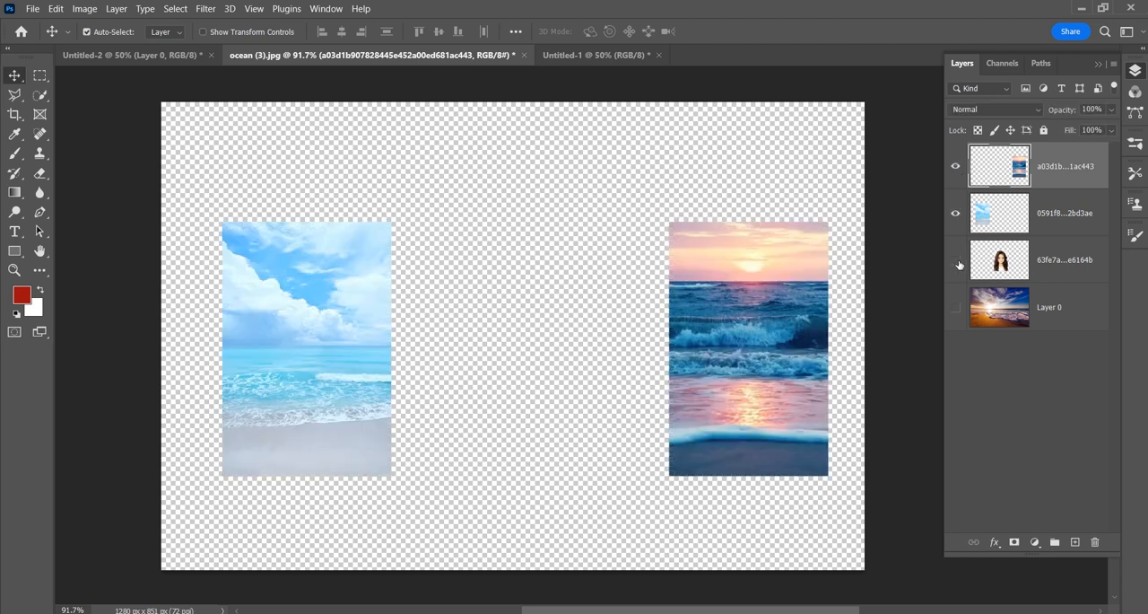
click(956, 261)
click(955, 309)
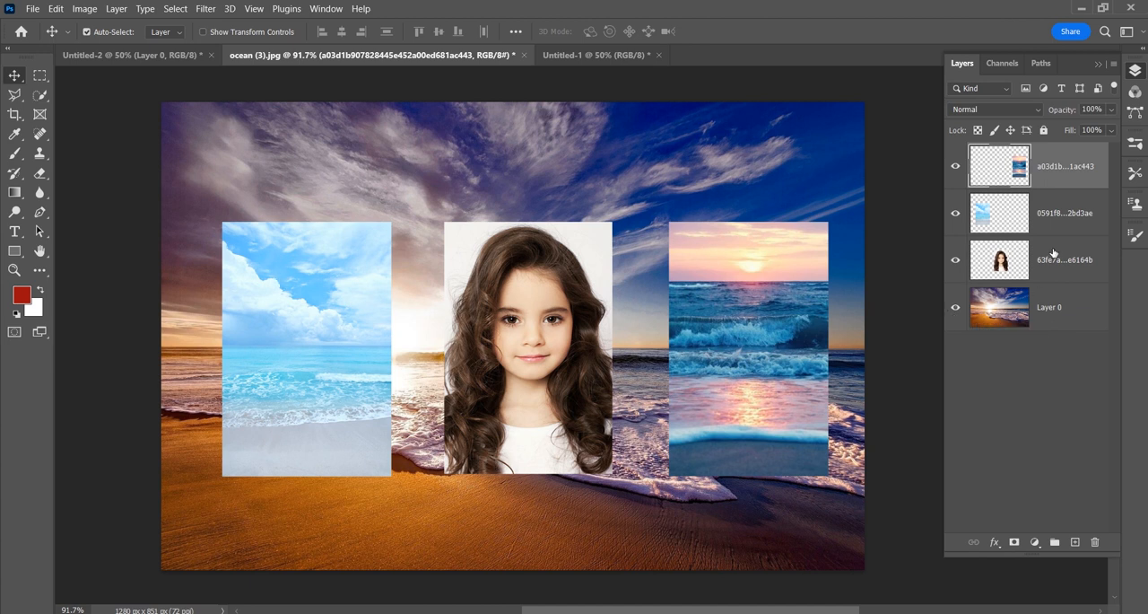
Step: Hide the three layers below the sunset picture, and fill a rectangular selection above it with the red foreground color on the sunset layer
drag(956, 213, 955, 309)
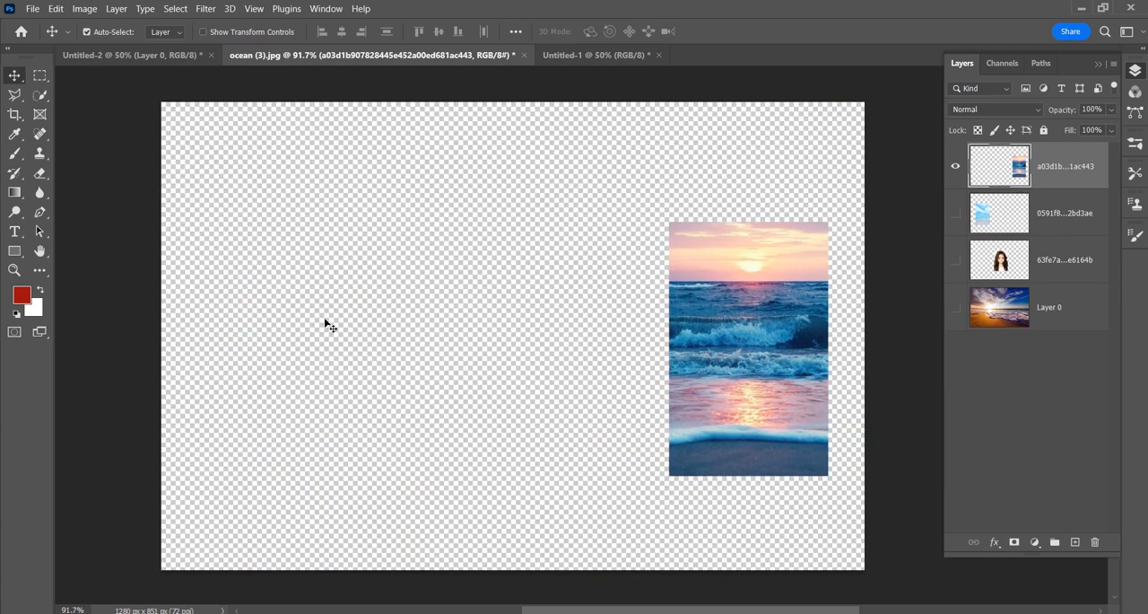
click(40, 78)
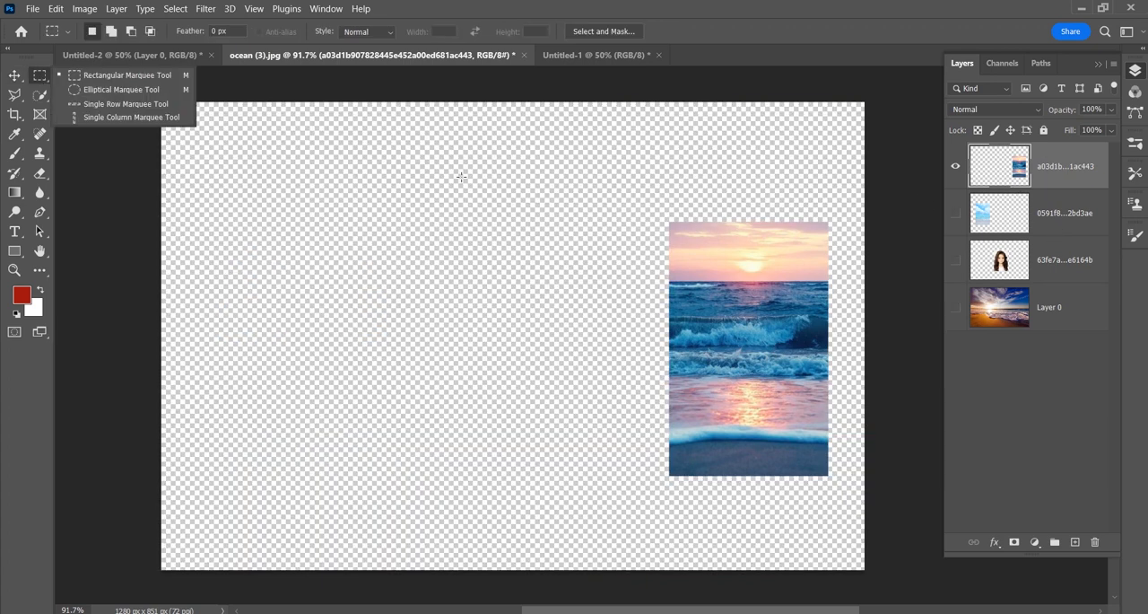
click(137, 79)
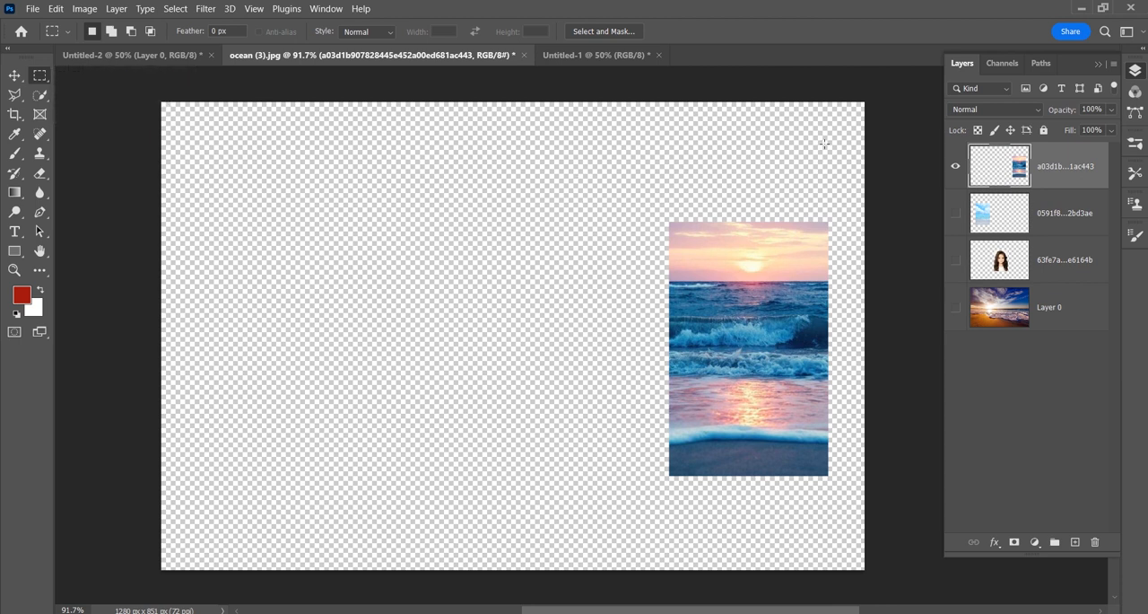
drag(823, 120, 671, 212)
click(766, 178)
key(ctrl+z)
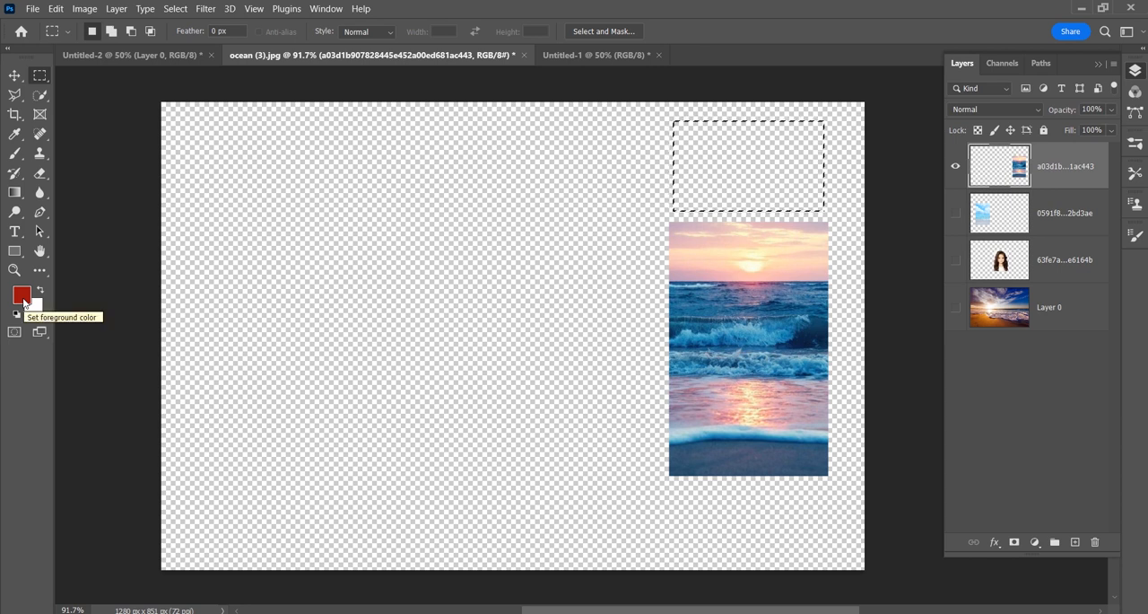
key(alt+BackSpace)
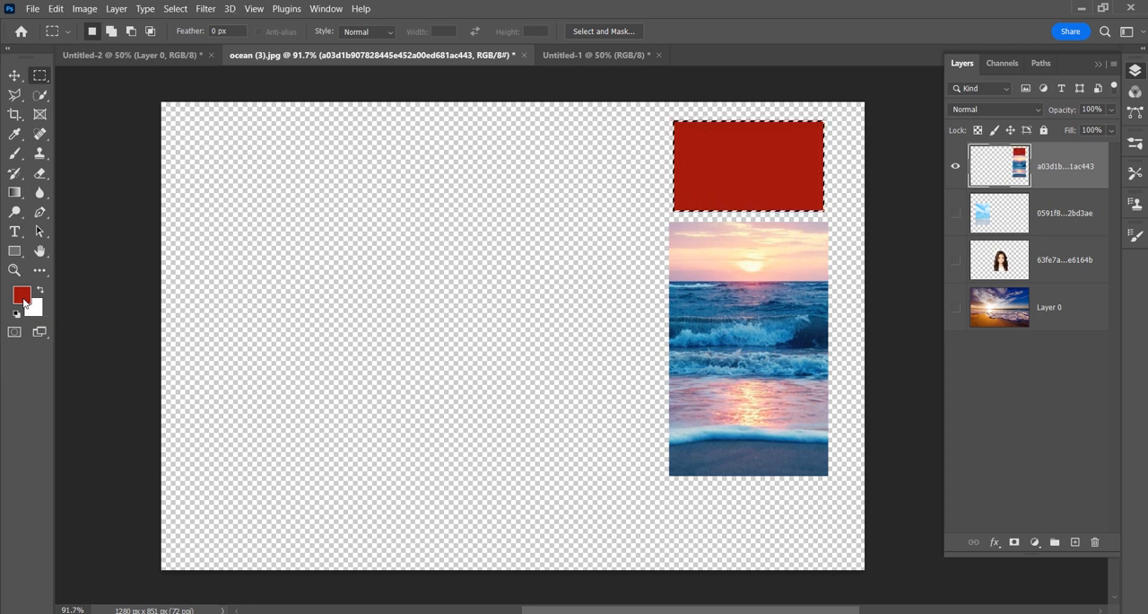
key(ctrl+d)
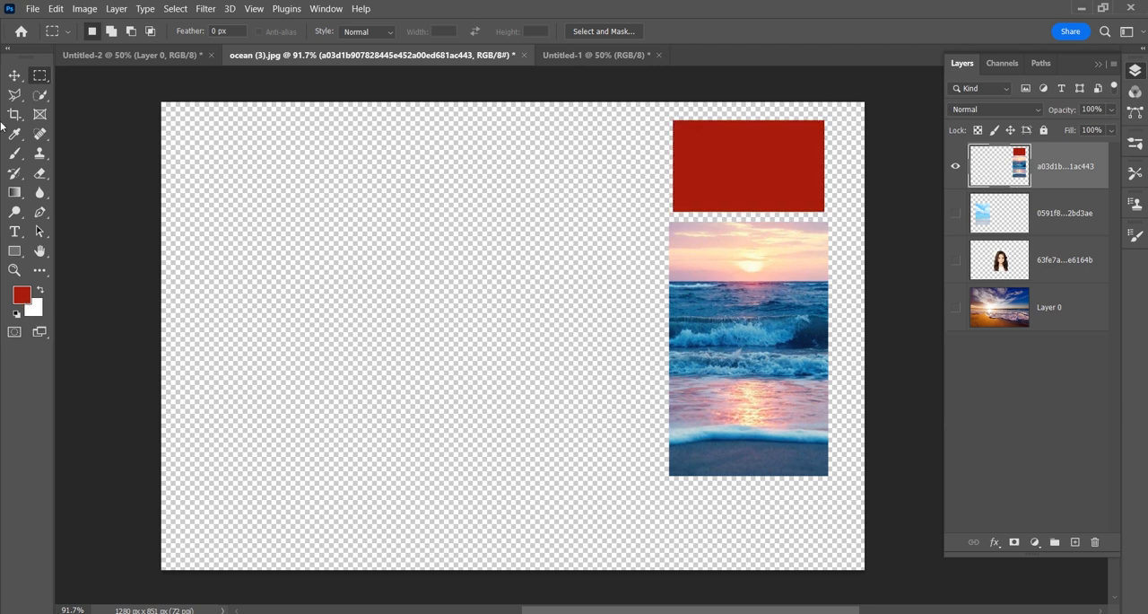
Step: Move the sunset layer with its red rectangle slightly down and to the left on the canvas
click(15, 76)
drag(774, 322, 765, 350)
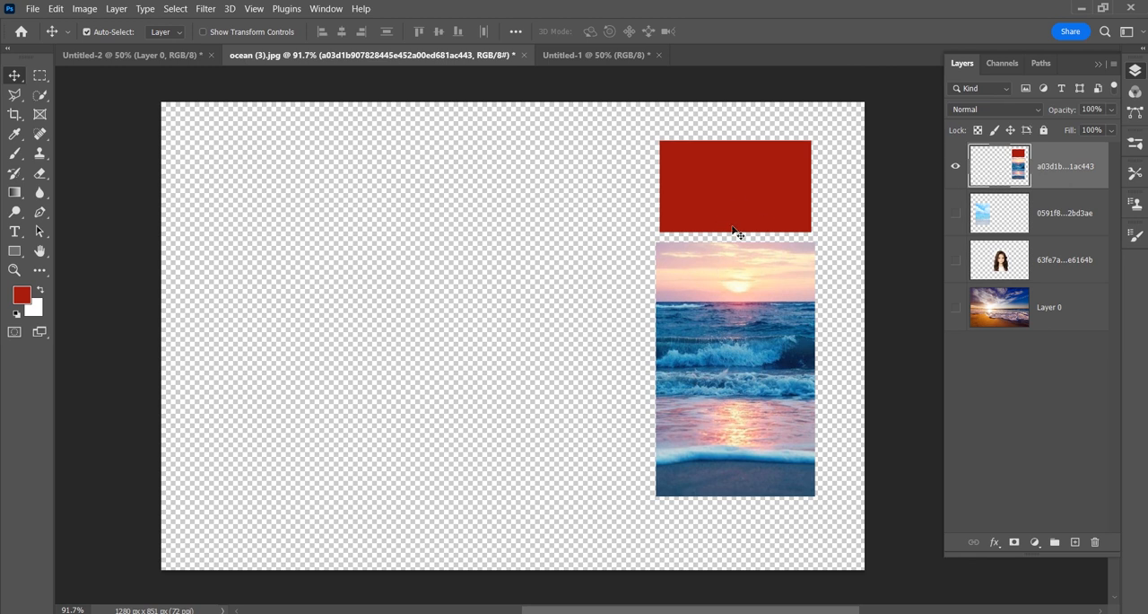
Step: Show the light-blue beach layer and draw an elliptical selection with 0 px feather overlapping its picture's upper-left corner
click(955, 213)
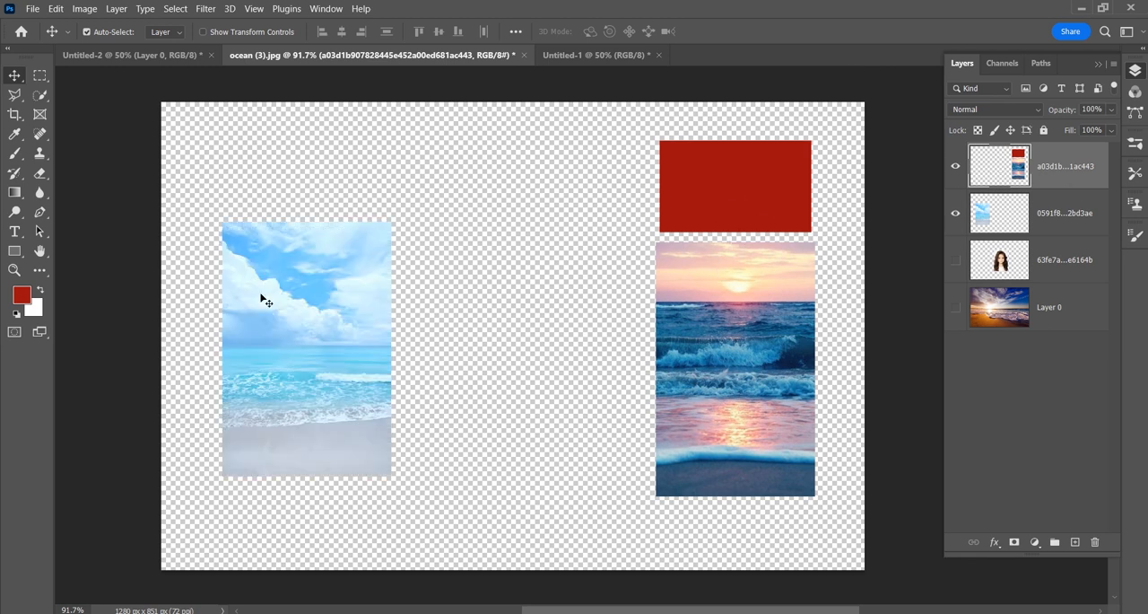
click(39, 75)
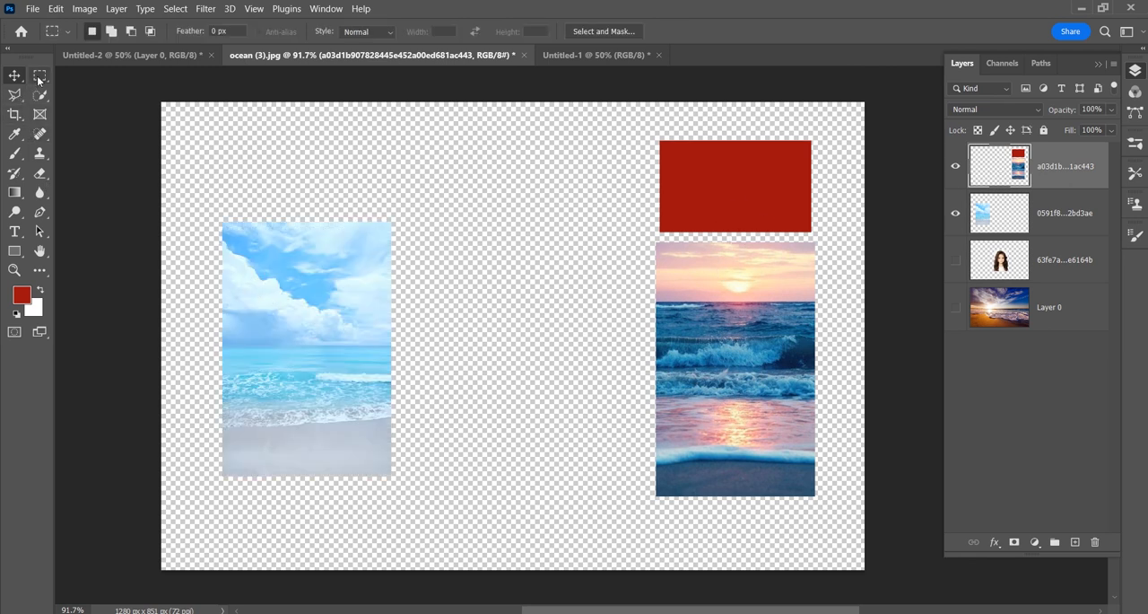
click(90, 89)
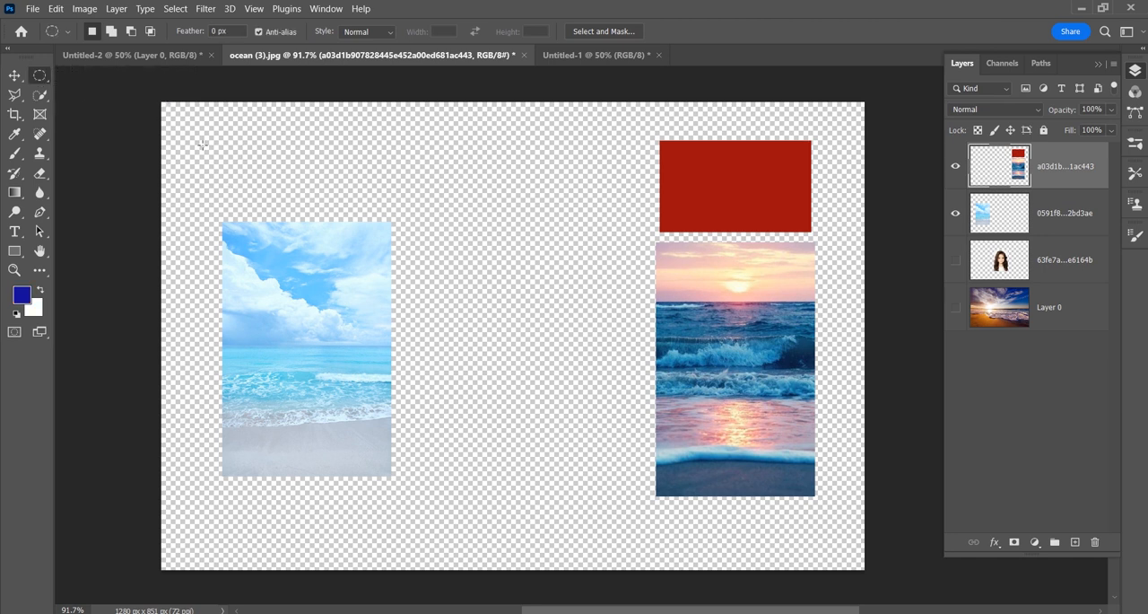
drag(203, 145, 308, 332)
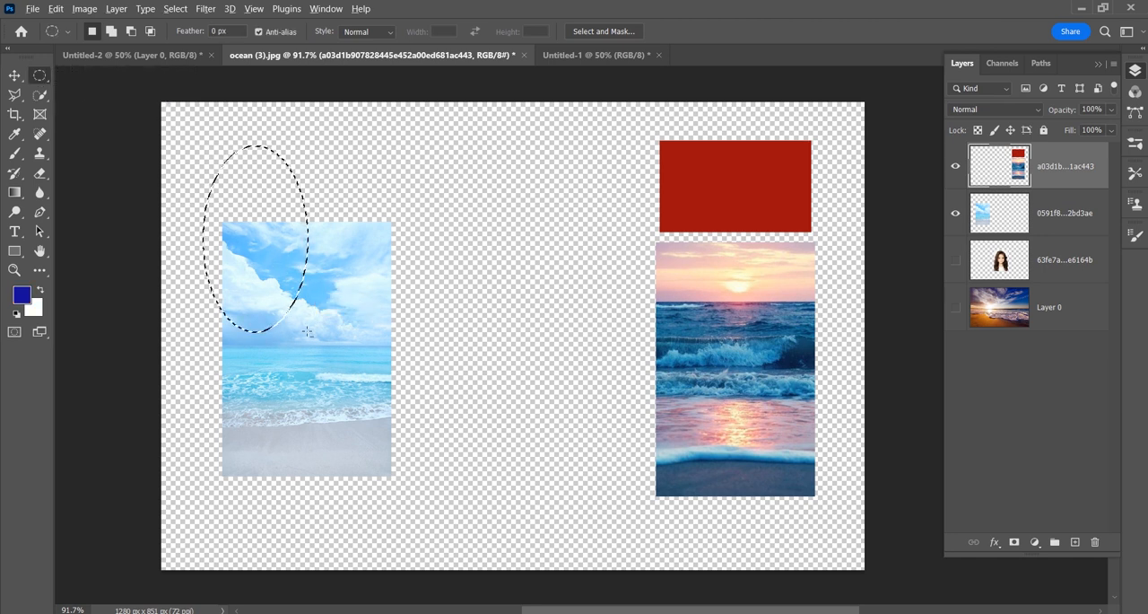
Step: Fill the elliptical selection with the blue foreground color on the sunset layer, deselect, and hide that layer
key(alt+BackSpace)
key(ctrl+d)
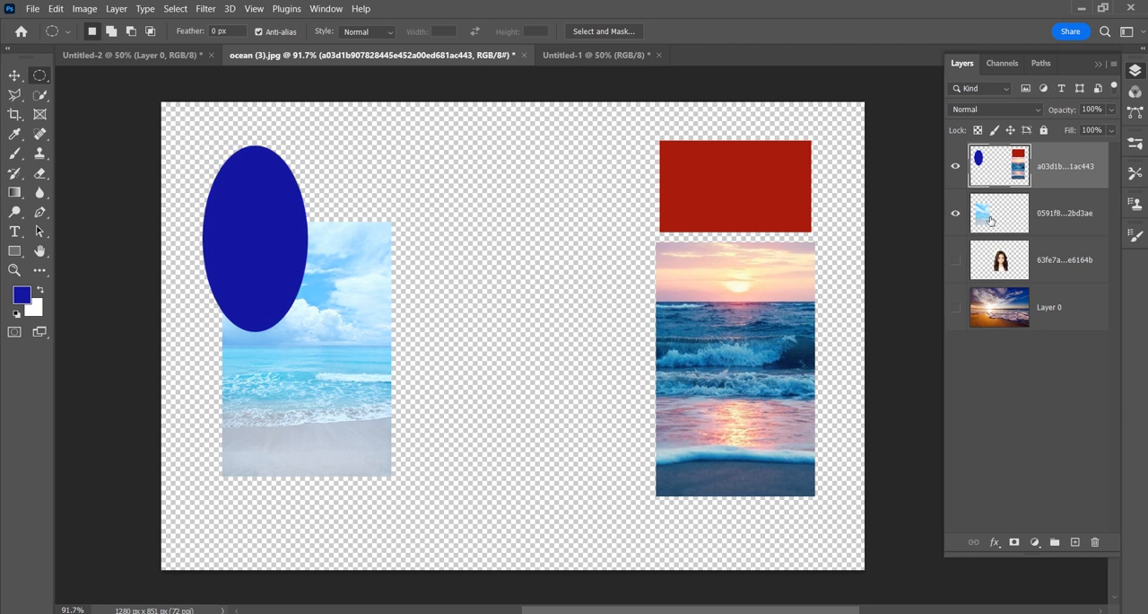
click(956, 170)
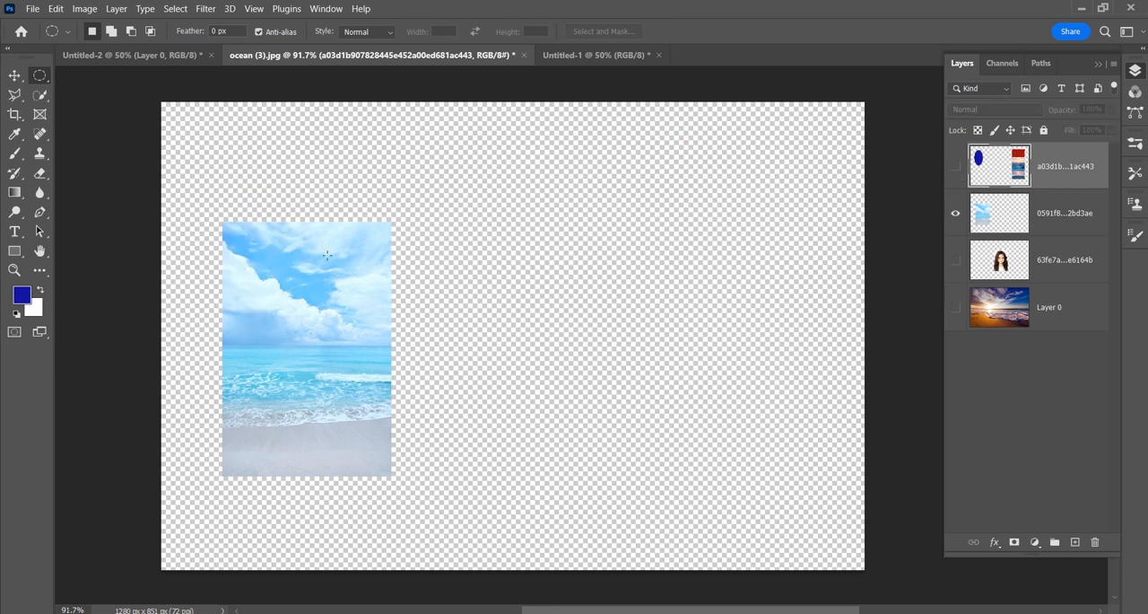
Step: Undo the blue fill on the sunset layer and fill the same elliptical selection with blue on the light-blue beach layer instead, leaving nothing selected
click(1055, 224)
click(956, 169)
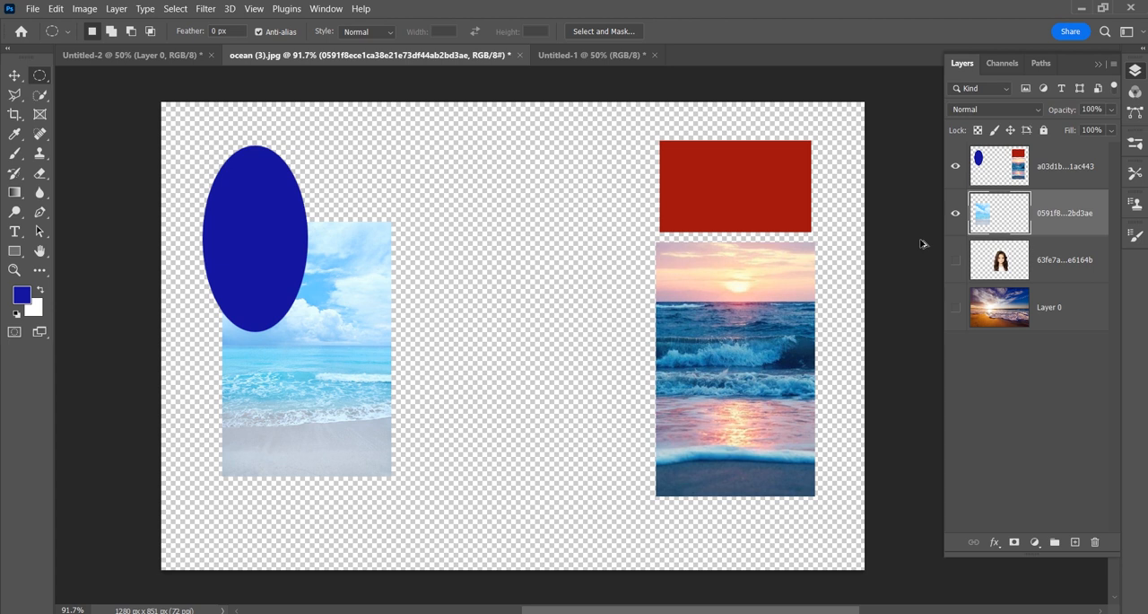
key(ctrl+z)
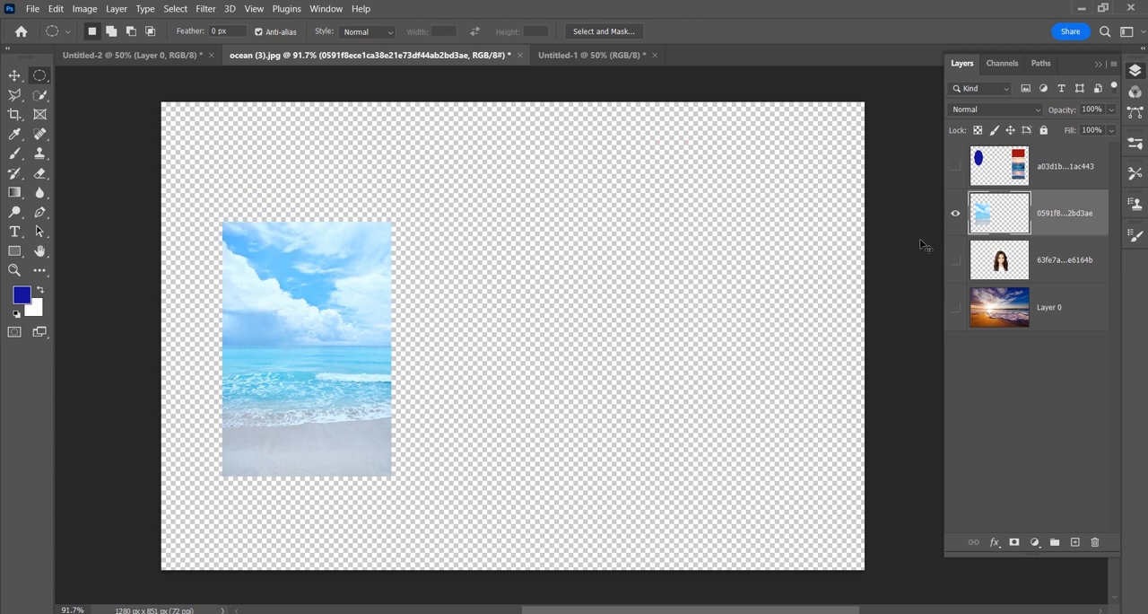
key(ctrl+shift+z)
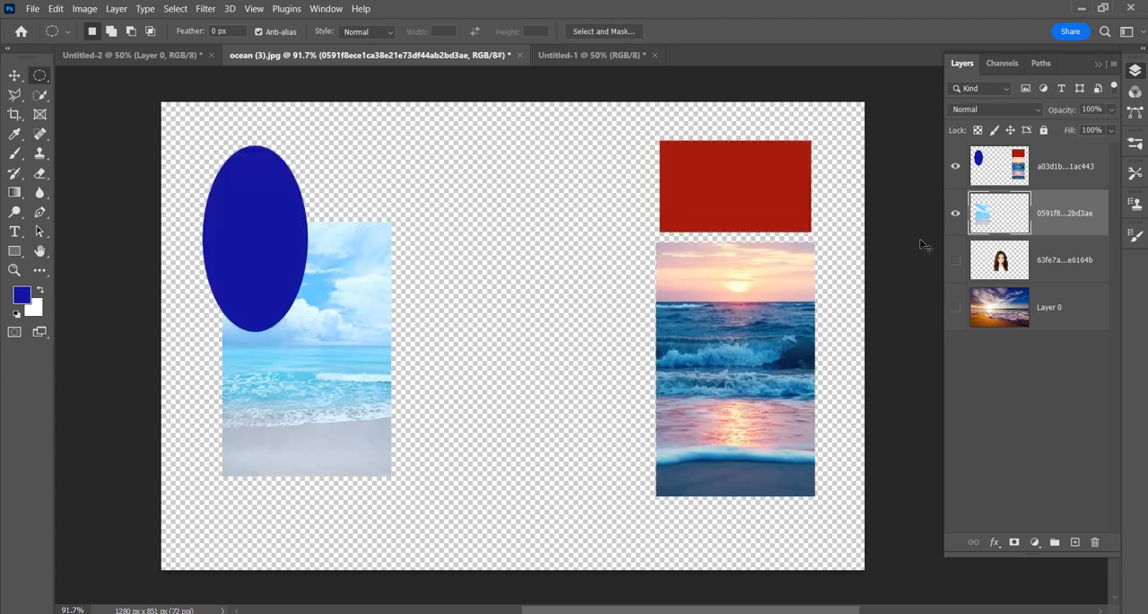
key(ctrl+z)
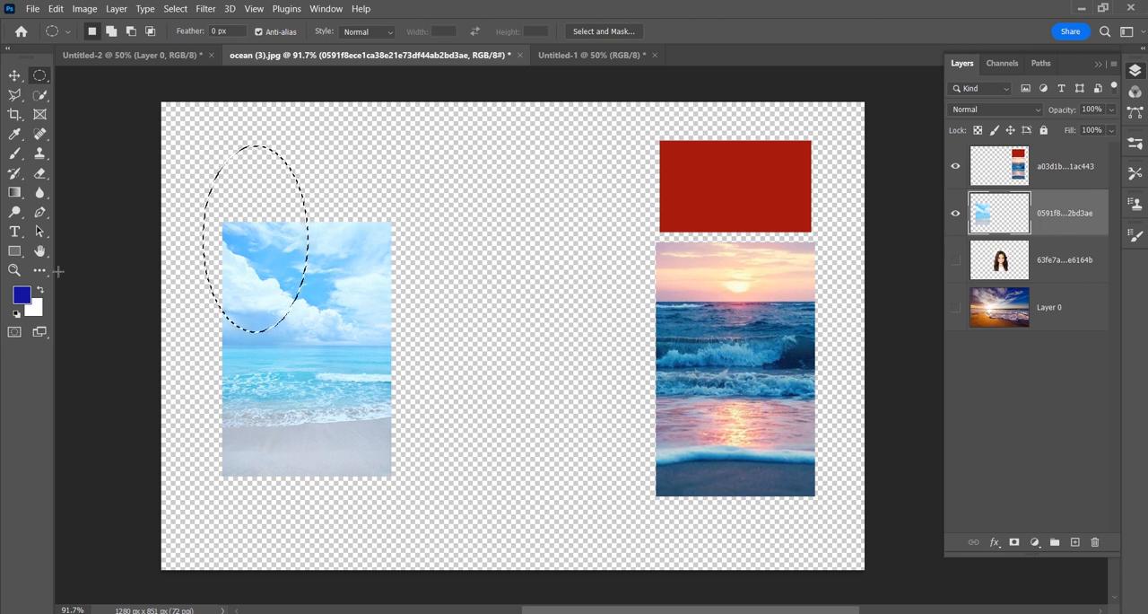
key(alt+BackSpace)
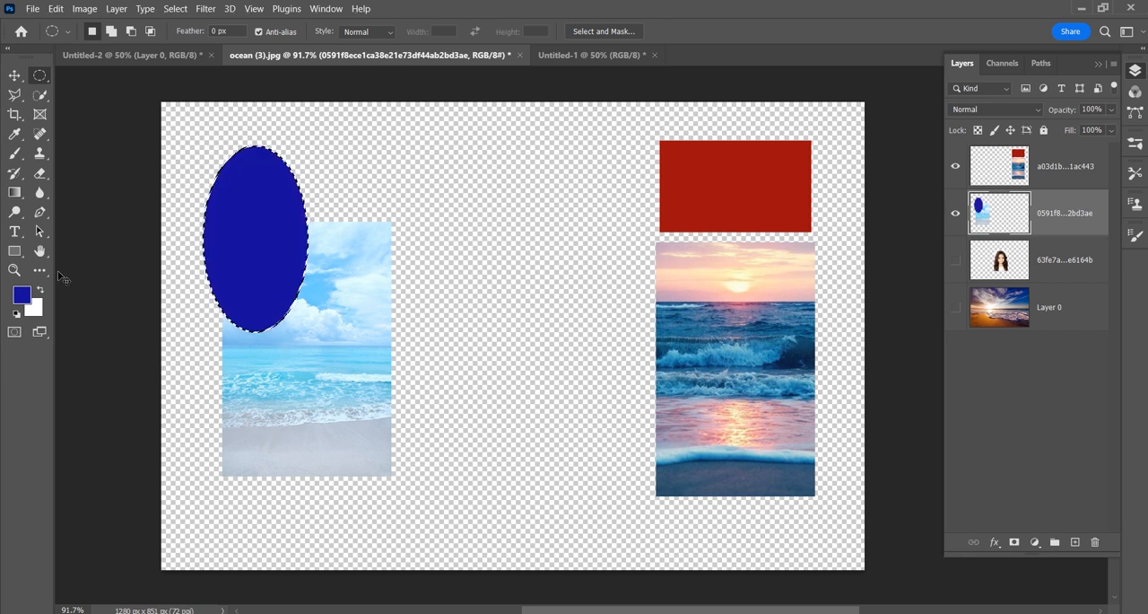
key(ctrl+d)
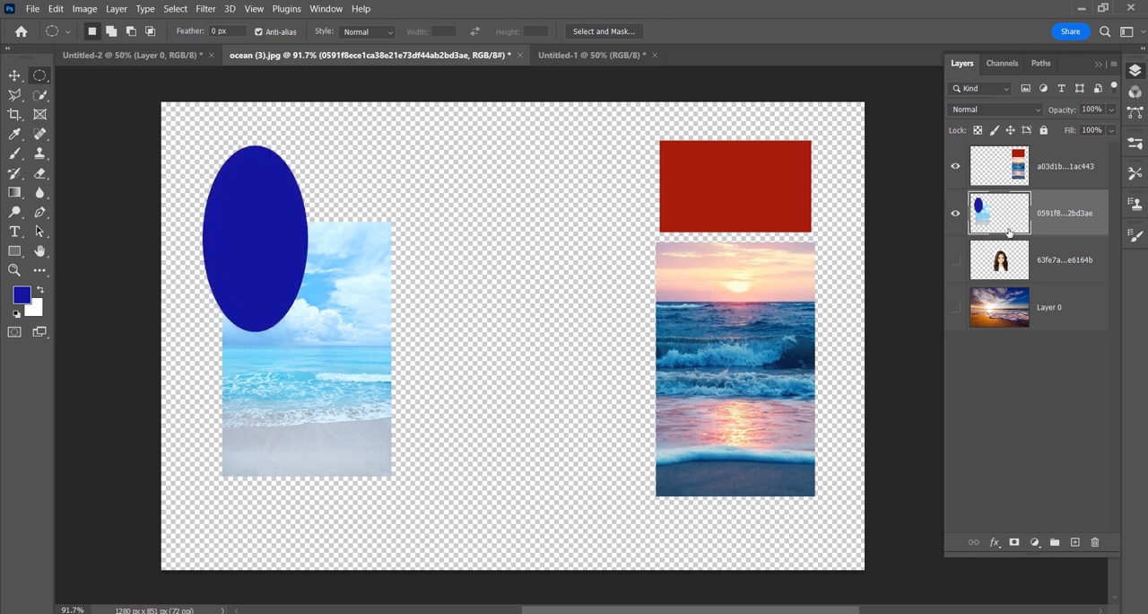
Step: Turn the sunset layer and the light-blue beach layer off and on in turn to check which shapes belong to each
click(956, 168)
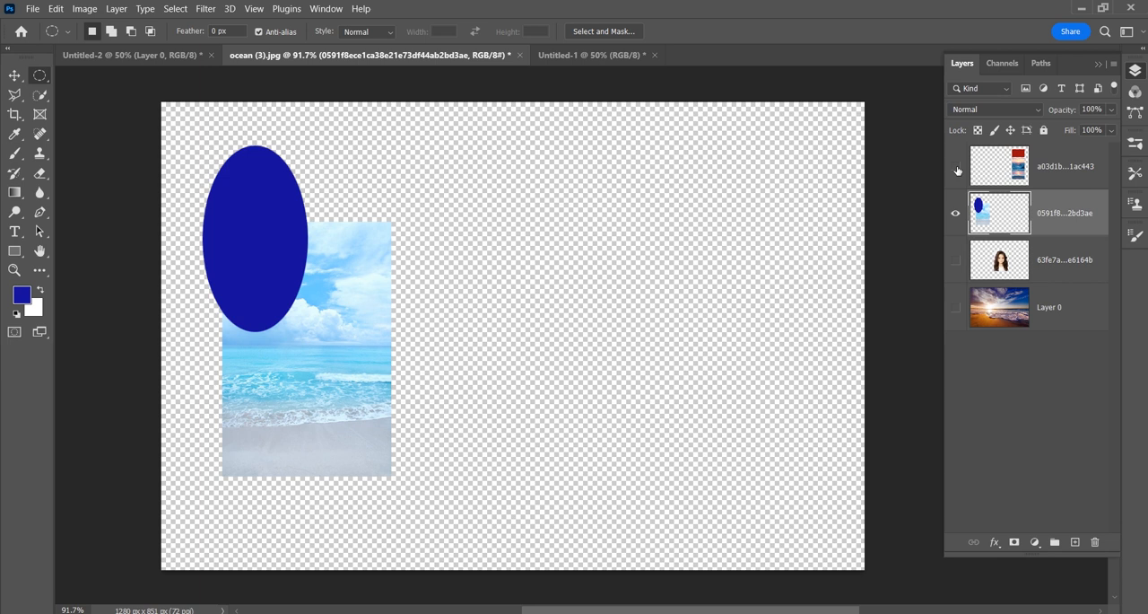
click(956, 168)
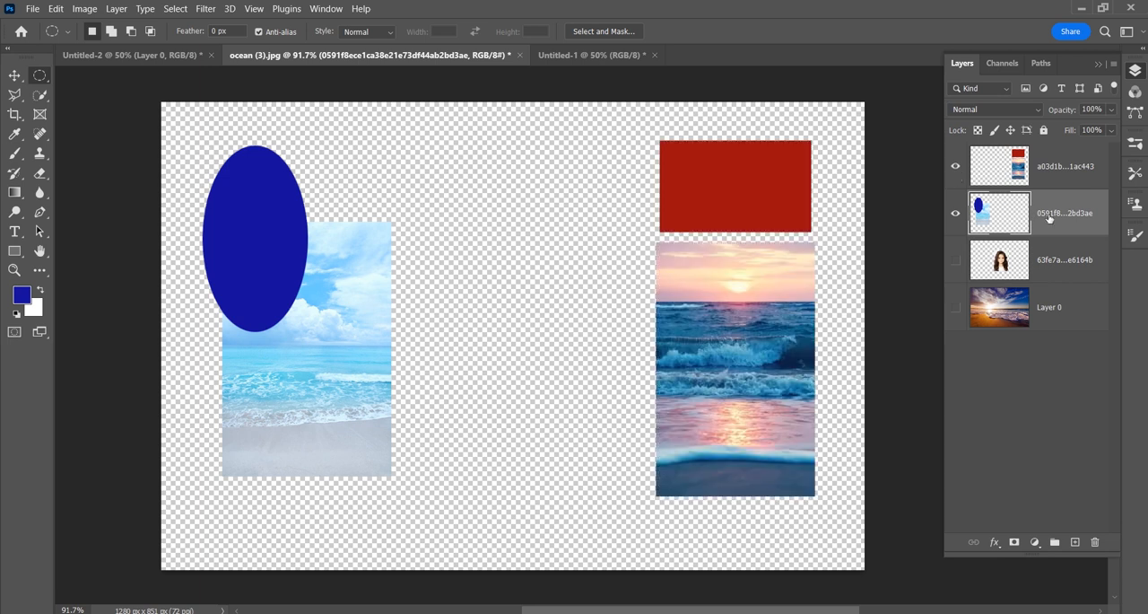
click(956, 213)
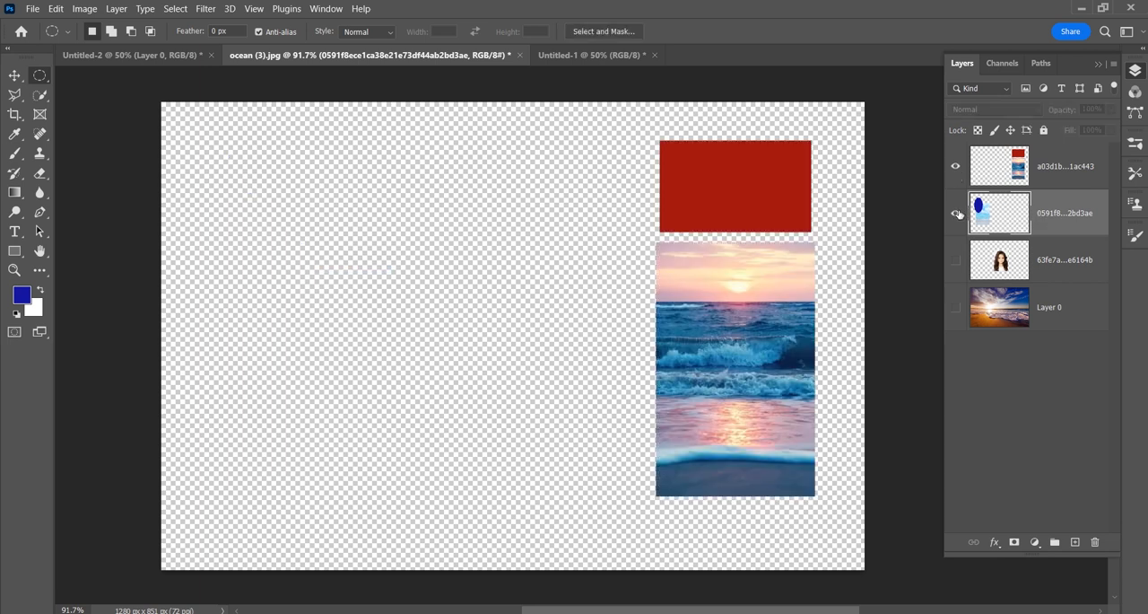
click(956, 212)
click(955, 168)
click(956, 167)
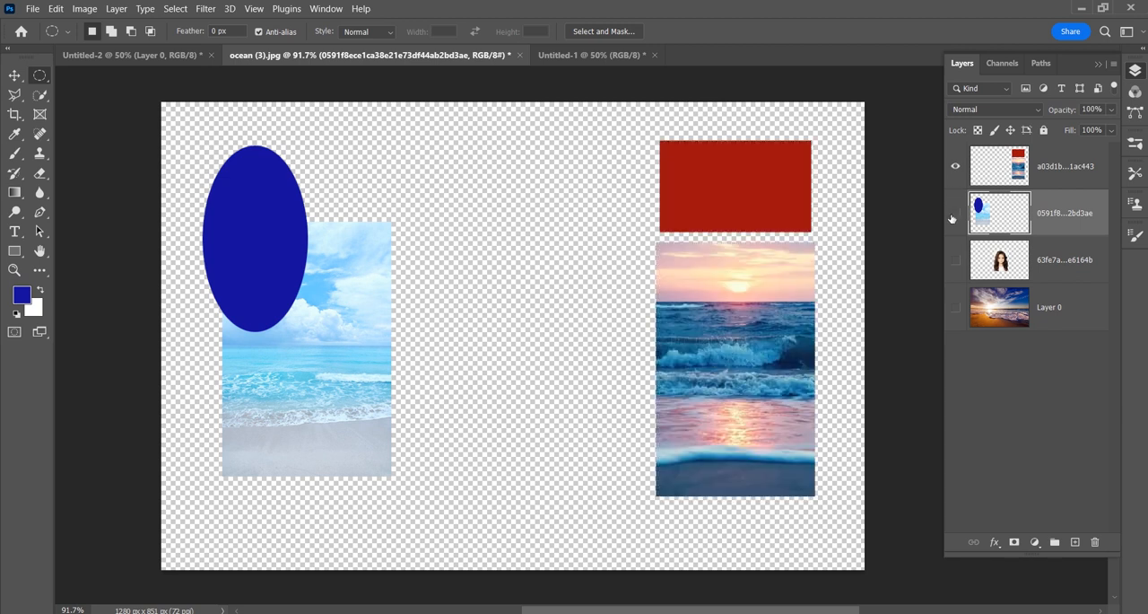
click(956, 213)
click(957, 213)
Step: Show the portrait layer and draw a tall elliptical selection overlapping the portrait's left half and the beach picture's right edge
click(956, 260)
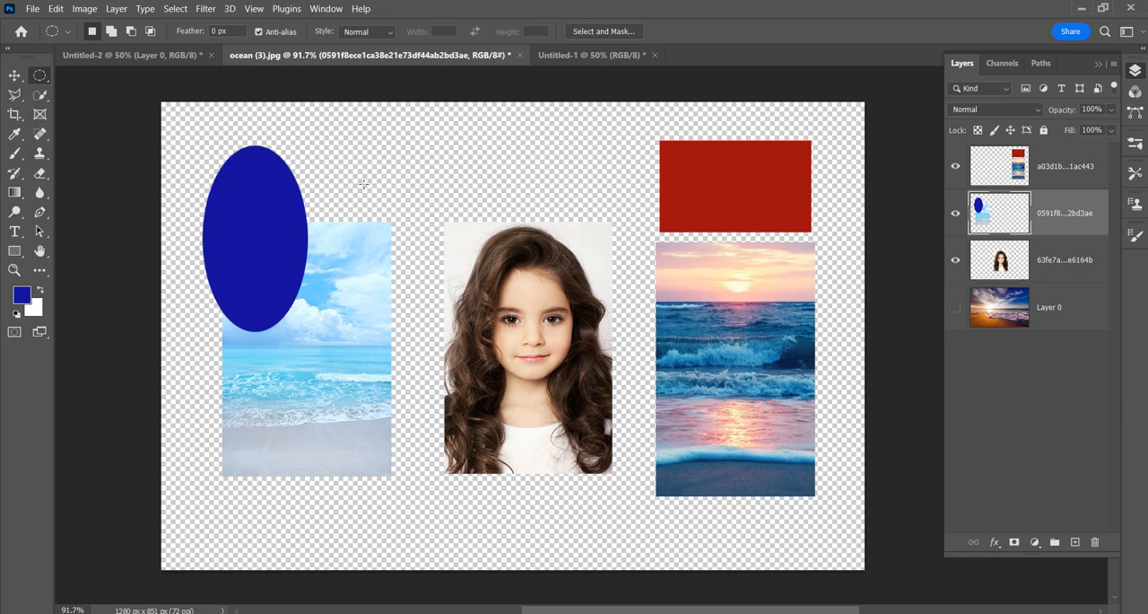
drag(364, 184, 527, 508)
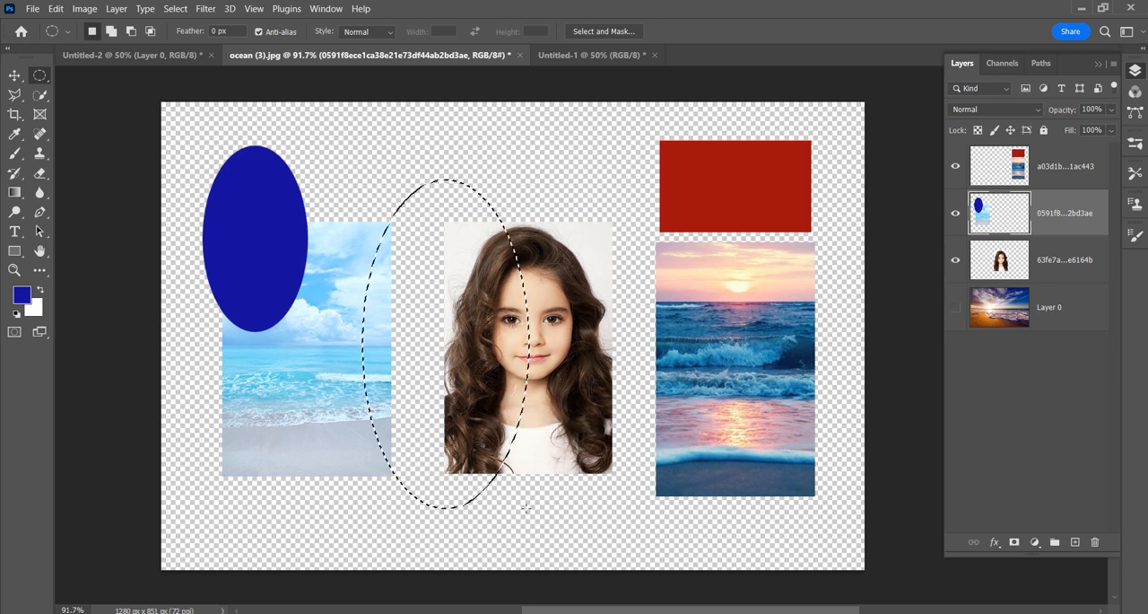
Step: Set the foreground color to dark blue 1f1d43 and the background color to green 116a20
click(18, 297)
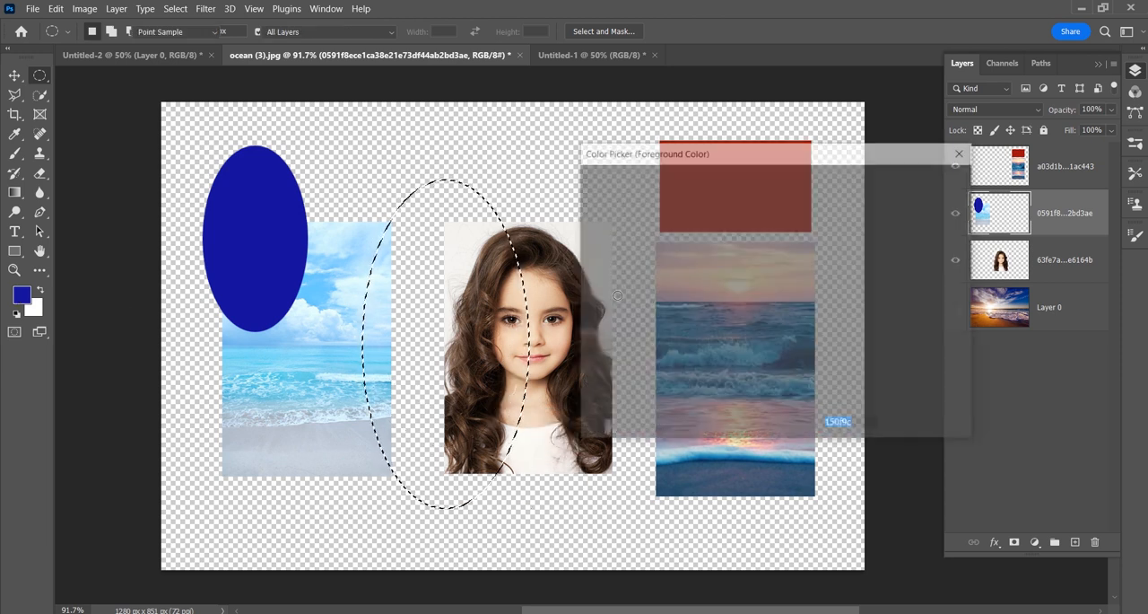
drag(684, 306, 694, 328)
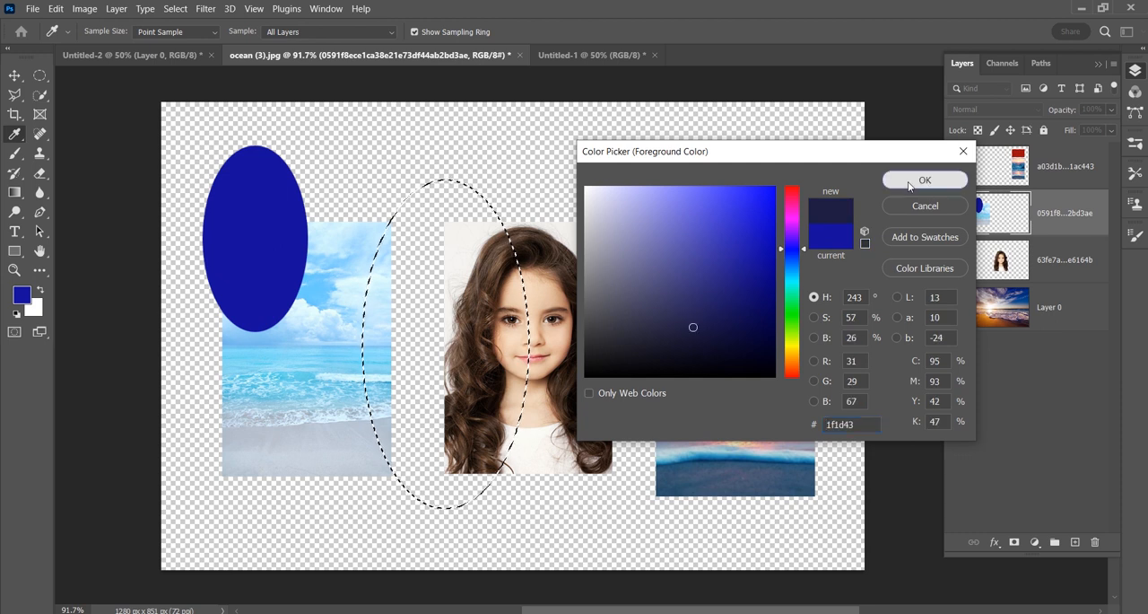
click(924, 179)
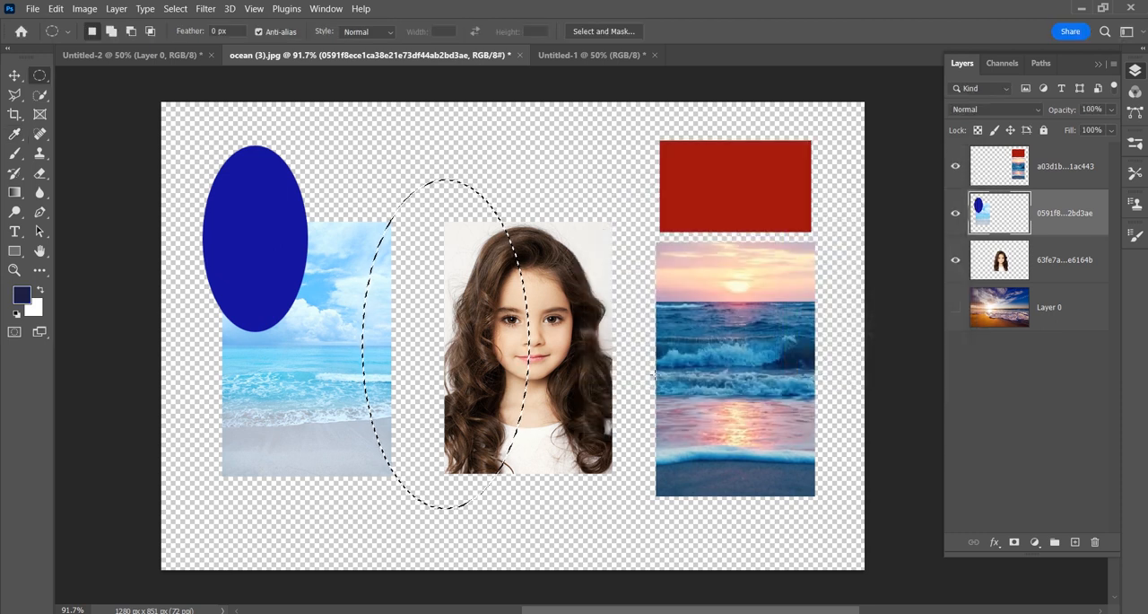
click(36, 310)
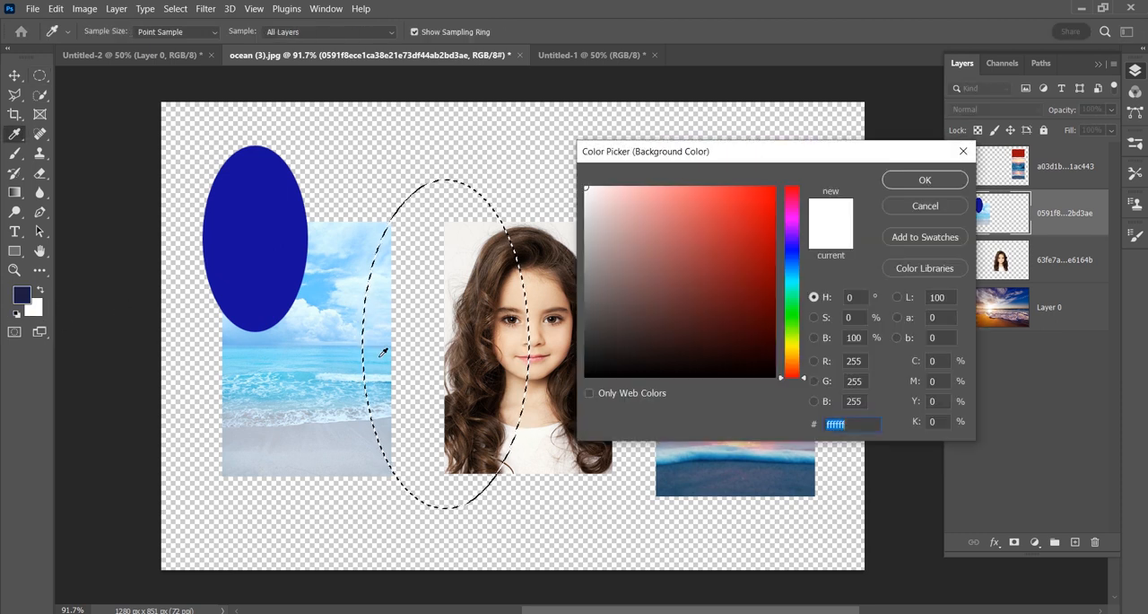
click(41, 290)
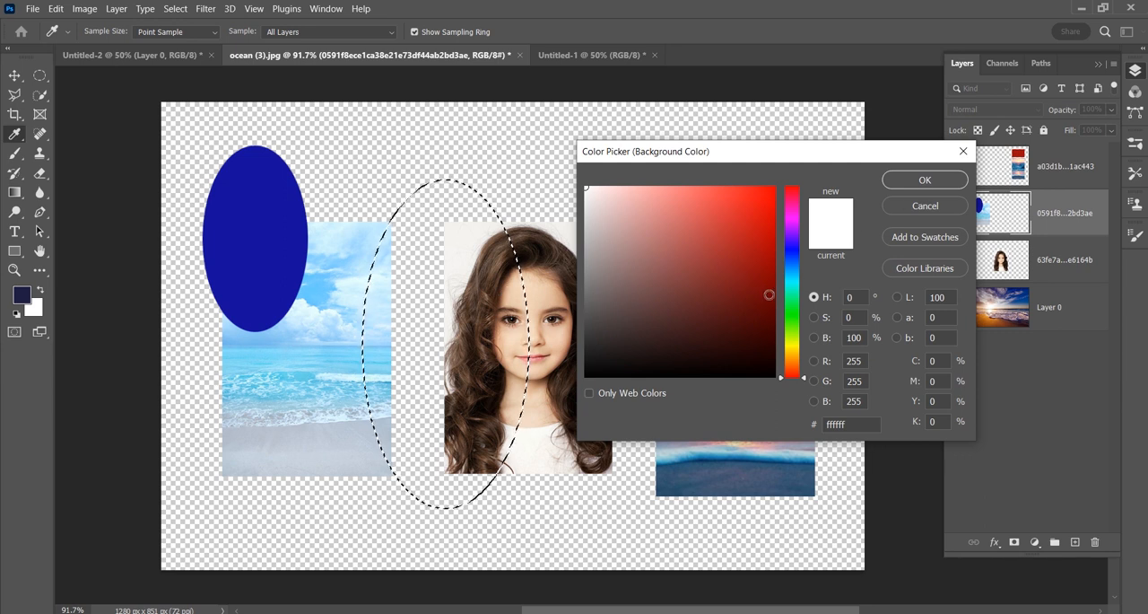
click(794, 307)
click(745, 298)
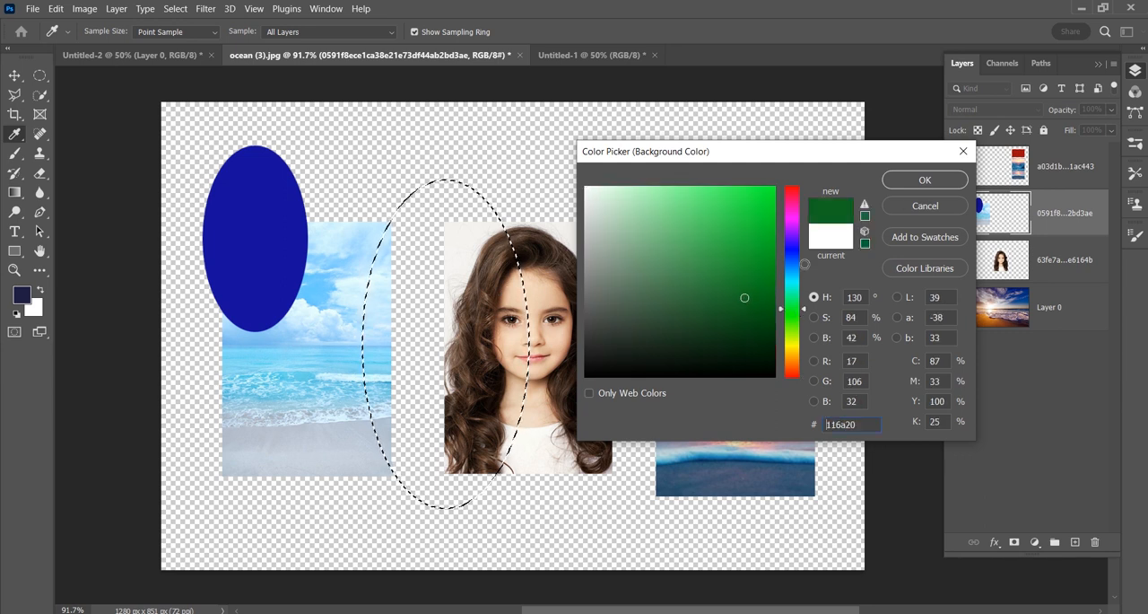
click(917, 182)
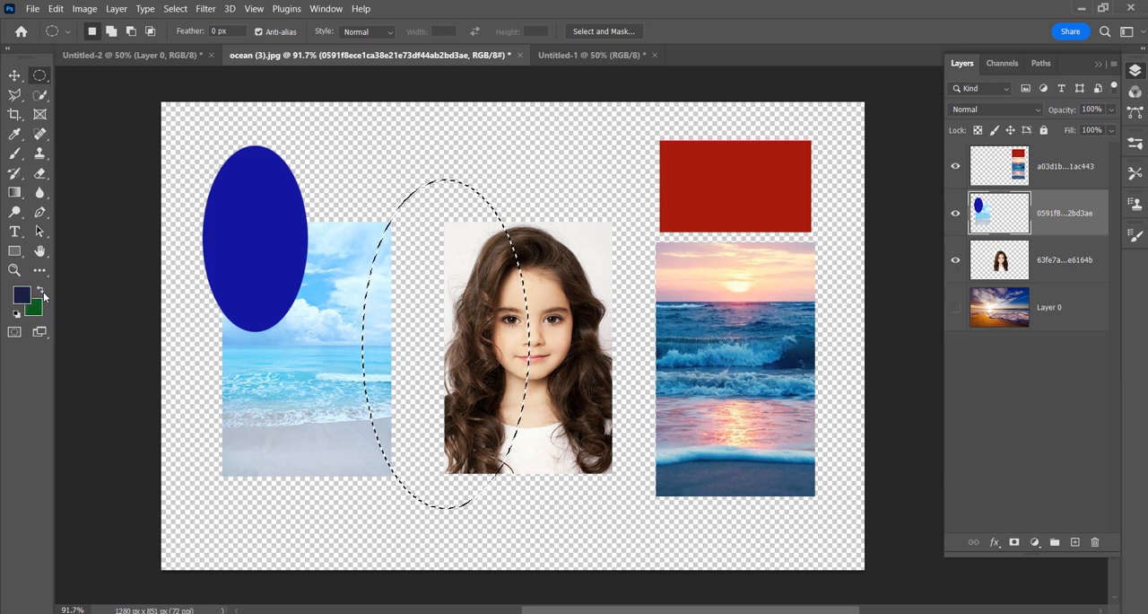
Step: Swap the foreground and background colors back and forth twice, ending with dark blue in the foreground
click(41, 291)
click(42, 291)
click(41, 292)
click(41, 292)
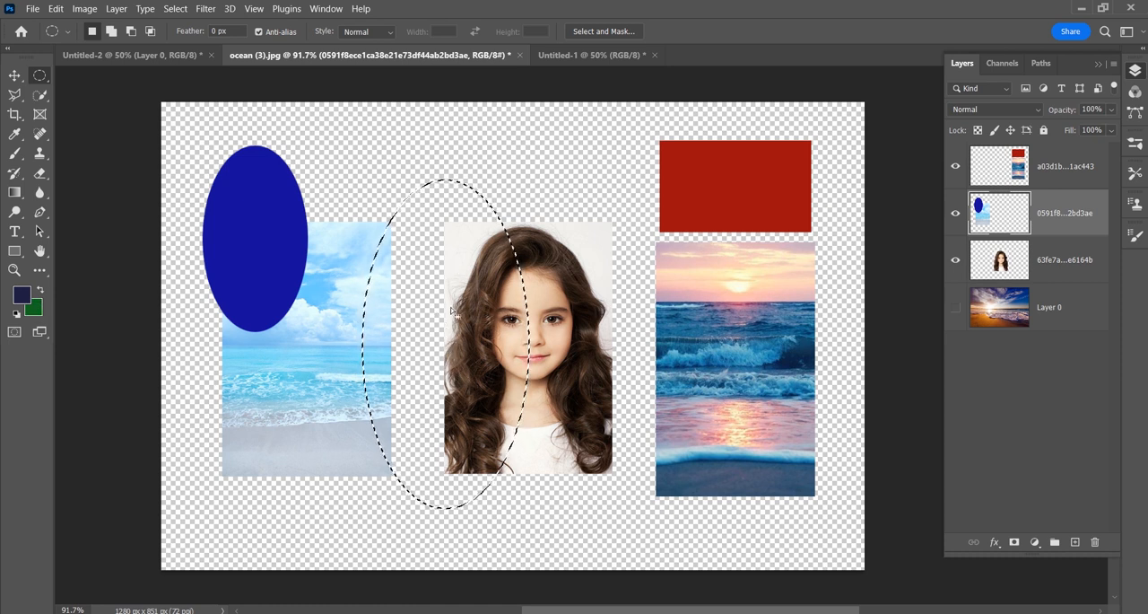
Step: Fill the elliptical selection with the green background color on the portrait layer, deselect, and switch to the Move tool
click(1061, 278)
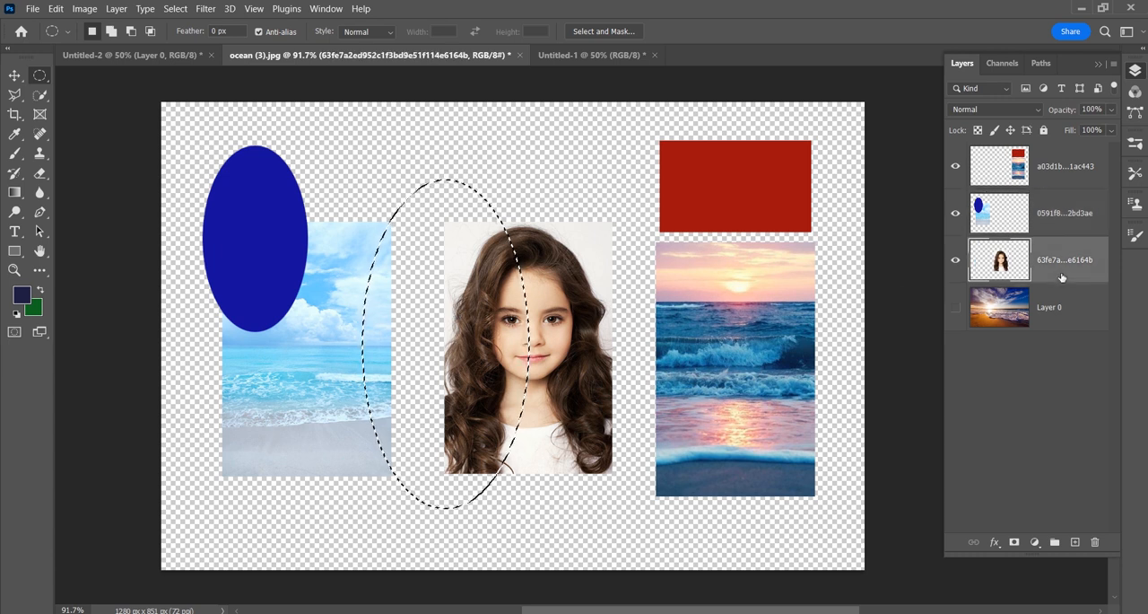
key(ctrl+BackSpace)
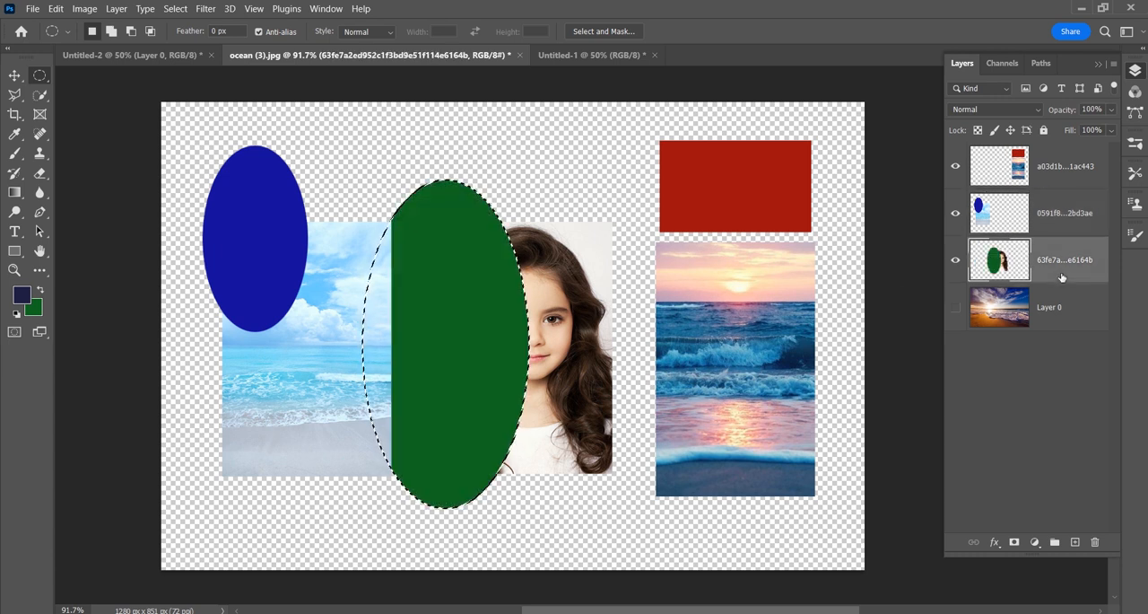
key(ctrl+d)
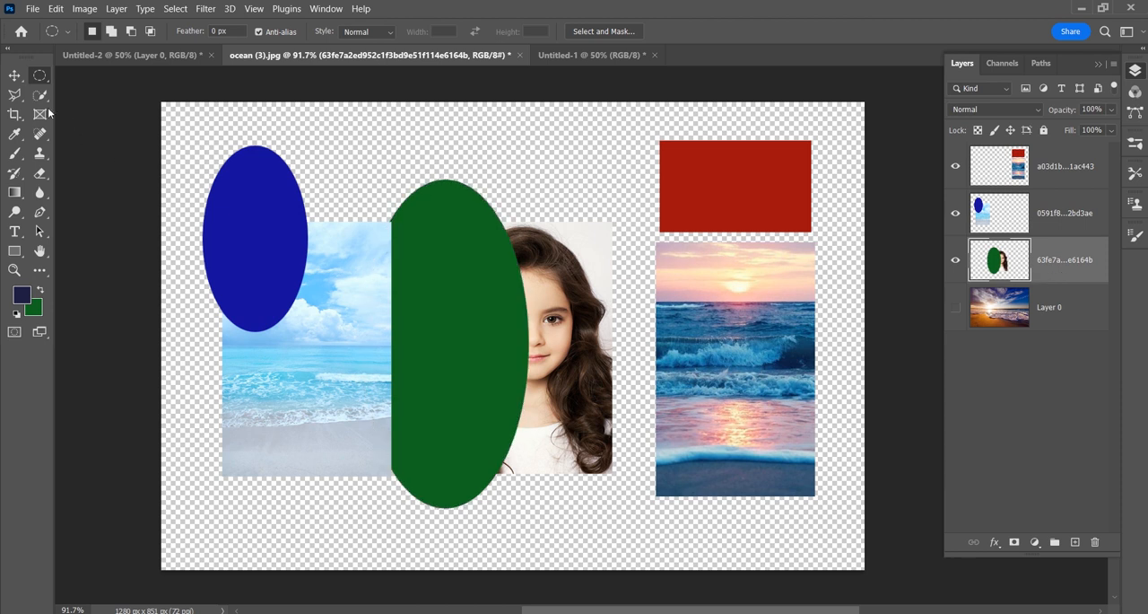
click(14, 75)
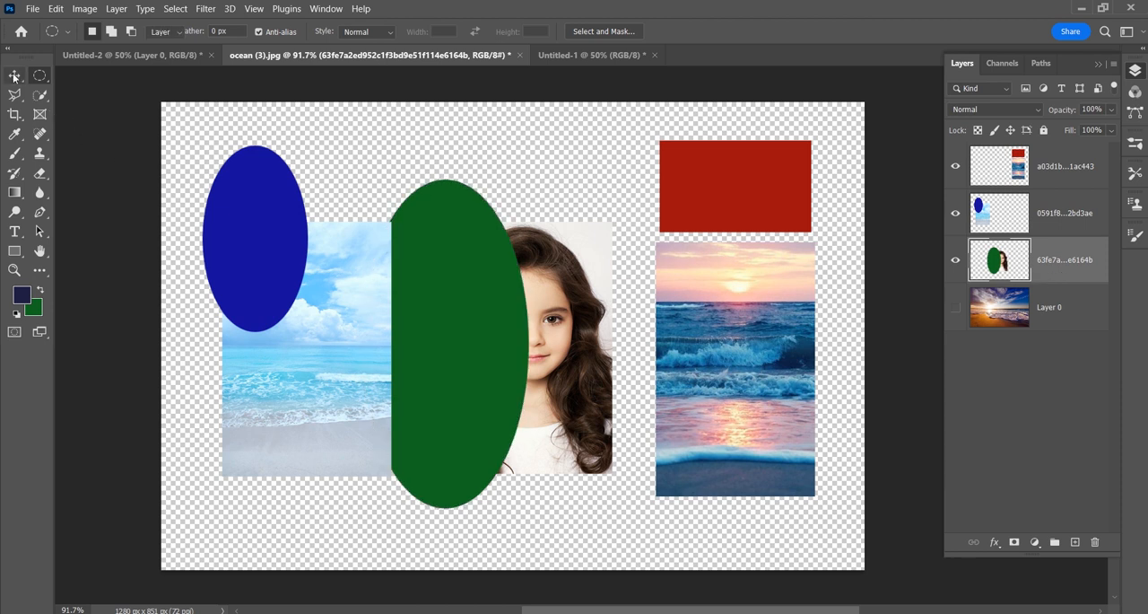
Step: Toggle the visibility of the portrait, light-blue beach and sunset layers in turn to check which shape belongs to each
click(955, 260)
click(956, 260)
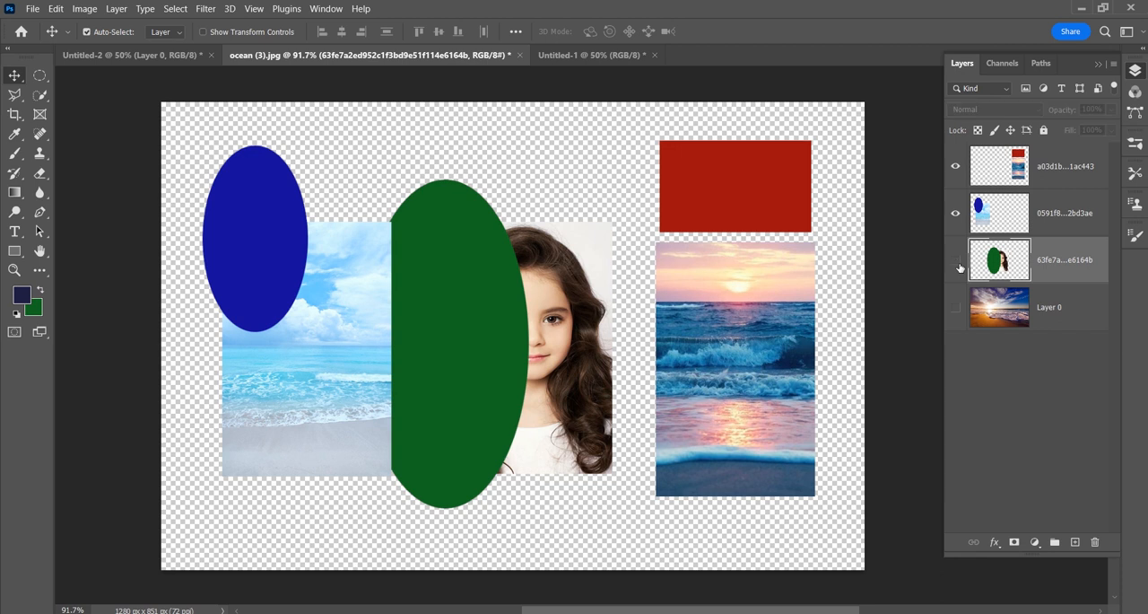
click(955, 261)
click(956, 260)
click(955, 212)
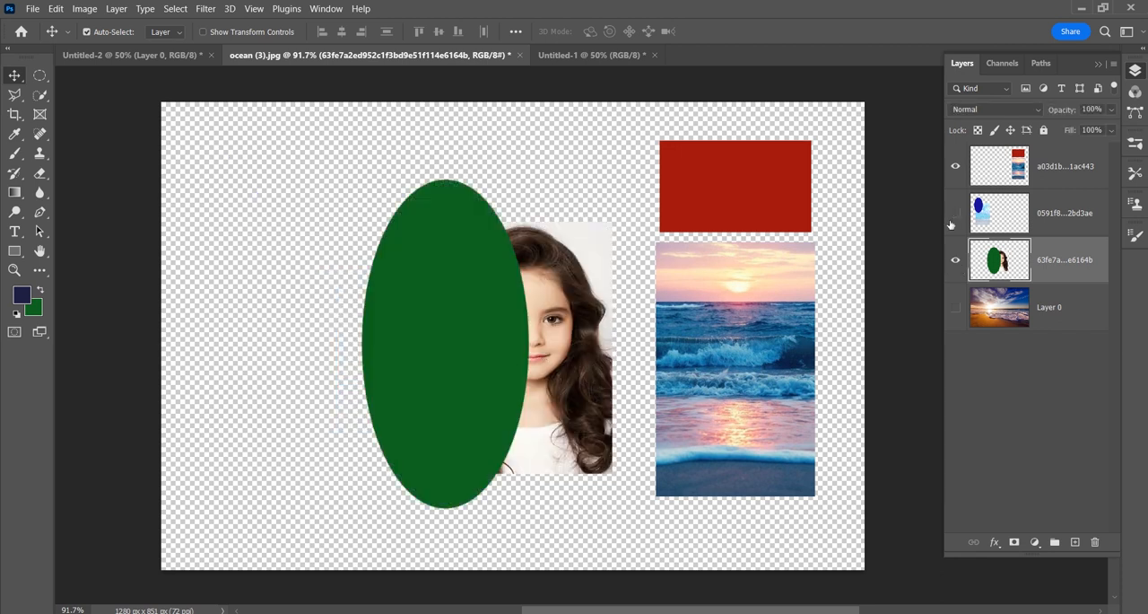
click(955, 213)
click(955, 168)
click(956, 167)
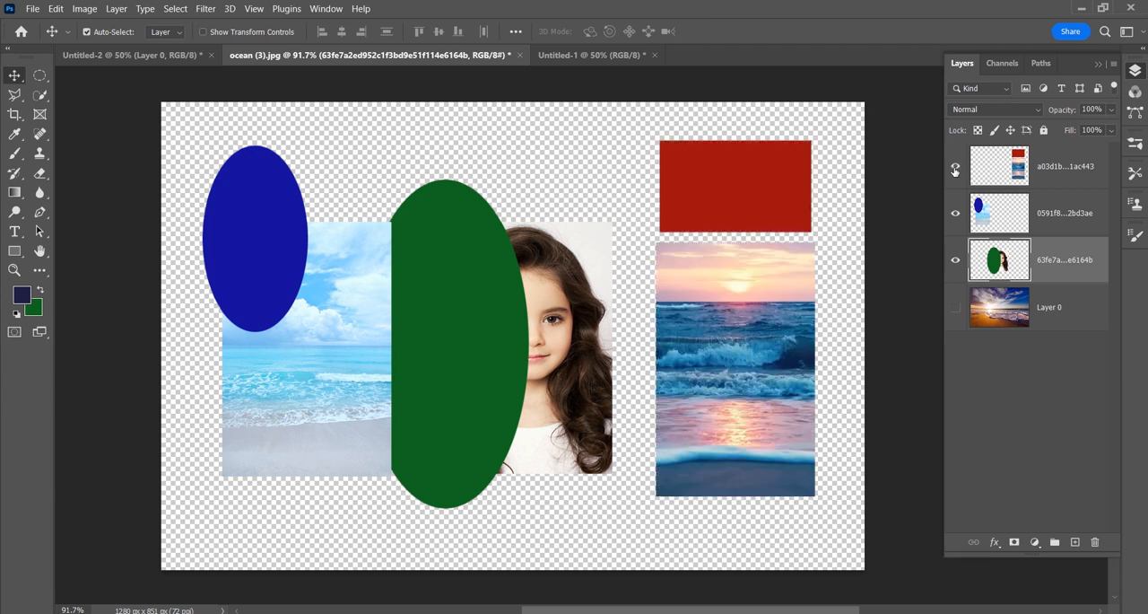
Step: Show Layer 0 and select the picture layers one after another, ending on the sunset layer
click(955, 306)
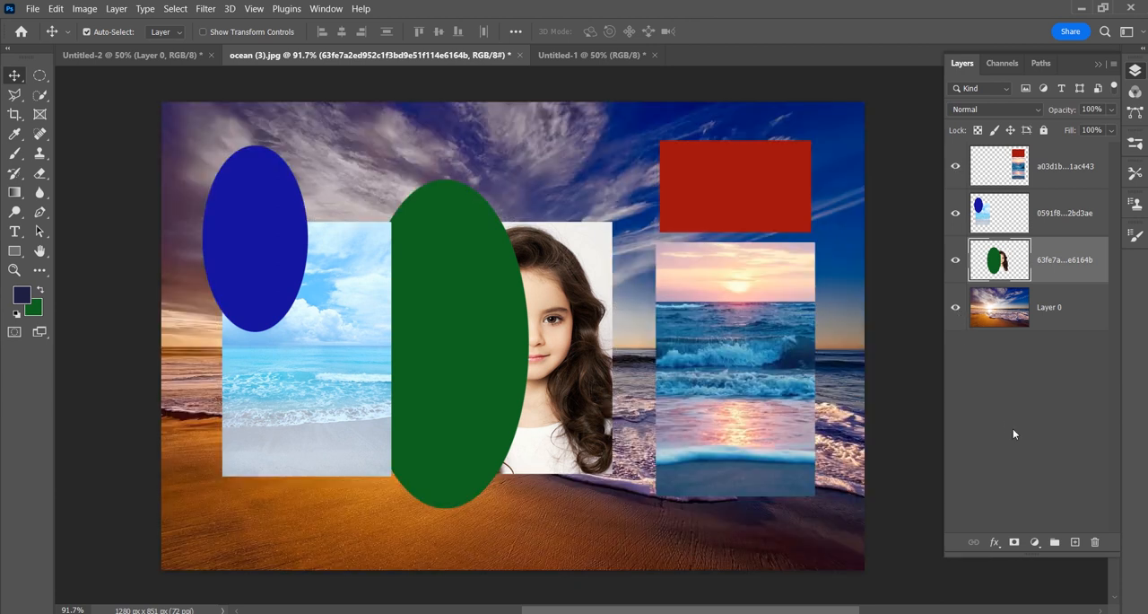
click(1046, 220)
click(1046, 264)
click(1047, 177)
drag(1047, 222, 1054, 267)
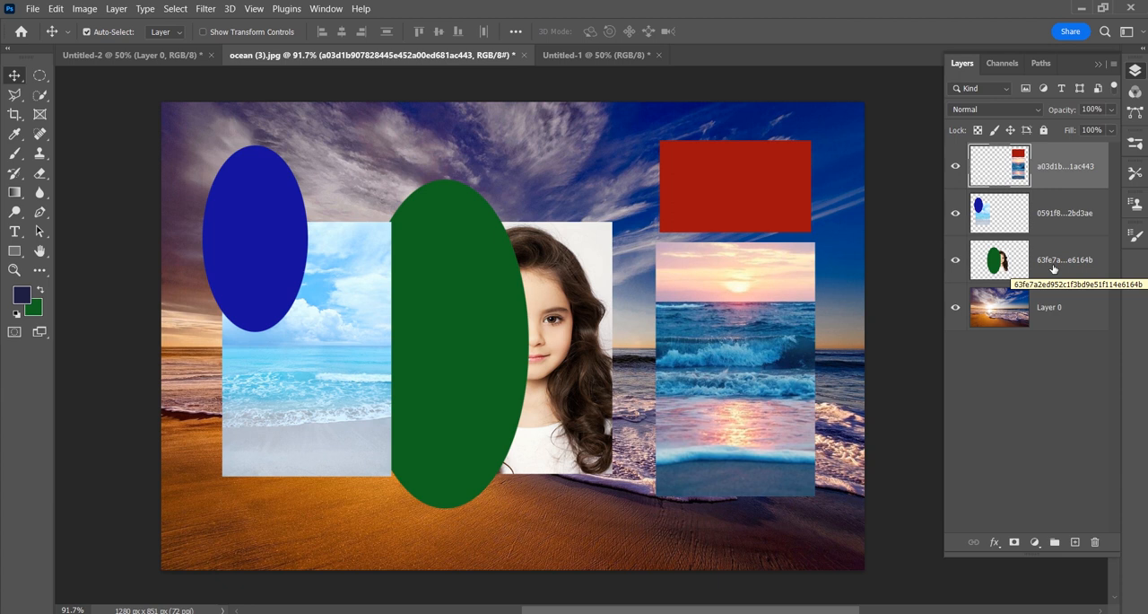
Step: In the Untitled-1 document, hide the two-portrait layer and unlock the Background by converting it to a regular layer named Layer 0
click(581, 55)
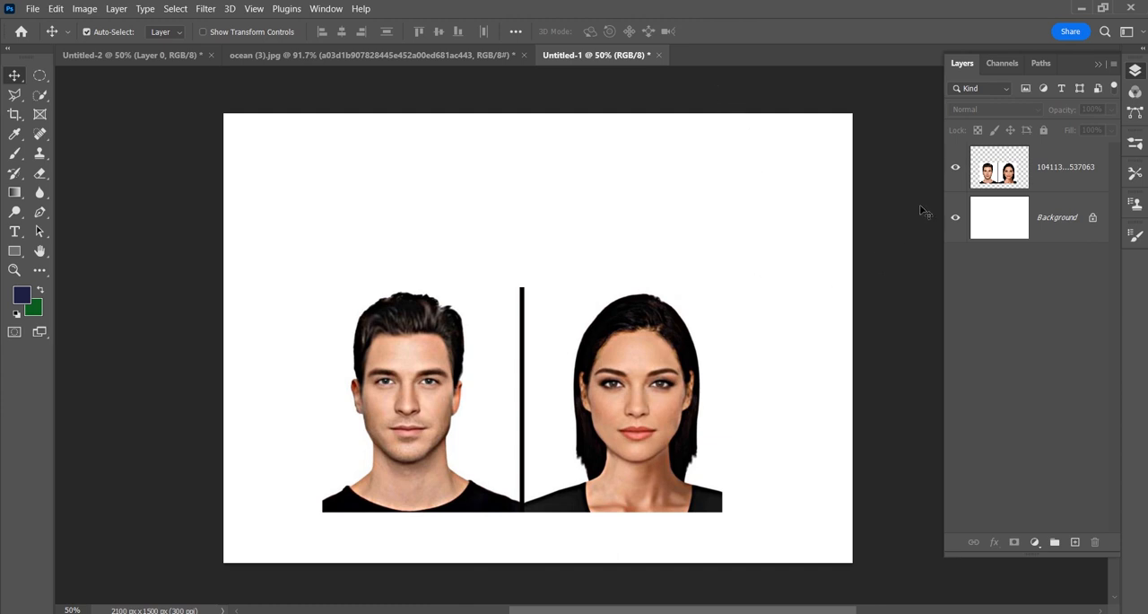
click(956, 167)
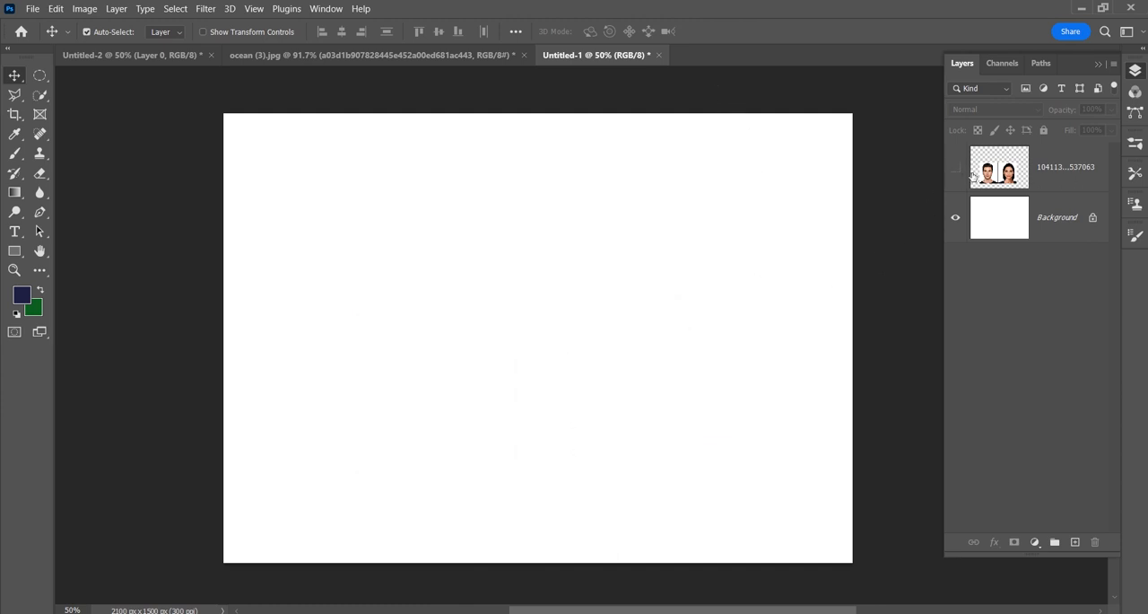
click(1051, 227)
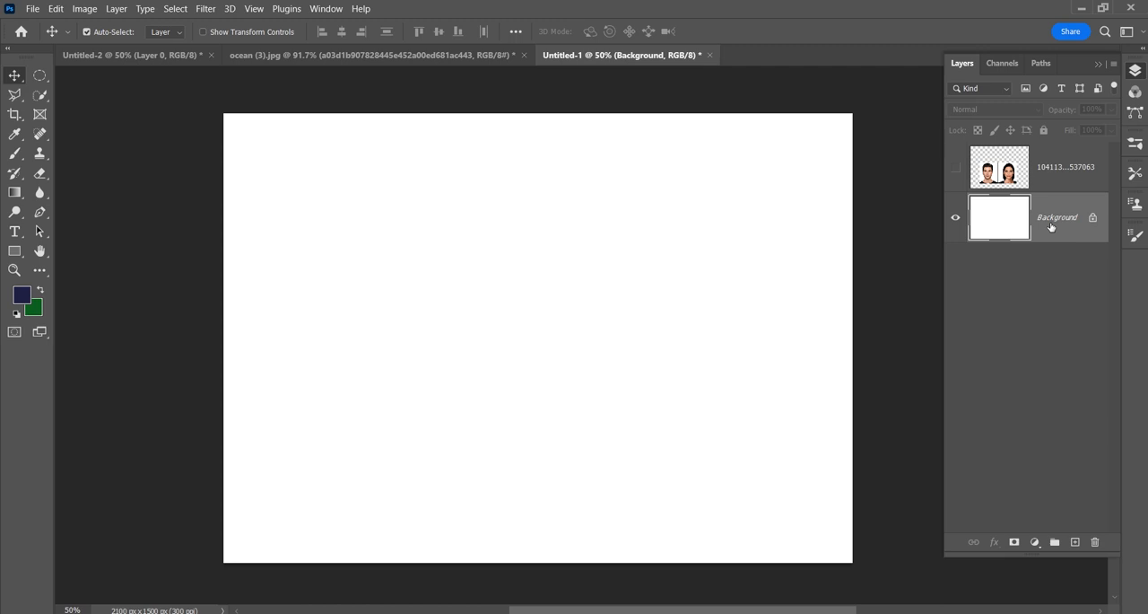
double_click(1052, 227)
click(697, 184)
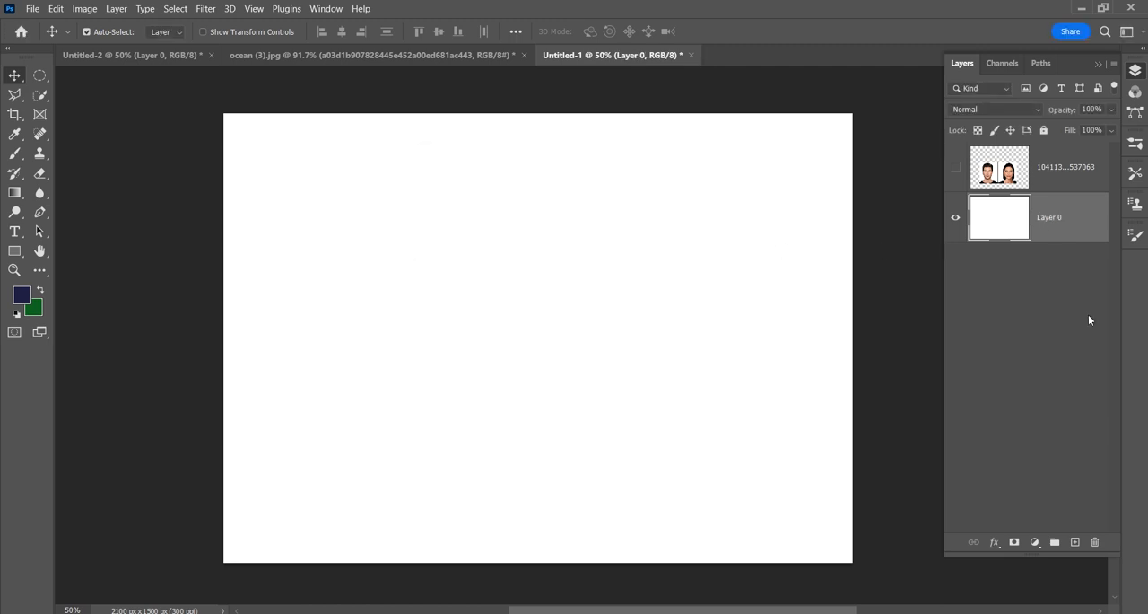
Step: Create a new layer named "simple layer" directly above Layer 0
click(984, 328)
click(1056, 229)
key(ctrl+shift+n)
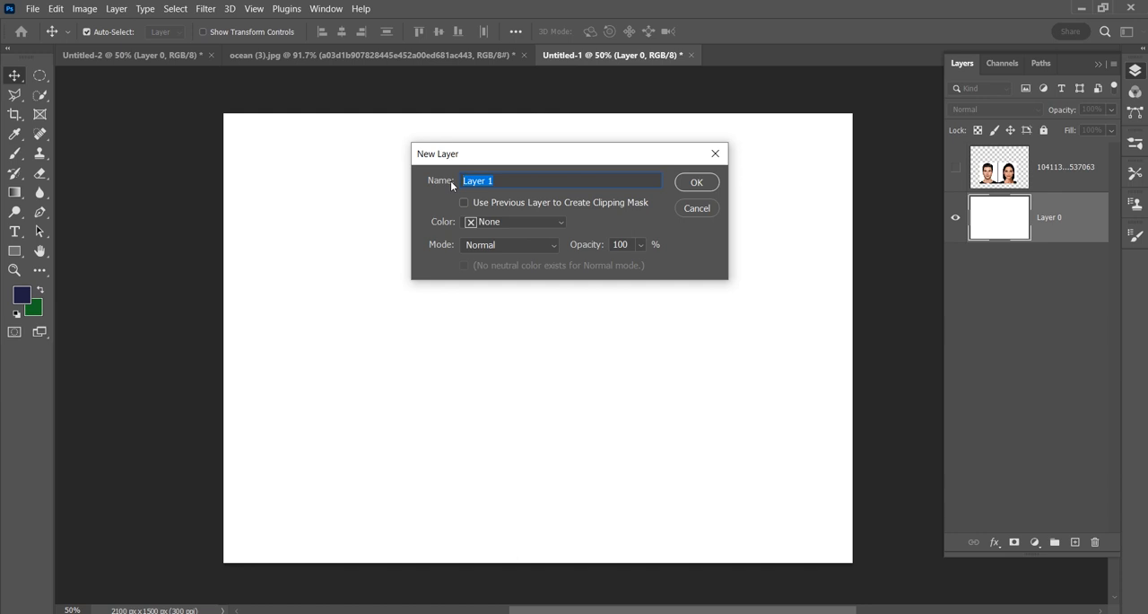
text(simple layer)
key(Return)
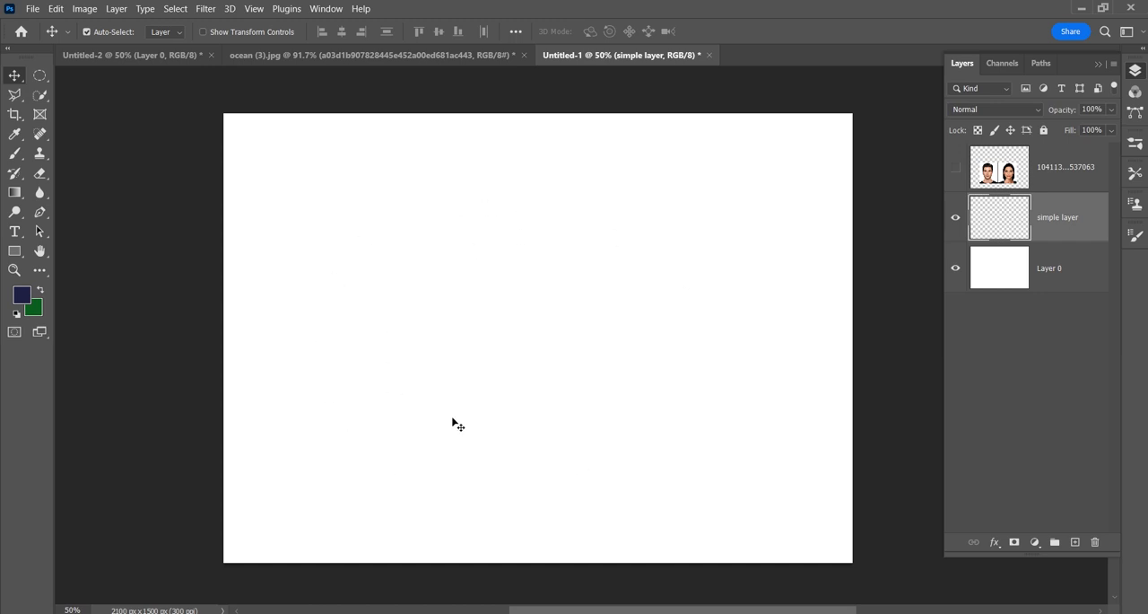
Step: Activate the Brush tool and set its size to 493 px
click(16, 155)
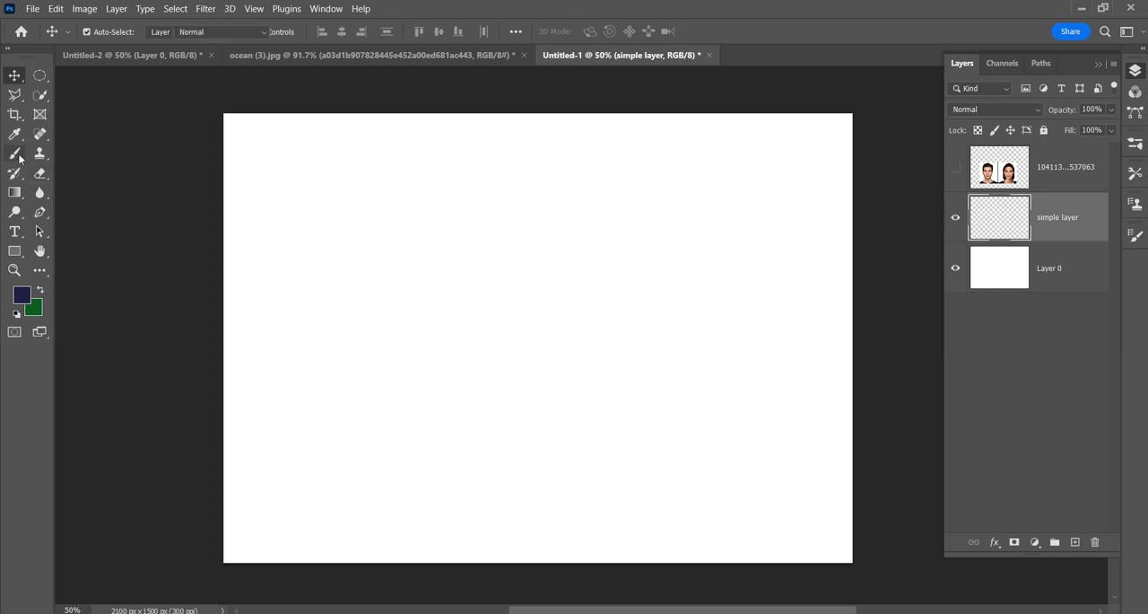
right_click(406, 288)
drag(520, 355, 589, 352)
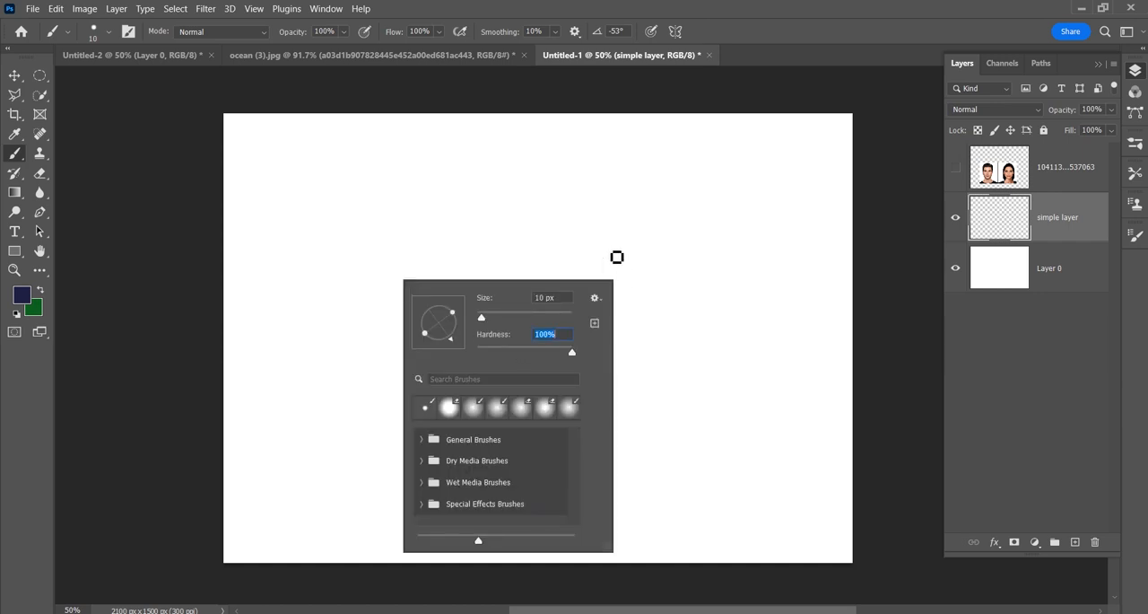
key(Return)
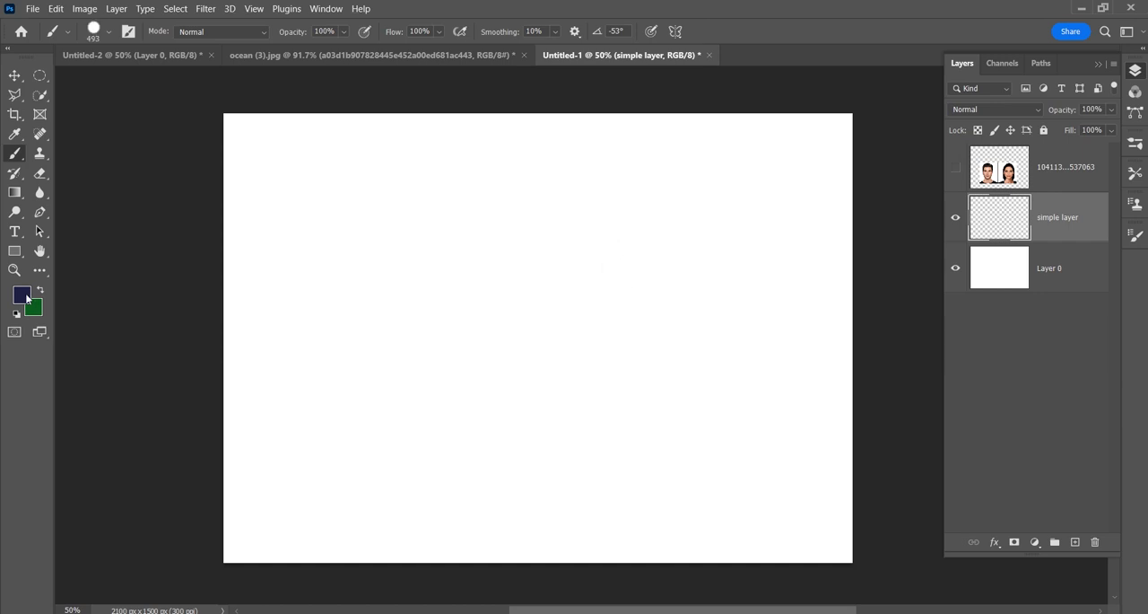
Step: Set the foreground color to magenta #d71cd5 and paint a single dot in the upper-right area of the canvas
click(25, 298)
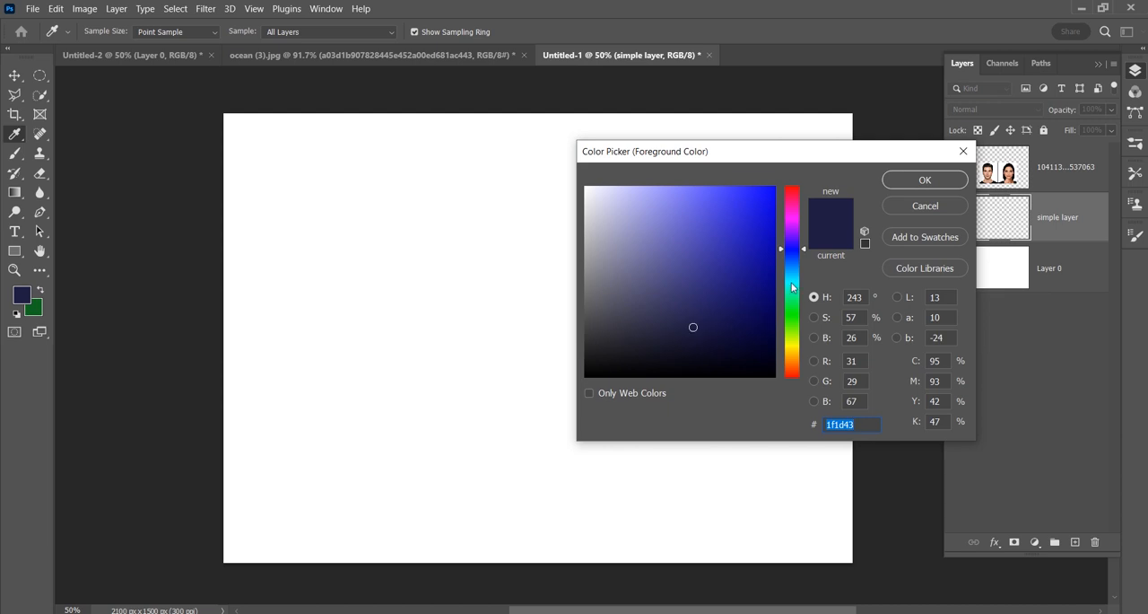
drag(794, 291, 797, 222)
click(753, 217)
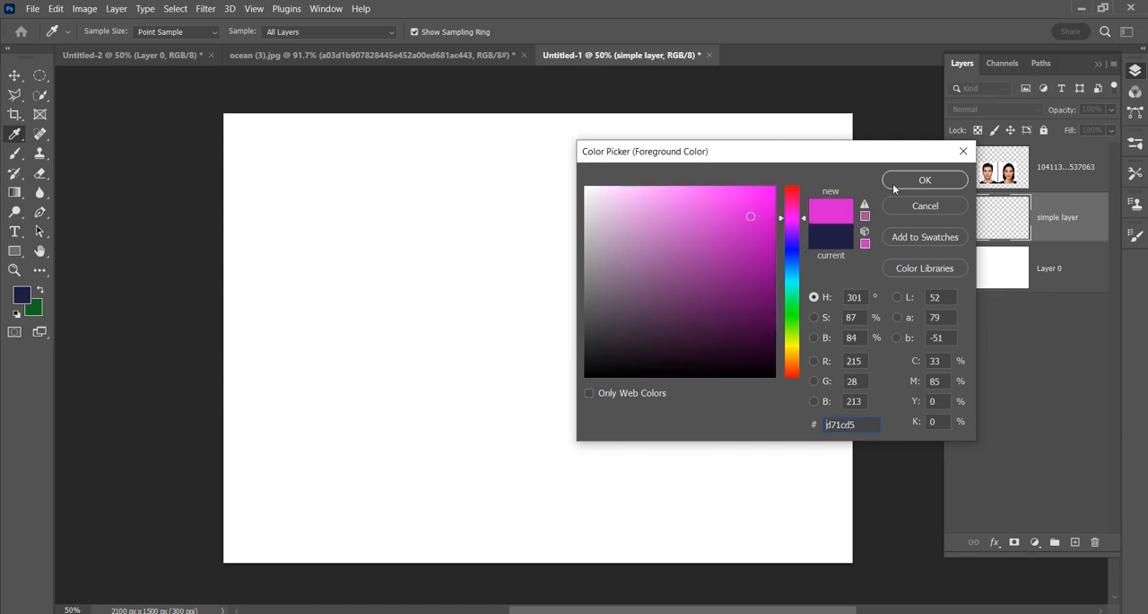
click(915, 180)
click(739, 219)
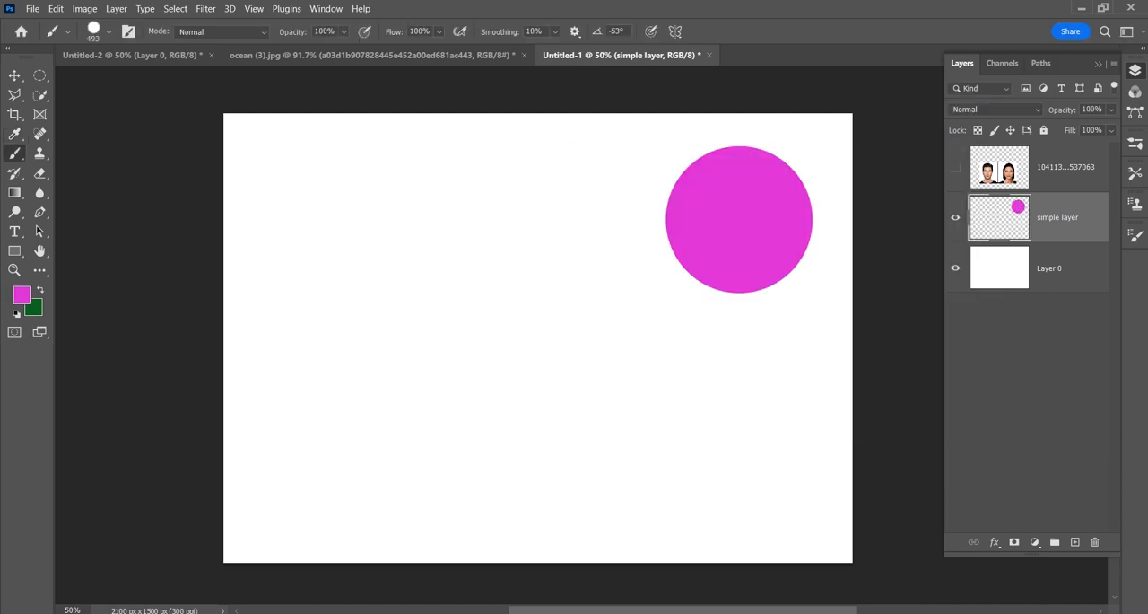
Step: Paint a smaller dark purple dot beside the magenta one, using a brush size of 288 px
click(25, 302)
click(650, 329)
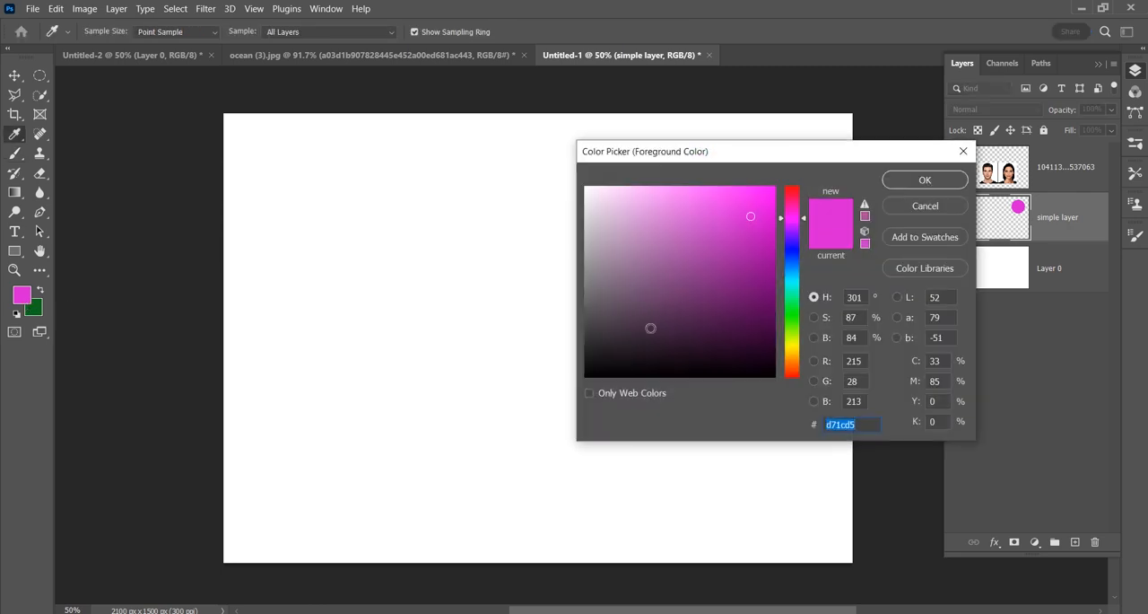
click(900, 183)
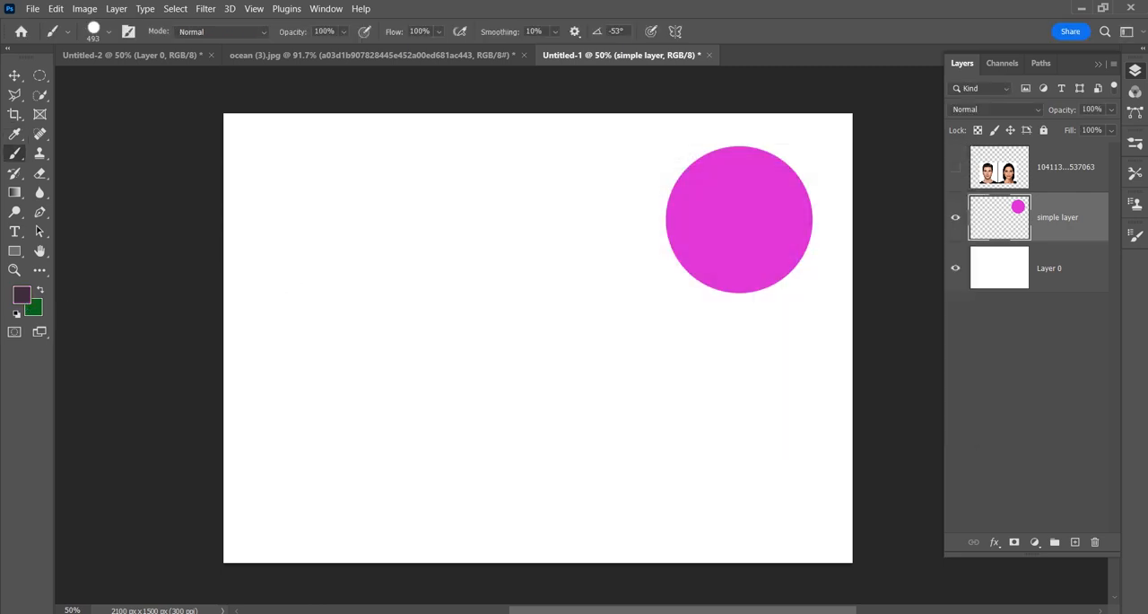
drag(449, 309, 408, 325)
click(482, 236)
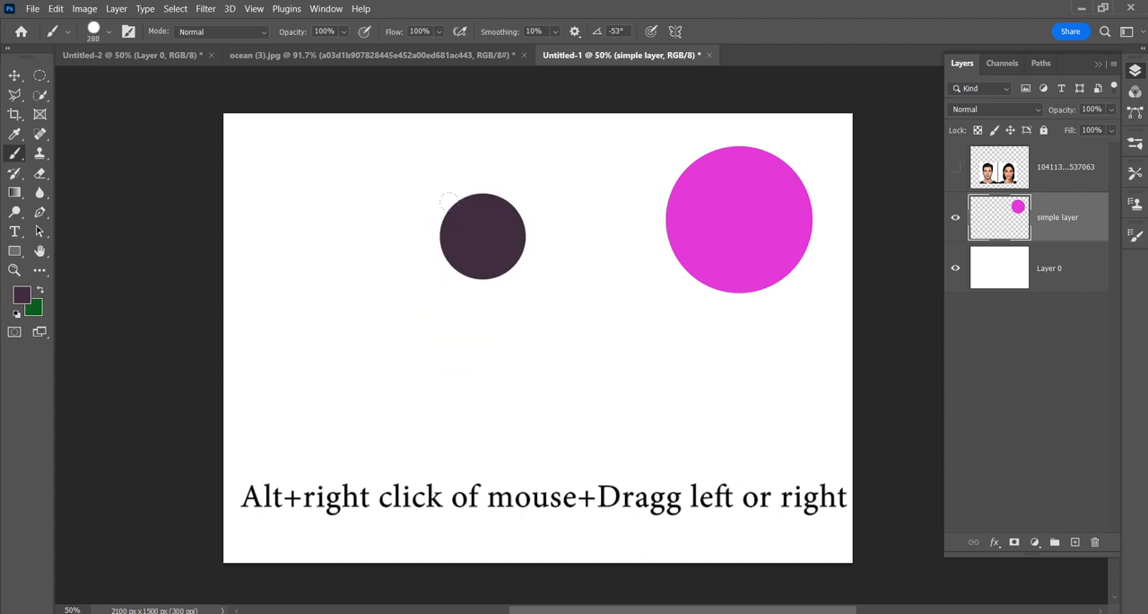
Step: Set the foreground color to olive yellow #b8b252 and paint a dot near the canvas center plus strokes along its left side and lower right
click(26, 298)
click(791, 336)
click(791, 346)
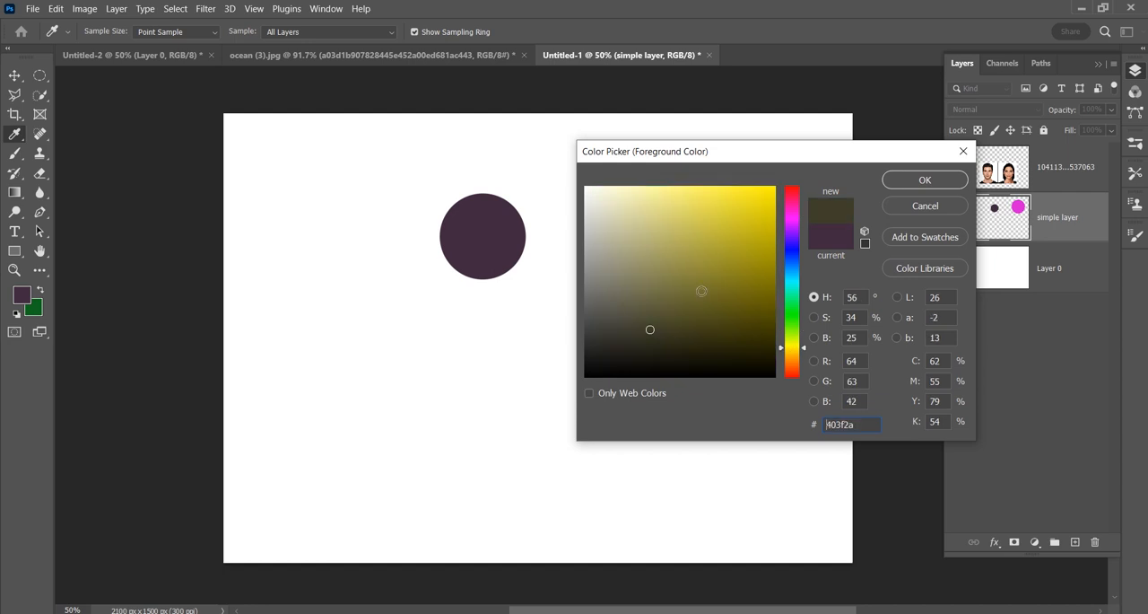
click(690, 238)
click(924, 179)
click(569, 378)
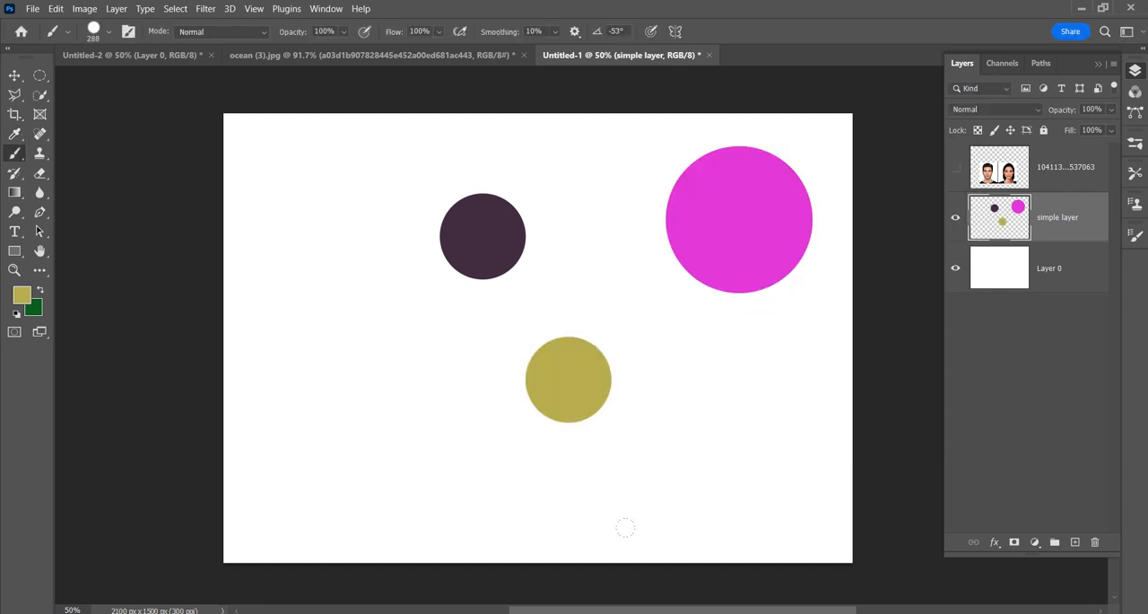
mouse_move(361, 206)
mouse_down()
mouse_move(274, 212)
mouse_move(269, 390)
mouse_move(350, 462)
mouse_up()
drag(723, 451, 664, 483)
Step: Change the foreground color to medium blue and paint two short strokes, at the canvas's right edge and left of the olive dot
click(22, 295)
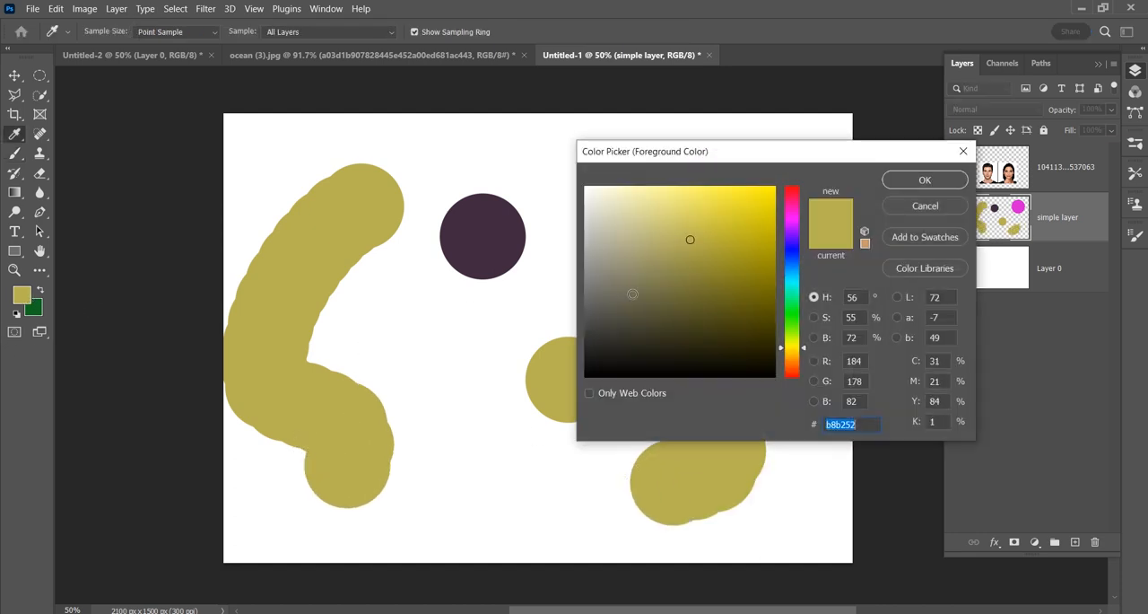
drag(794, 295, 794, 263)
click(925, 179)
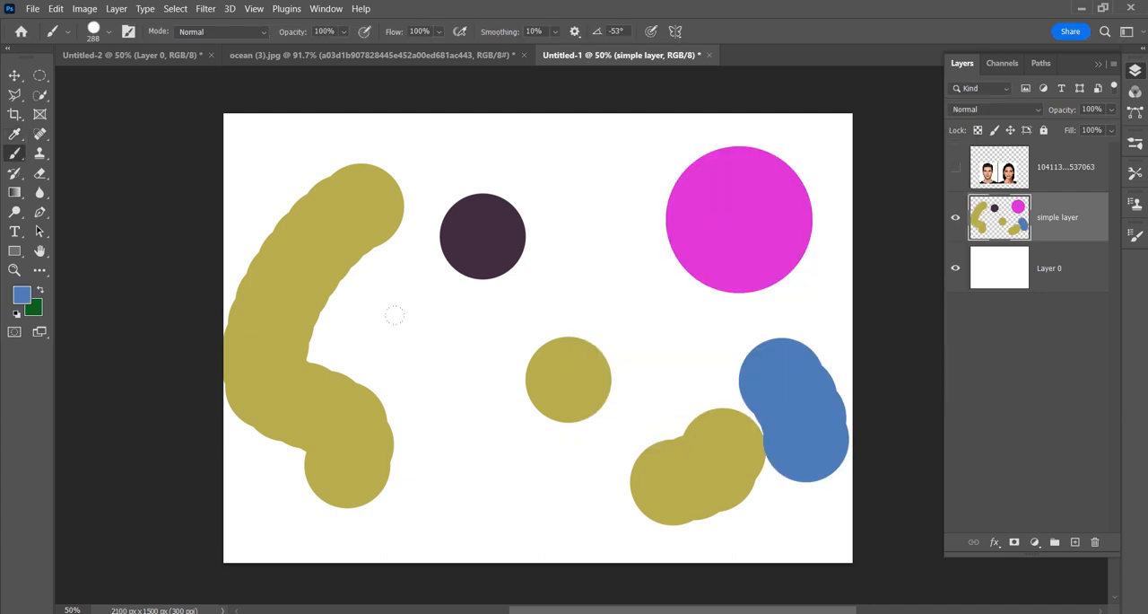
drag(428, 349, 466, 474)
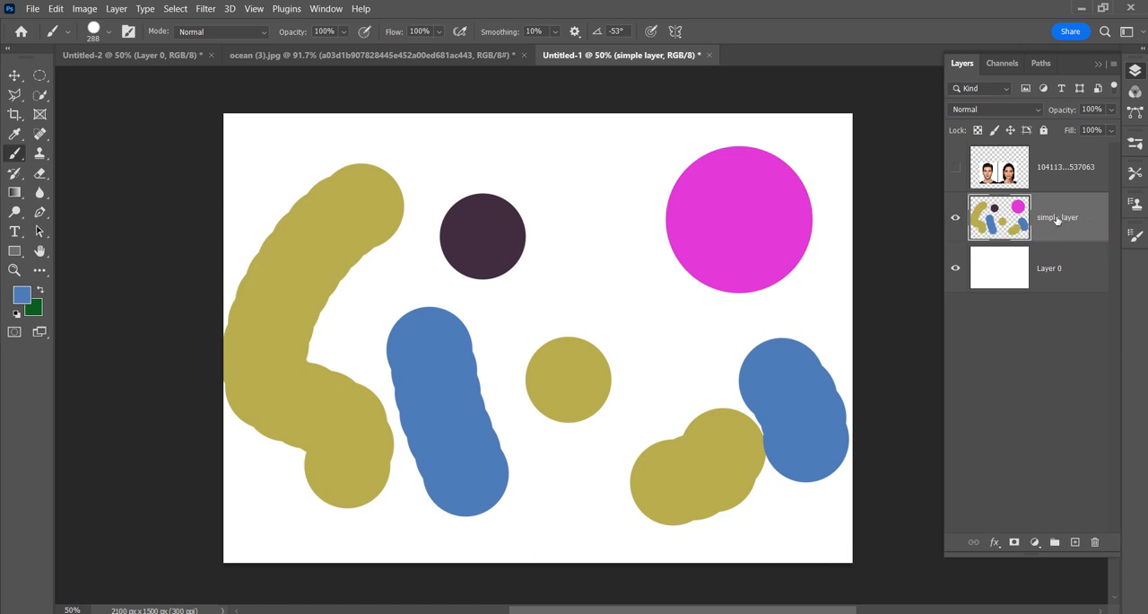
Step: Add a new layer with default settings above the simple layer and paint a vertical blue stroke beside the magenta dot
click(1112, 66)
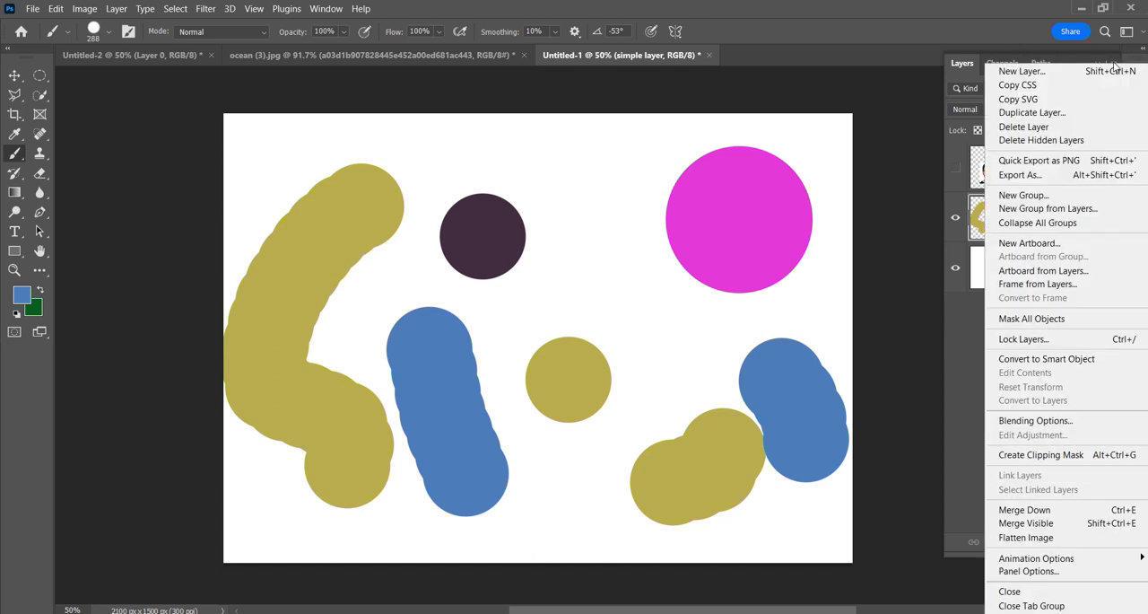
click(1113, 71)
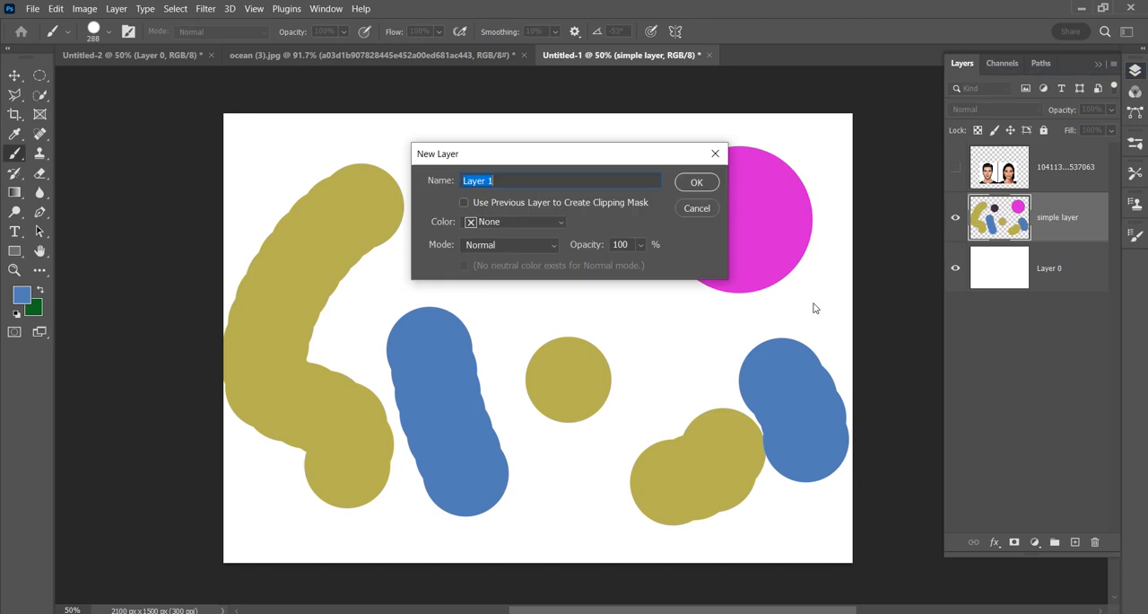
click(698, 183)
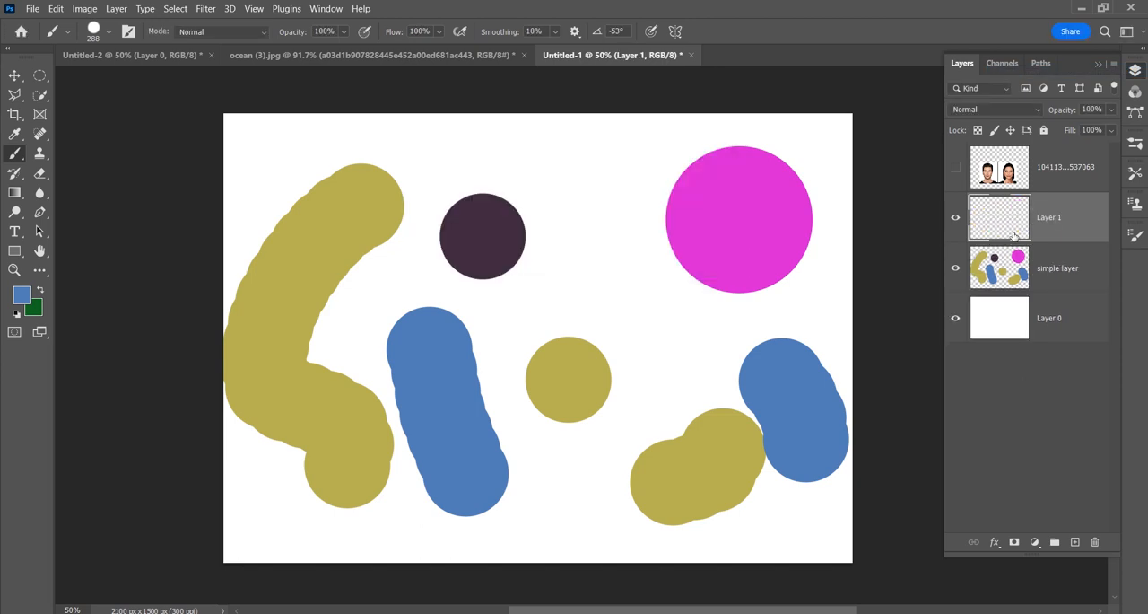
drag(606, 170, 608, 278)
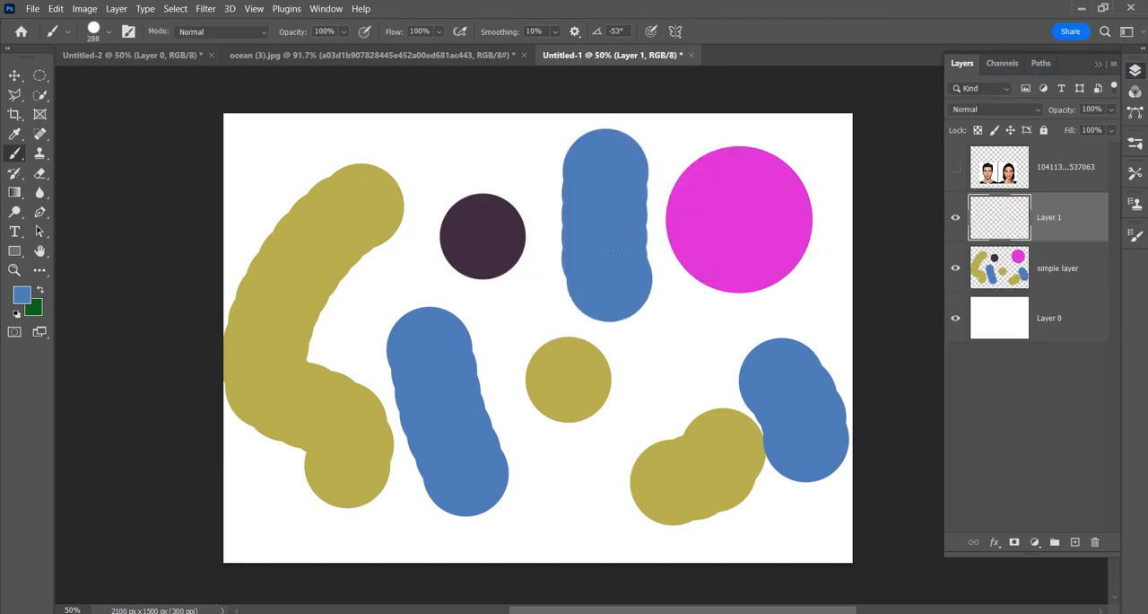
Step: Hide the simple layer and paint a large looping blue stroke across the canvas's left half on another new default layer
click(955, 269)
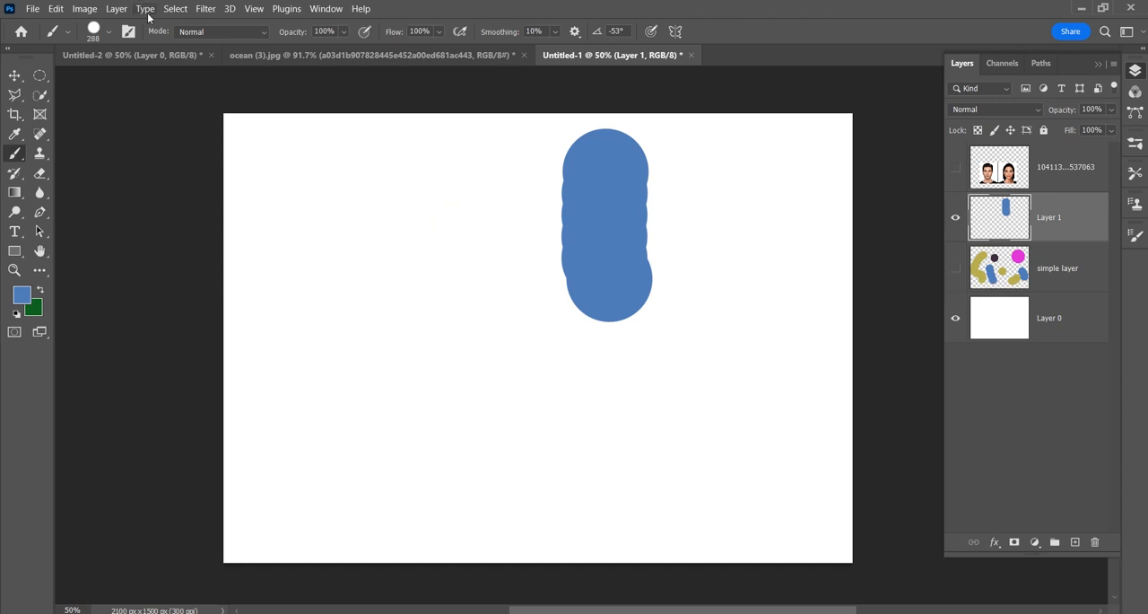
click(119, 9)
mouse_move(130, 23)
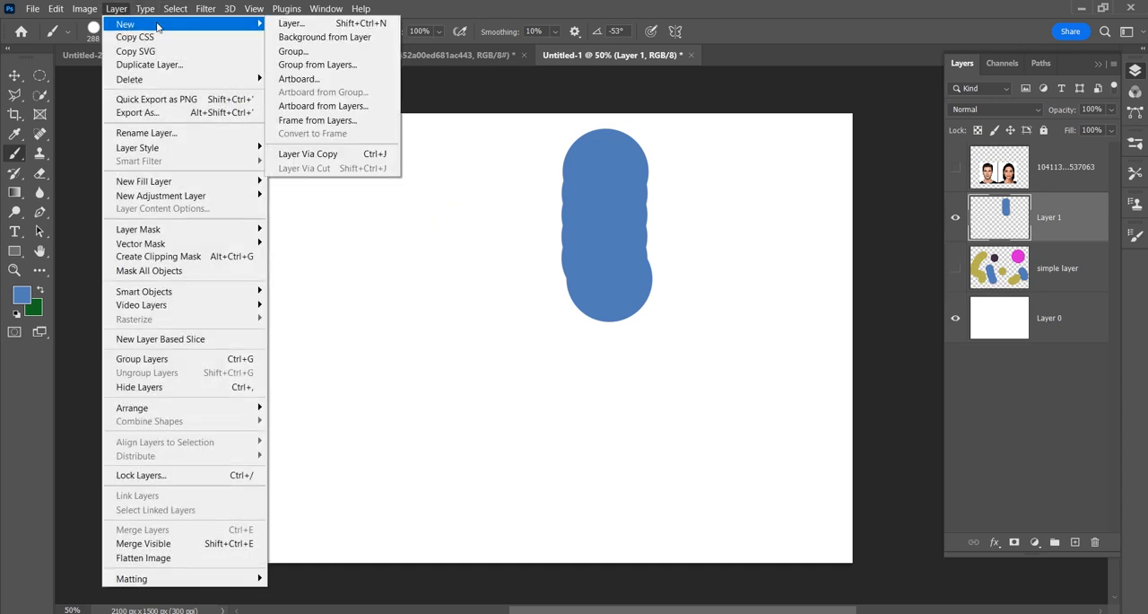
click(316, 27)
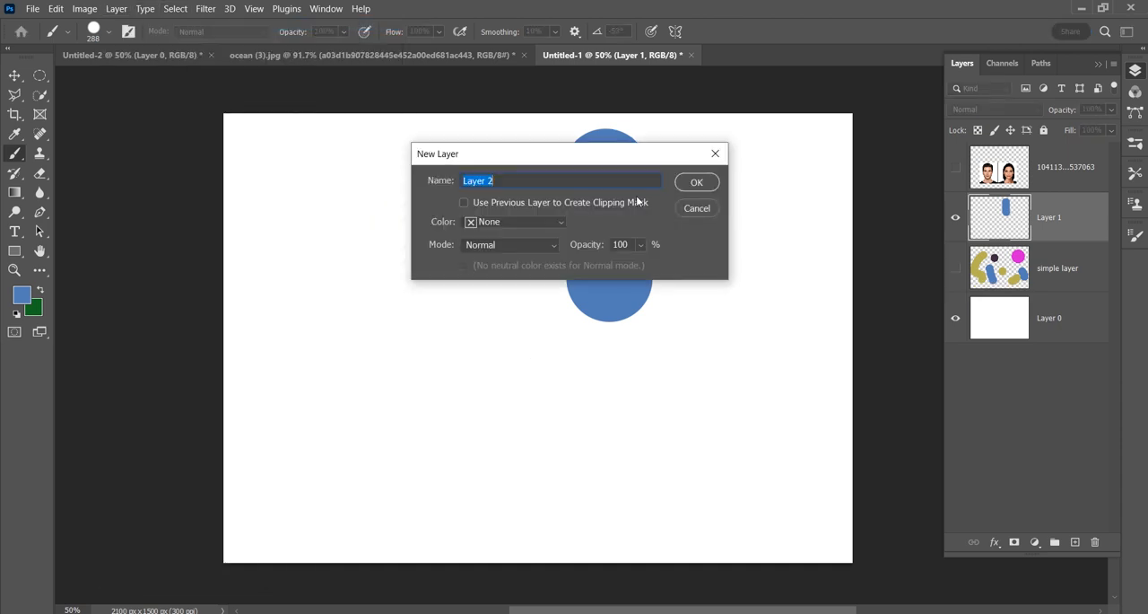
click(690, 181)
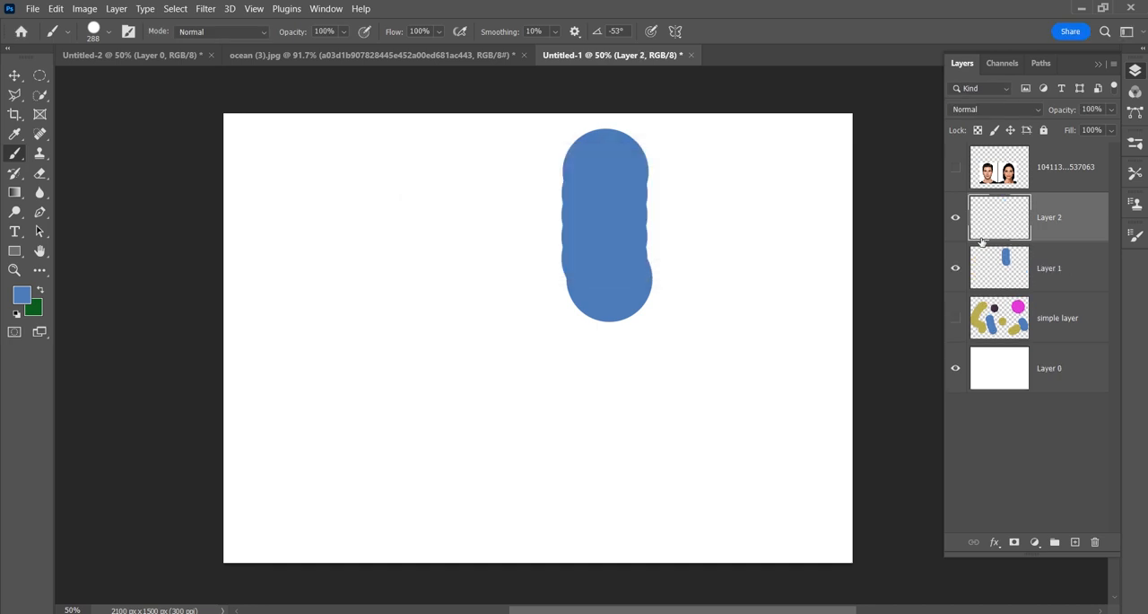
mouse_move(212, 192)
mouse_down()
mouse_move(453, 222)
mouse_move(406, 351)
mouse_move(218, 270)
mouse_move(481, 370)
mouse_move(601, 458)
mouse_up()
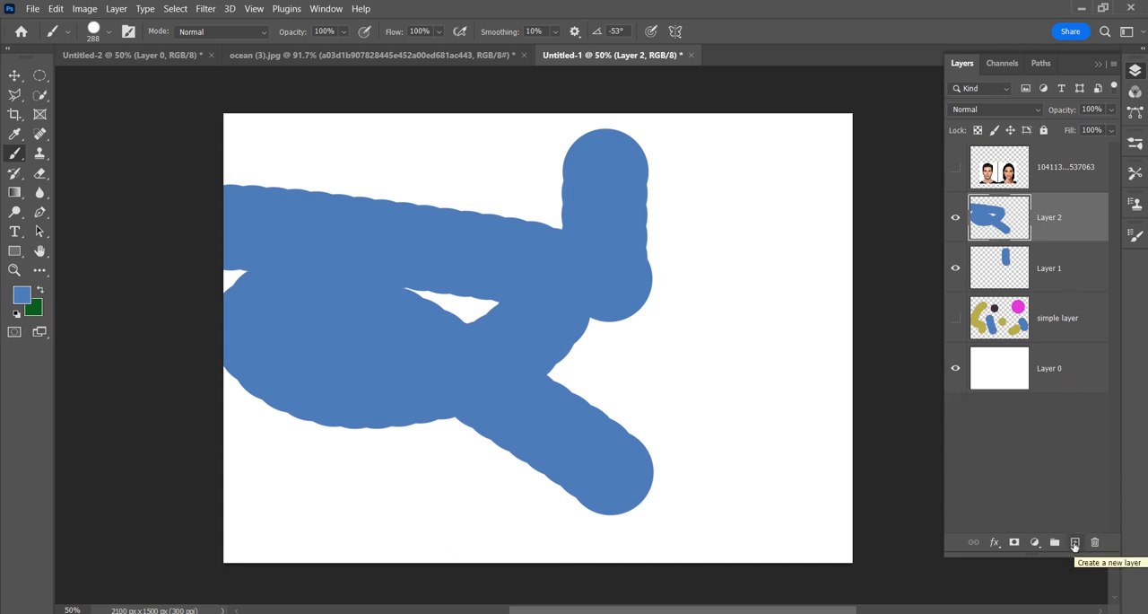
Step: Add one more layer on top of Layer 2 and paint a winding dark navy stroke down the canvas's right side
click(1075, 543)
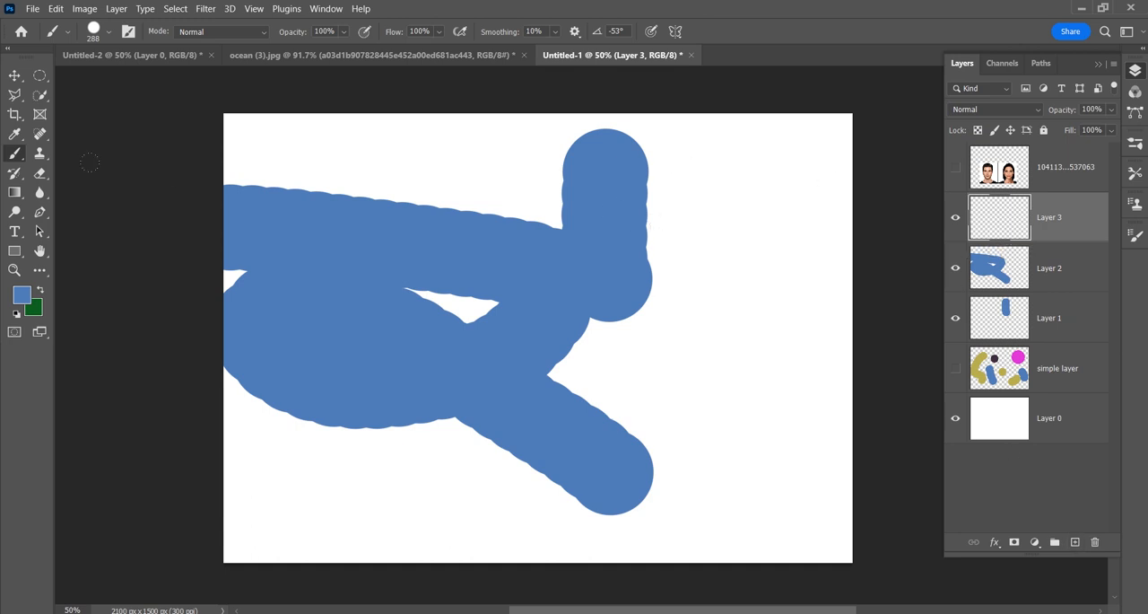
click(25, 303)
click(746, 325)
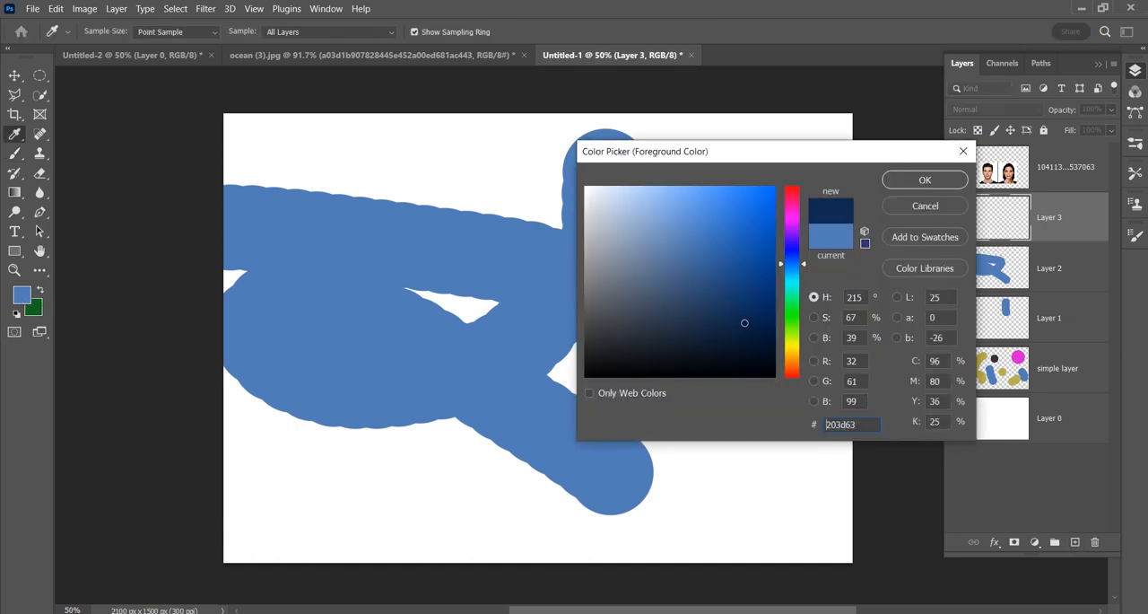
key(Return)
mouse_move(797, 224)
mouse_down()
mouse_move(708, 368)
mouse_move(740, 456)
mouse_up()
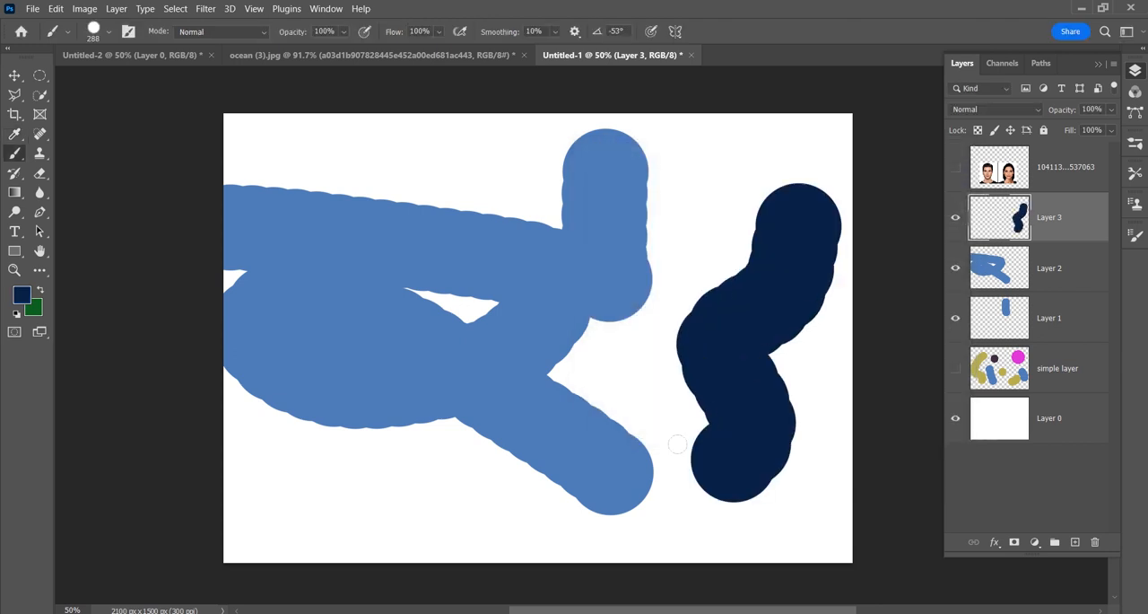
Step: Toggle the visibility of Layers 3, 2, 1 and the simple layer to compare their strokes, ending with all four hidden
click(956, 217)
click(955, 267)
click(955, 317)
click(955, 377)
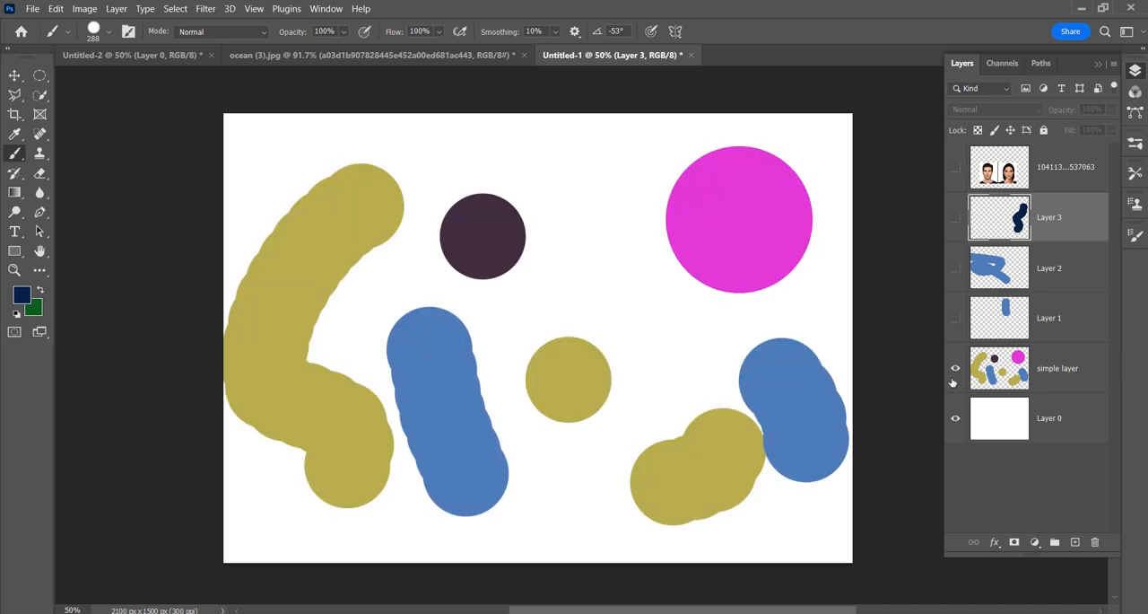
click(954, 323)
click(956, 269)
click(956, 220)
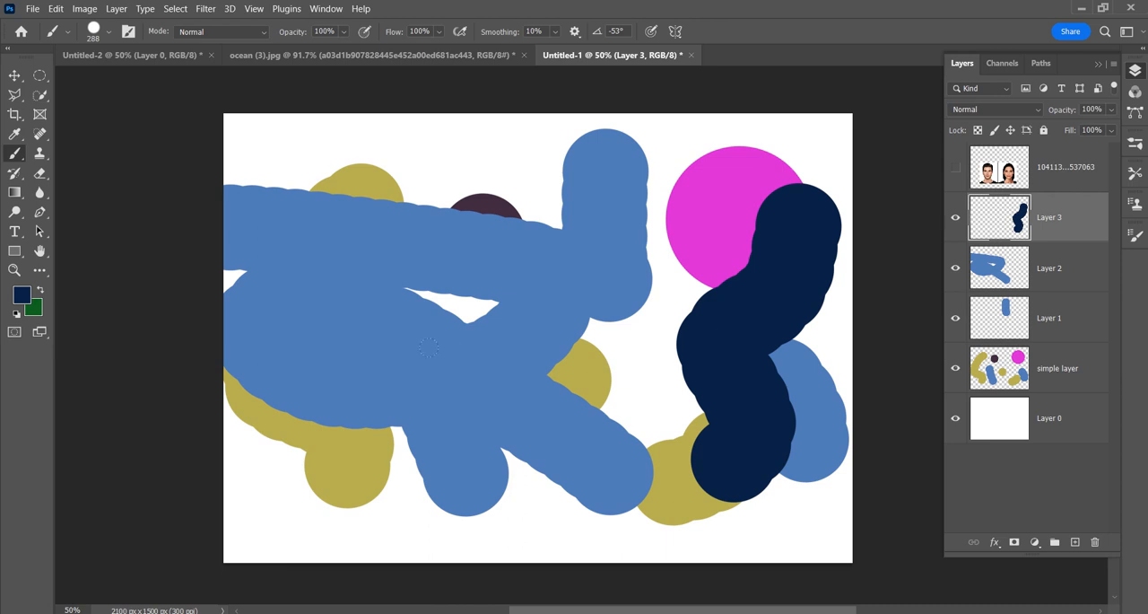
drag(953, 218, 960, 374)
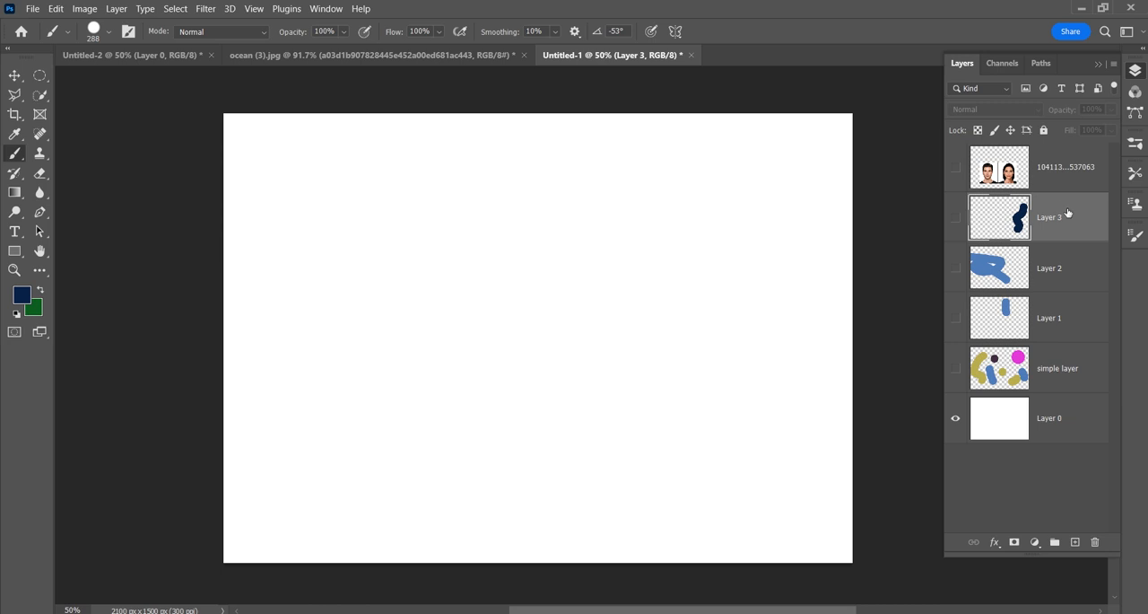
click(1113, 63)
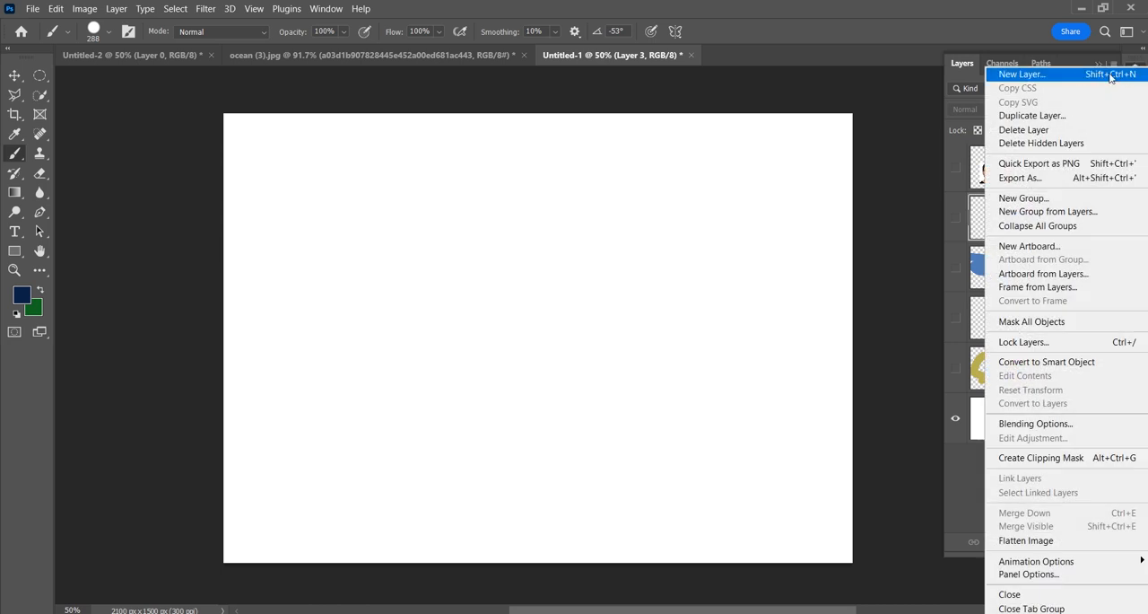
click(777, 223)
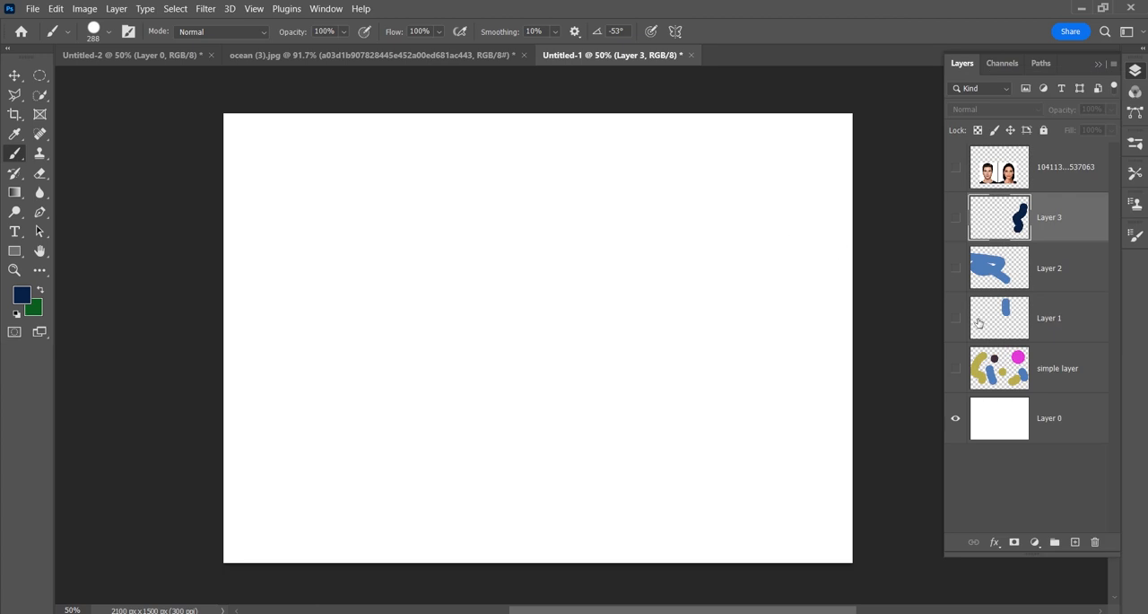
click(118, 9)
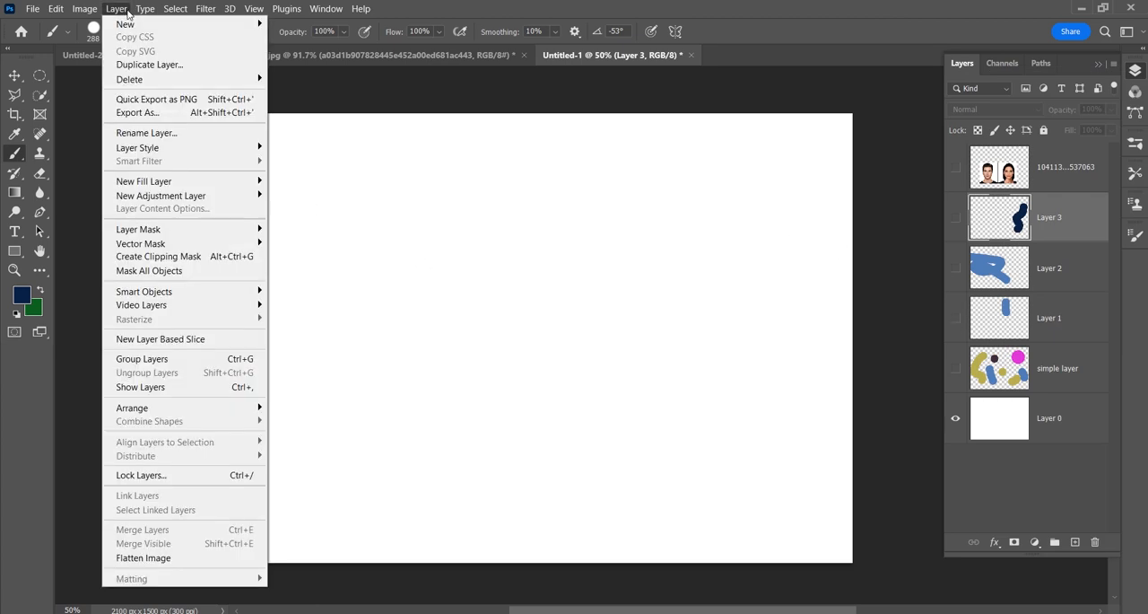
mouse_move(129, 25)
click(715, 239)
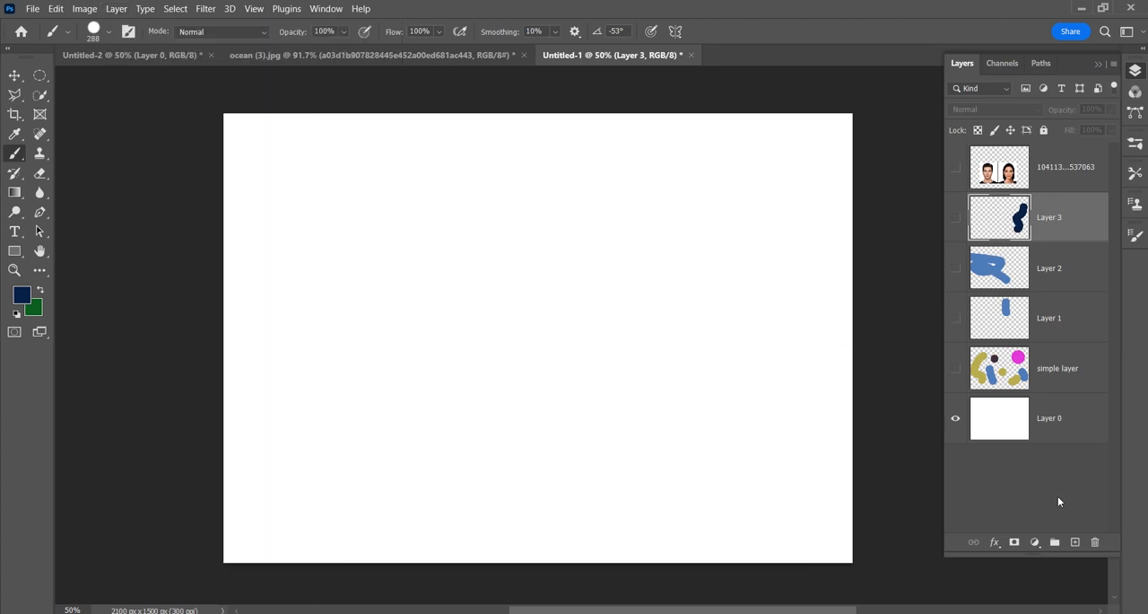
Step: Add a new default layer on top of the stack and fill a wide rectangular selection near the canvas's upper edge with dark navy, then deselect
click(1004, 500)
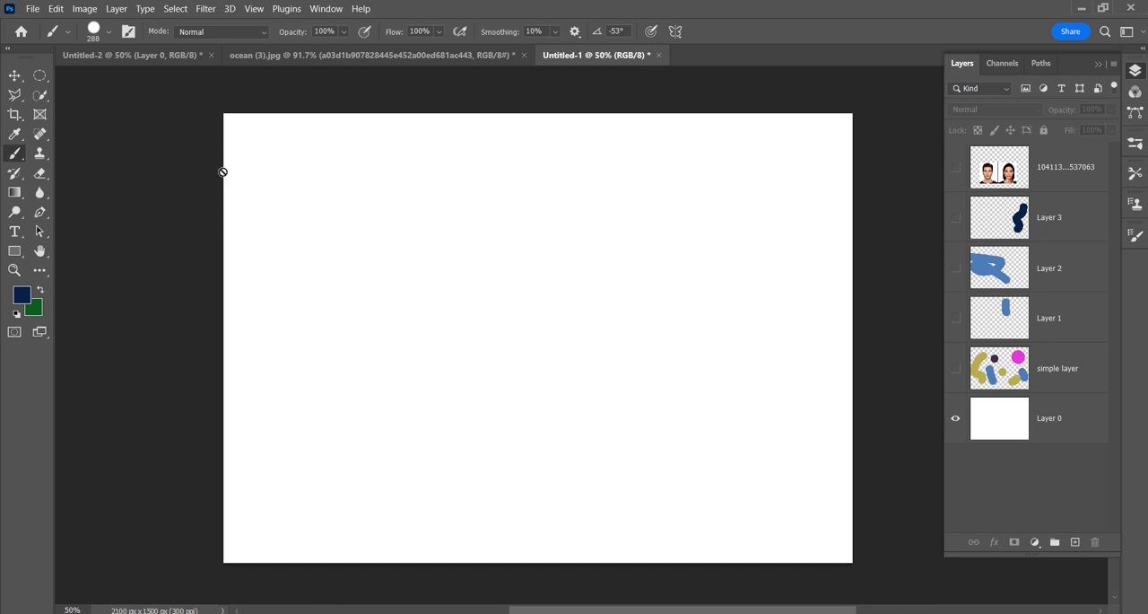
key(ctrl+shift+n)
key(Return)
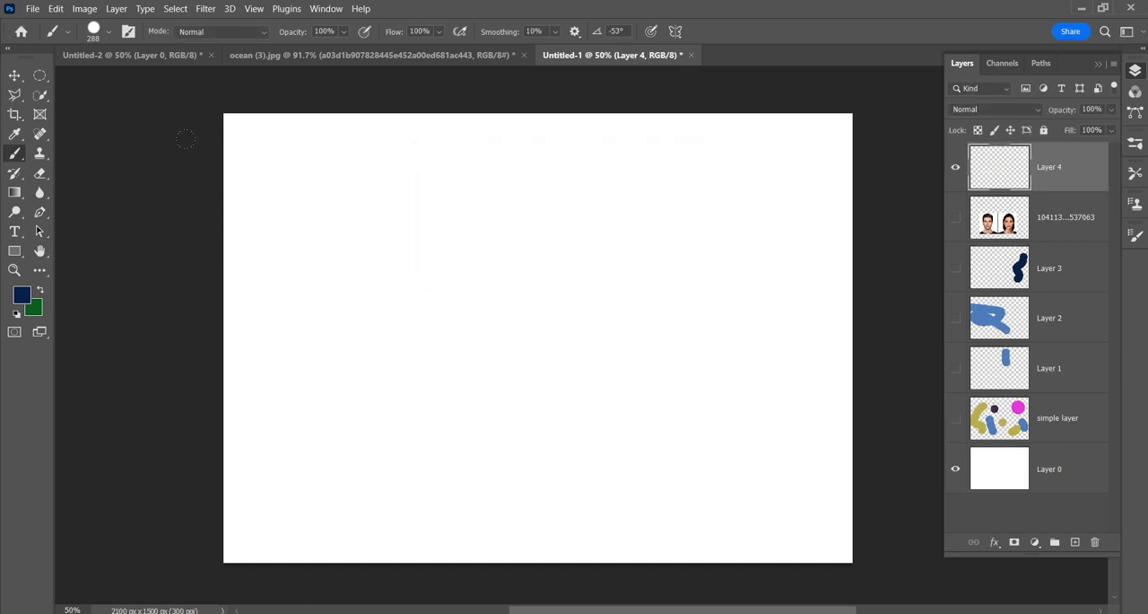
click(39, 76)
click(108, 75)
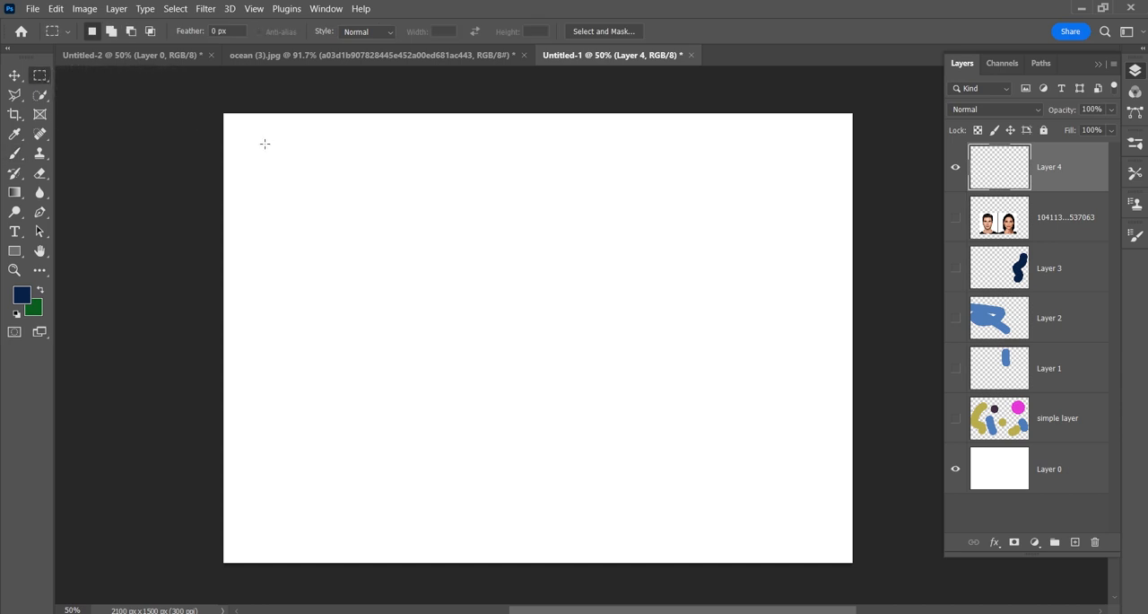
drag(240, 129, 832, 167)
key(alt+BackSpace)
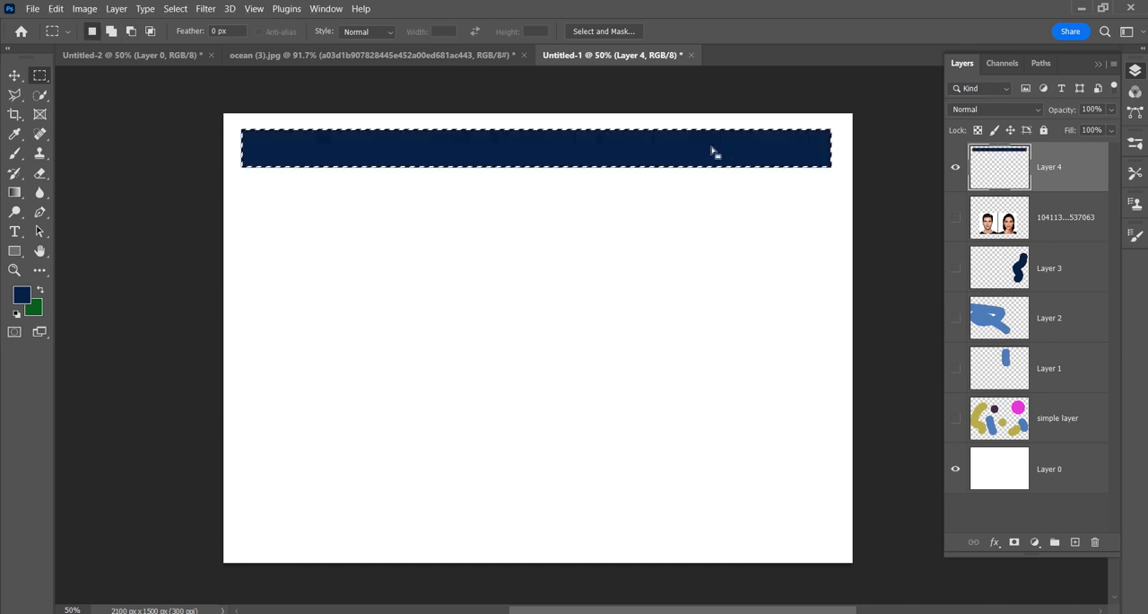
key(ctrl+d)
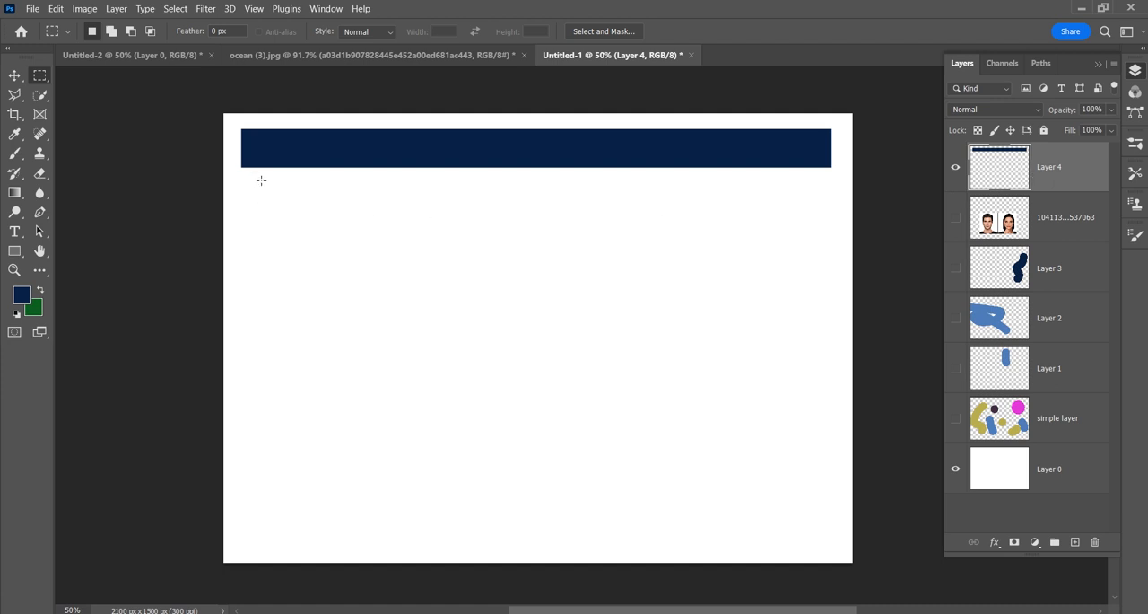
Step: Add three progressively shorter navy-filled rectangular bars below the first one on the same layer
drag(264, 179, 798, 214)
key(alt+BackSpace)
drag(288, 234, 768, 270)
key(alt+BackSpace)
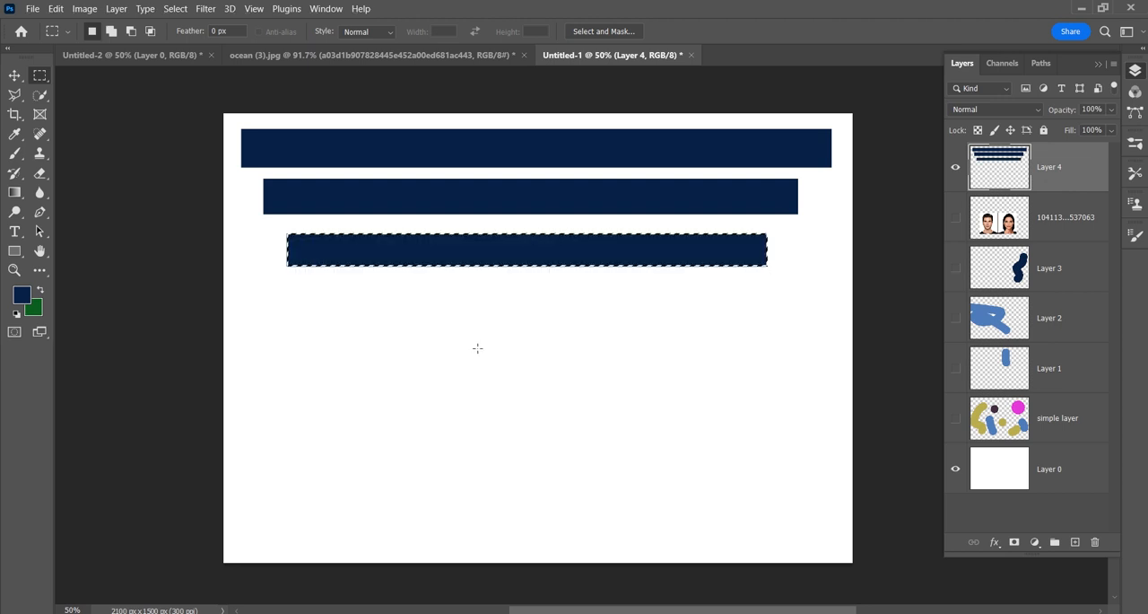
drag(310, 279, 734, 315)
key(alt+BackSpace)
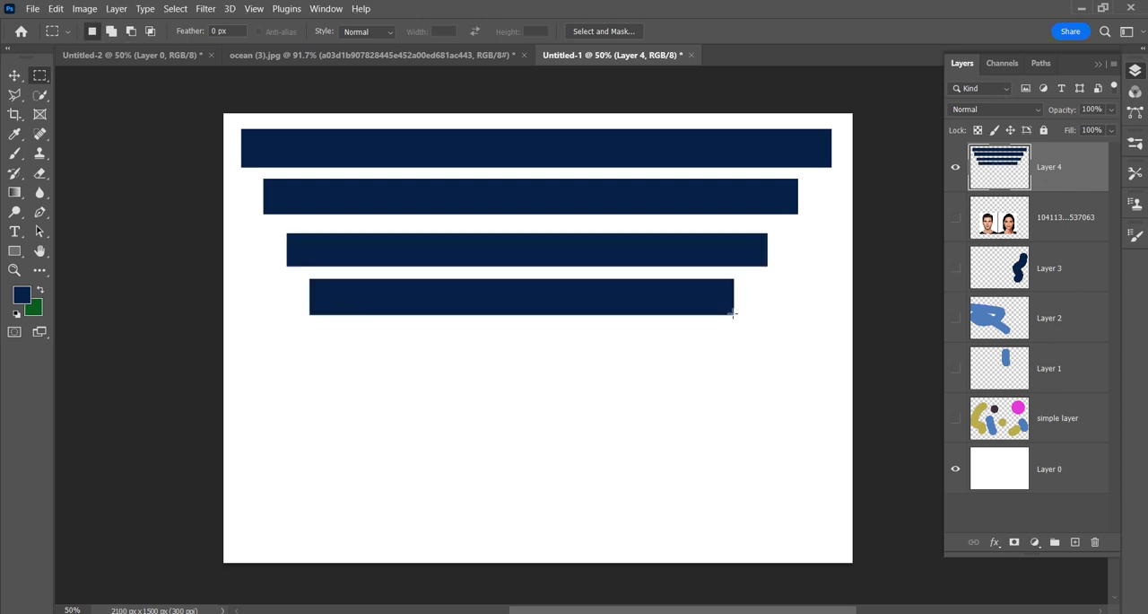
Step: Move Layer 4's four bars together down to the middle of the canvas and back up near its upper edge
key(v)
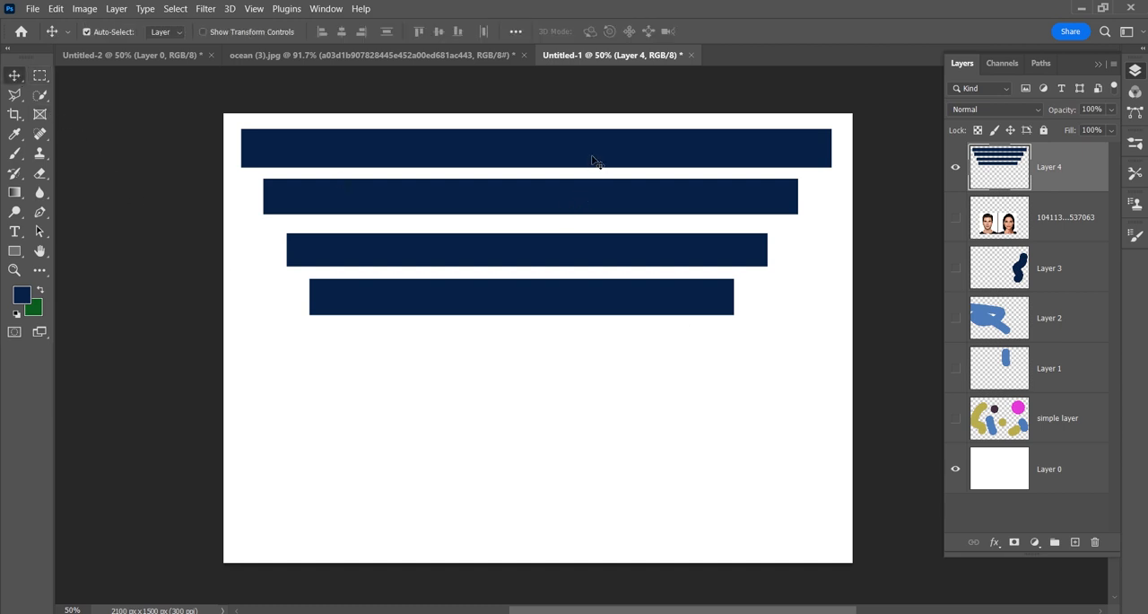
drag(596, 160, 596, 285)
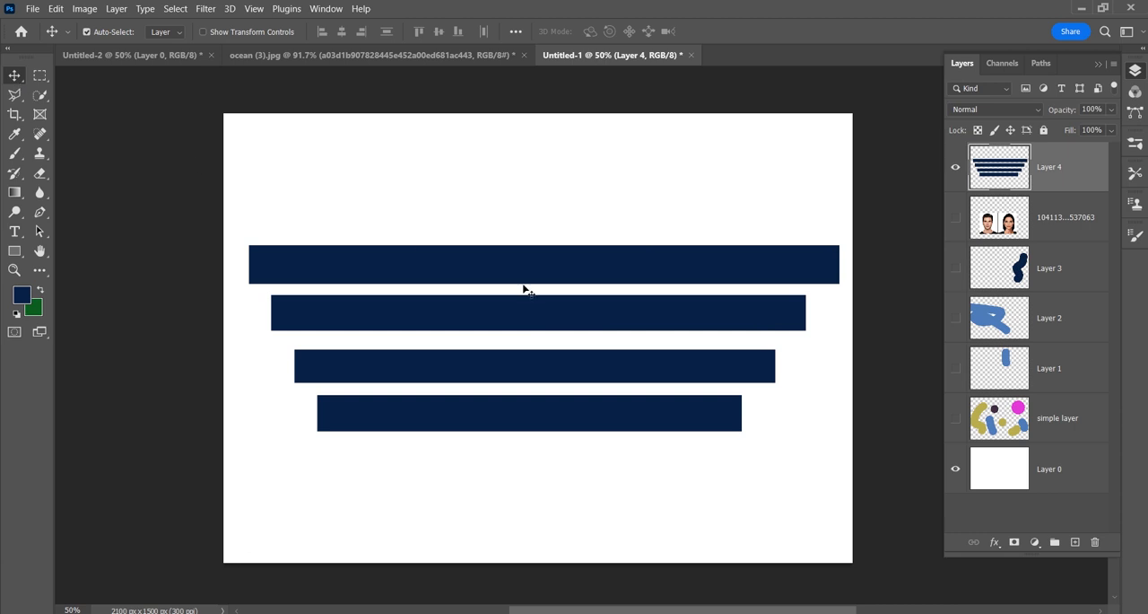
drag(520, 218, 526, 173)
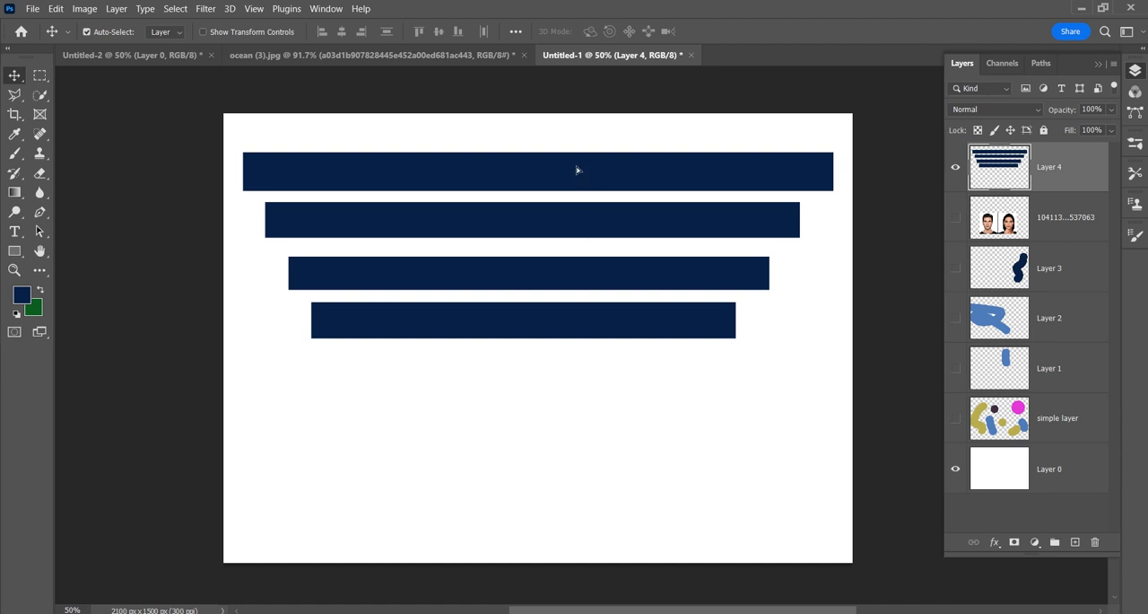
drag(577, 182, 578, 173)
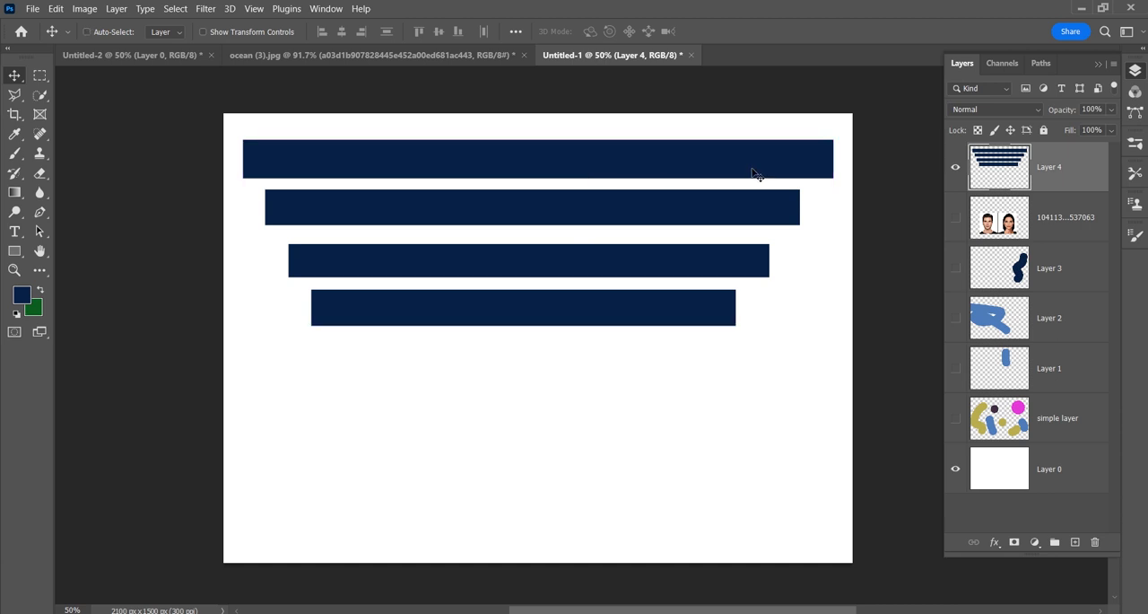
Step: Free-transform the bars to about 38% width and 65% height, and move them to the canvas's upper-left corner
key(ctrl+t)
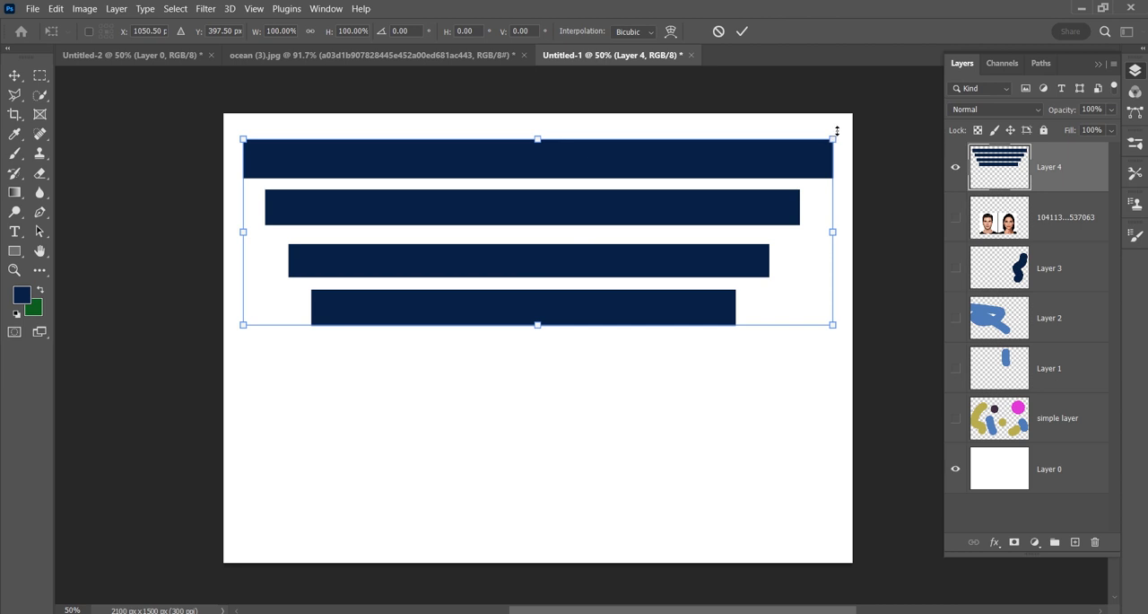
drag(834, 136, 807, 162)
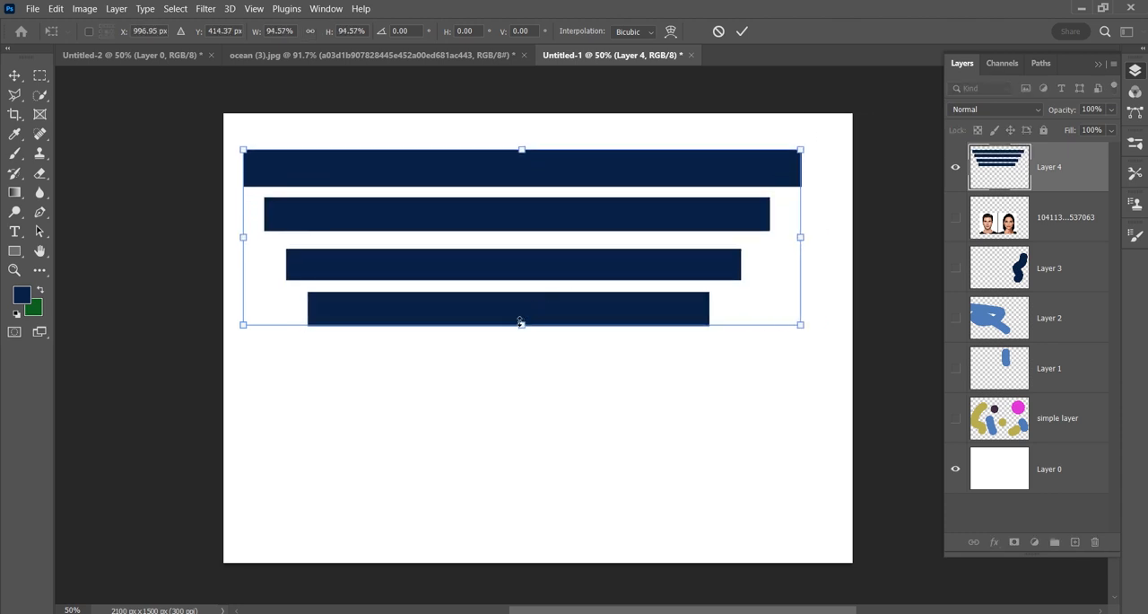
drag(521, 324, 524, 300)
drag(749, 221, 669, 221)
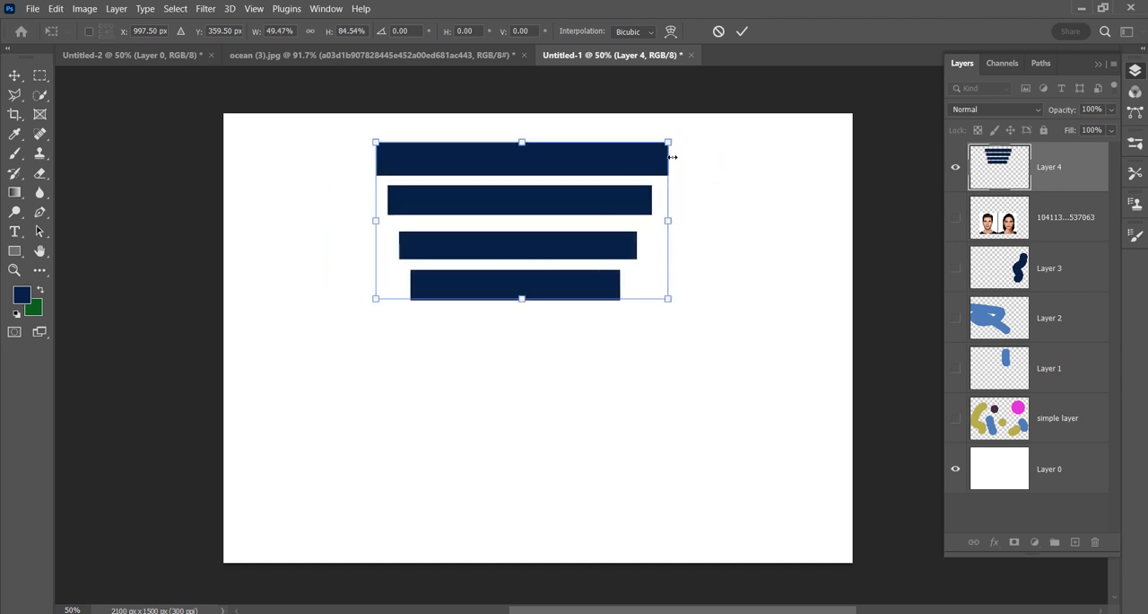
mouse_move(669, 142)
mouse_down()
mouse_move(631, 176)
mouse_move(657, 143)
mouse_move(606, 178)
mouse_move(650, 154)
mouse_up()
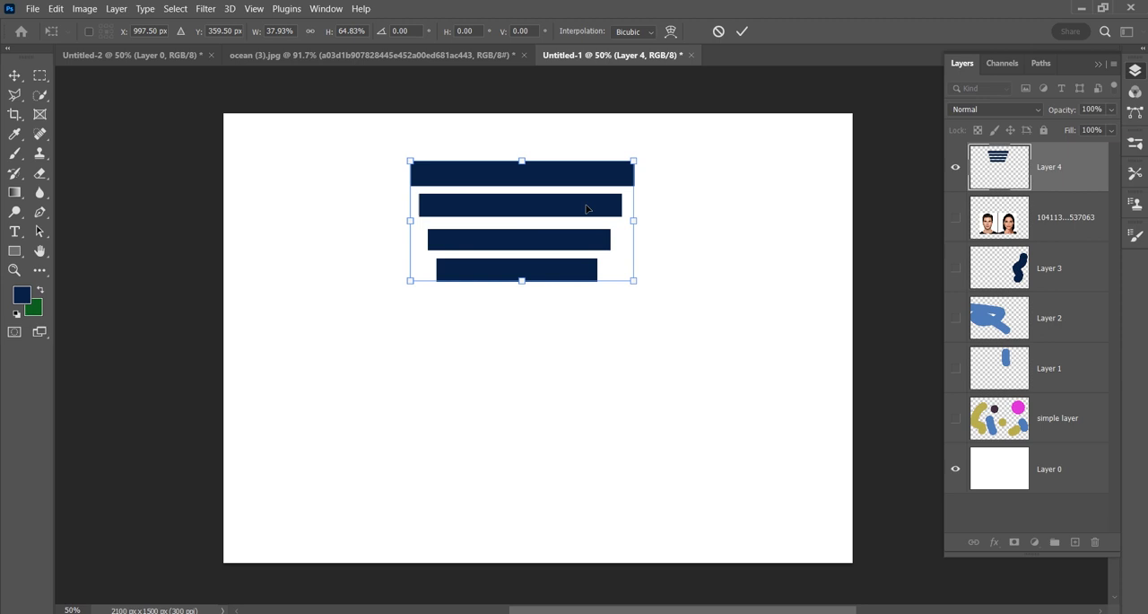
click(741, 32)
drag(539, 174, 366, 238)
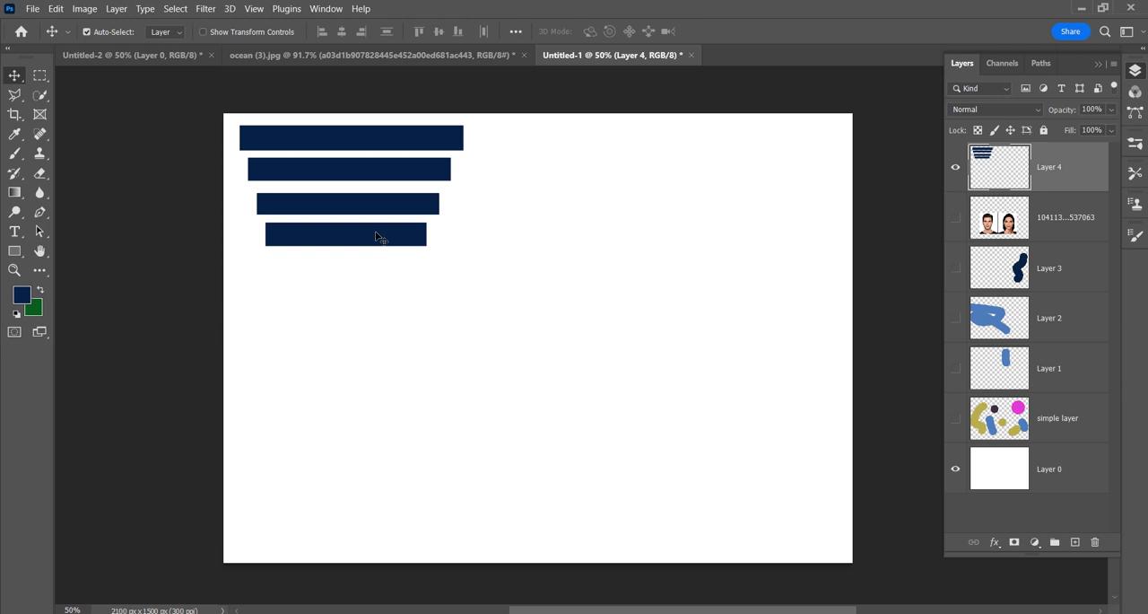
Step: Duplicate the bars layer three times, stacking two copies below the original and placing the third in the canvas's upper-right area
key(ctrl)
key(ctrl+j)
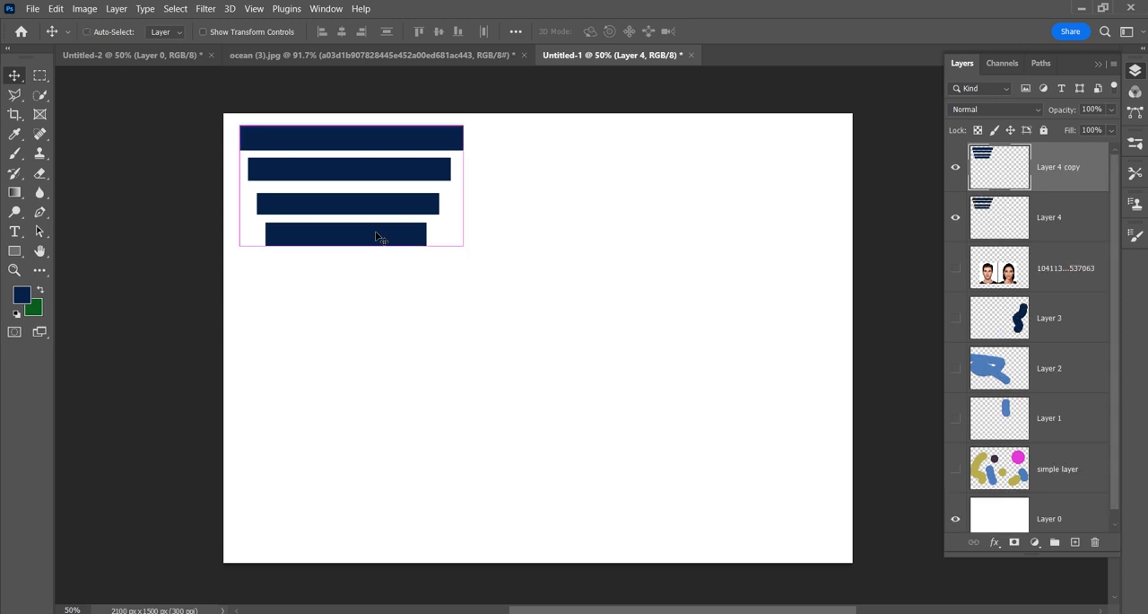
drag(376, 237, 377, 377)
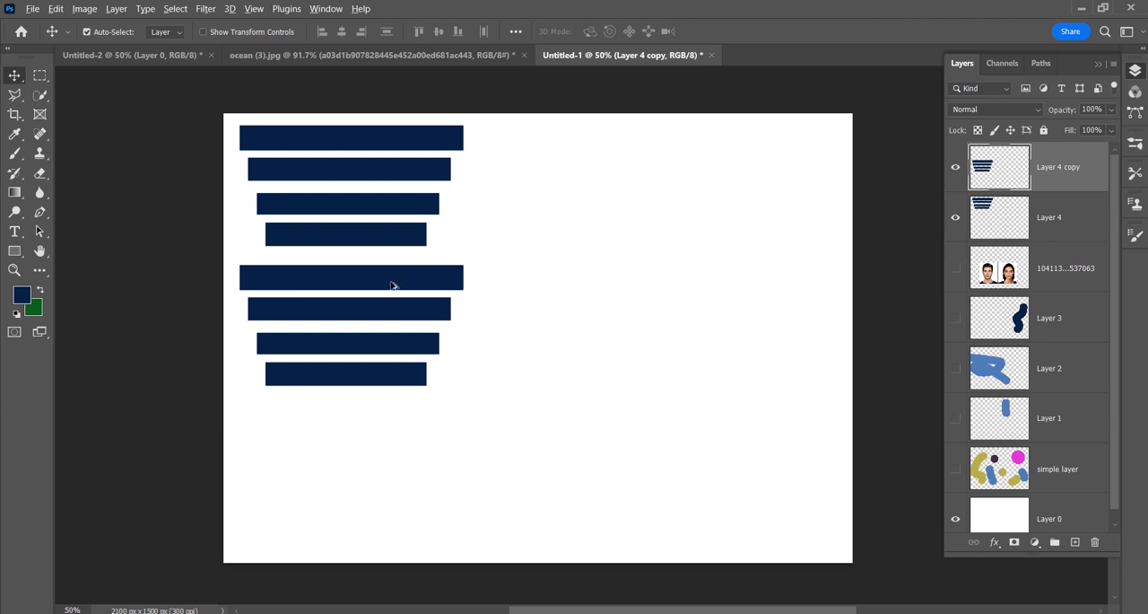
drag(378, 273, 371, 419)
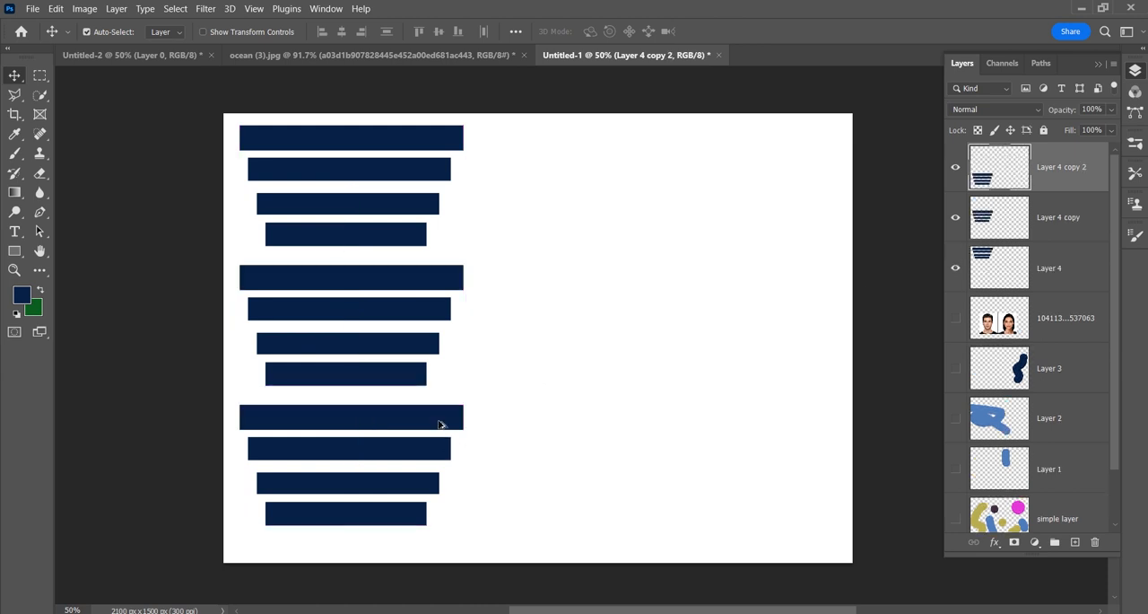
drag(1067, 180, 1077, 541)
drag(441, 432, 735, 166)
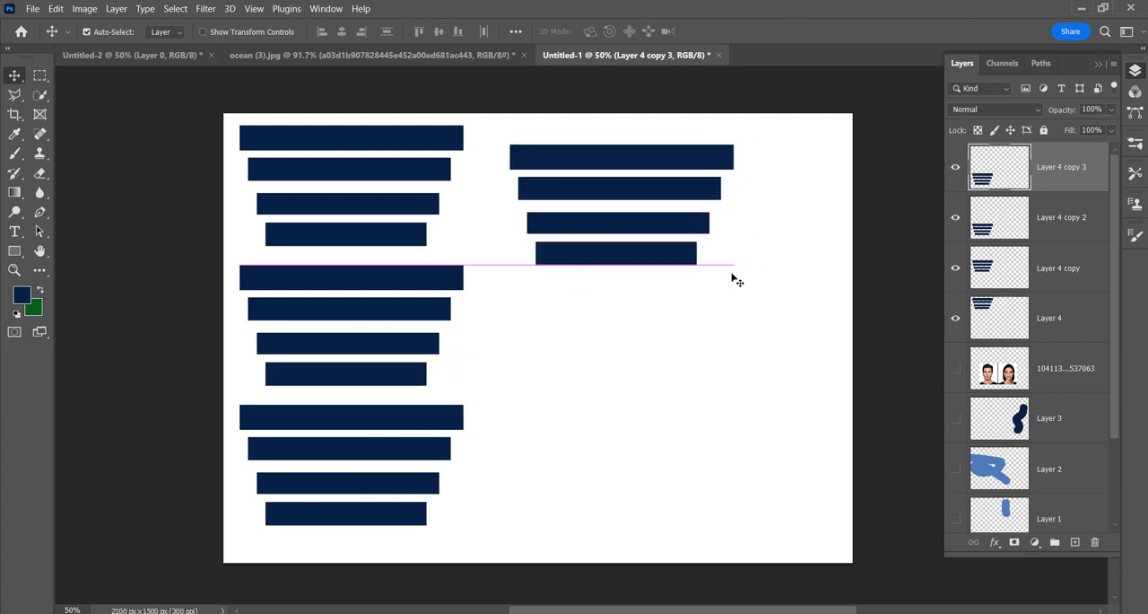
Step: Duplicate Layer 4 copy 3 within the same document under the suggested name and place the new copy below it on the canvas
click(118, 9)
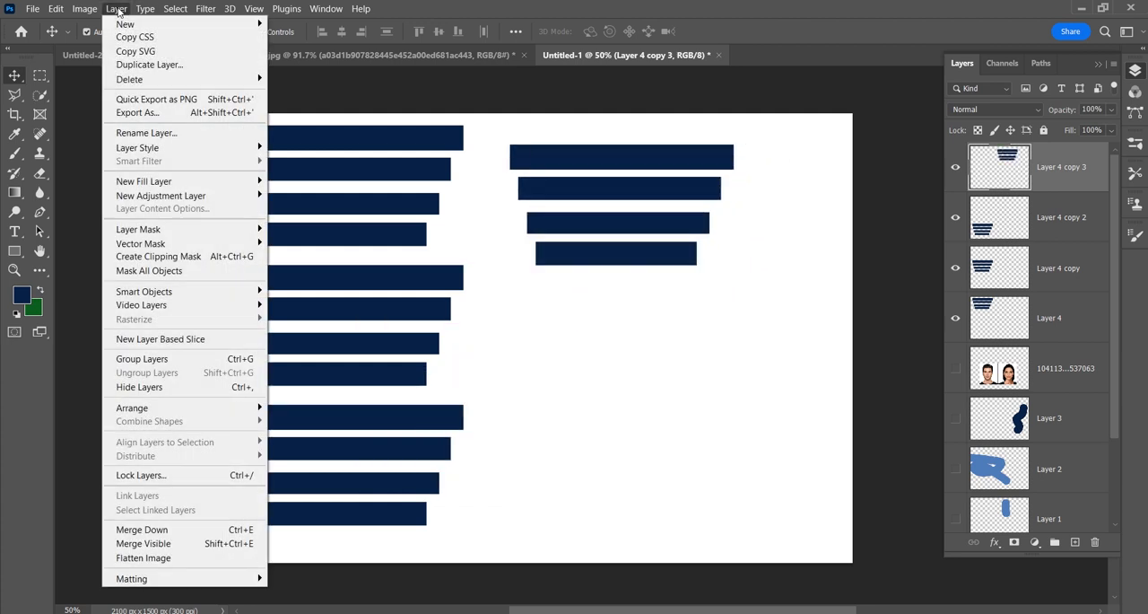
click(148, 65)
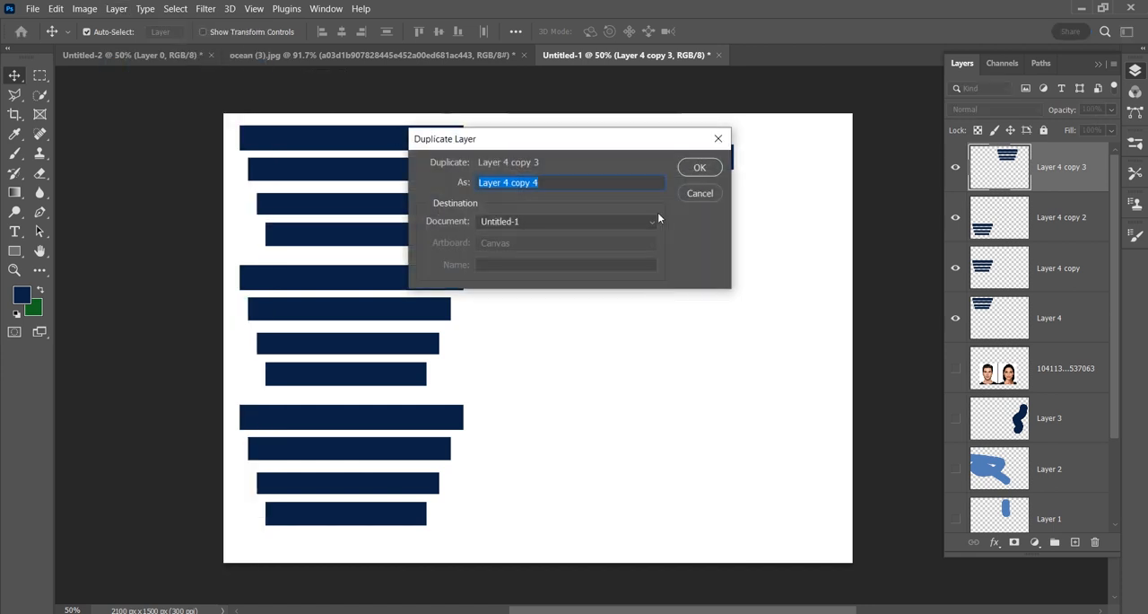
click(699, 168)
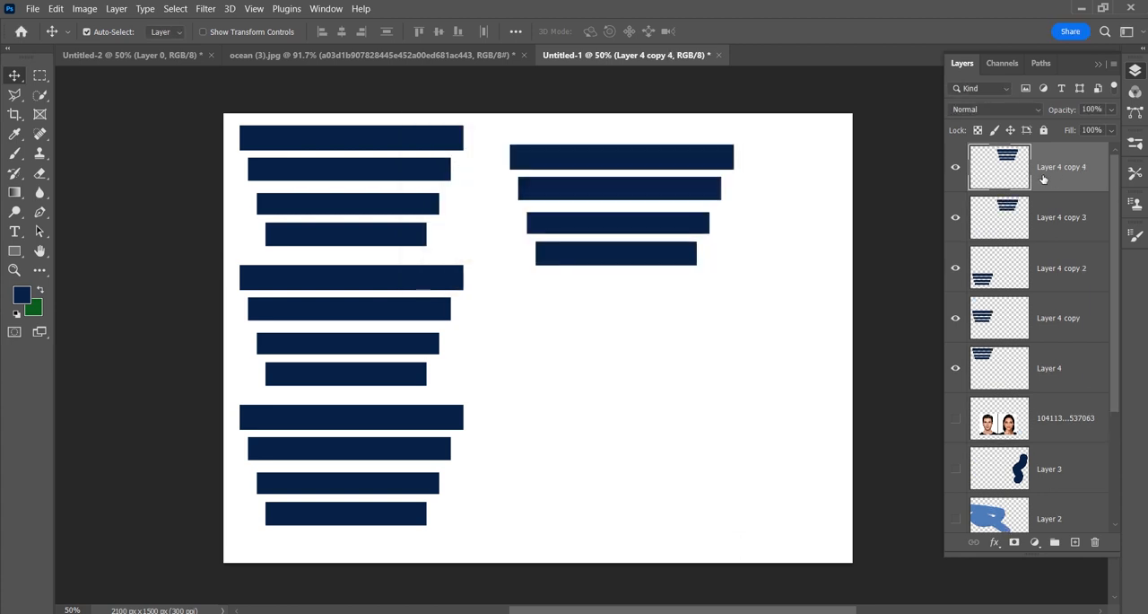
drag(682, 183, 682, 232)
drag(689, 338, 687, 356)
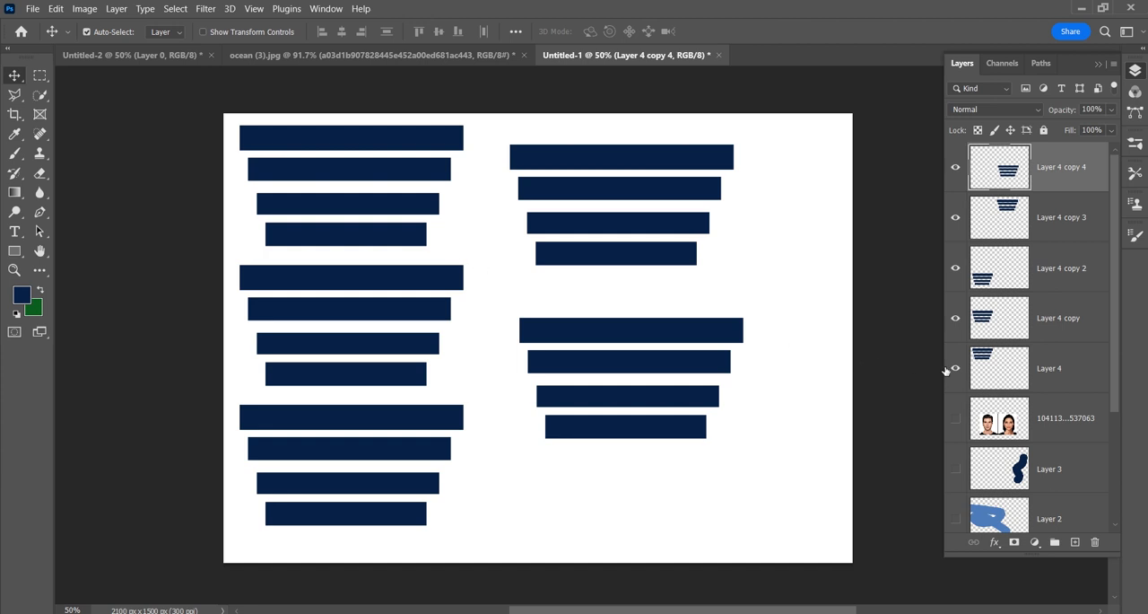
Step: Hide Layer 4 and all its copies, show the layer with the two portraits, and shift the portraits slightly up and left
drag(956, 368, 959, 172)
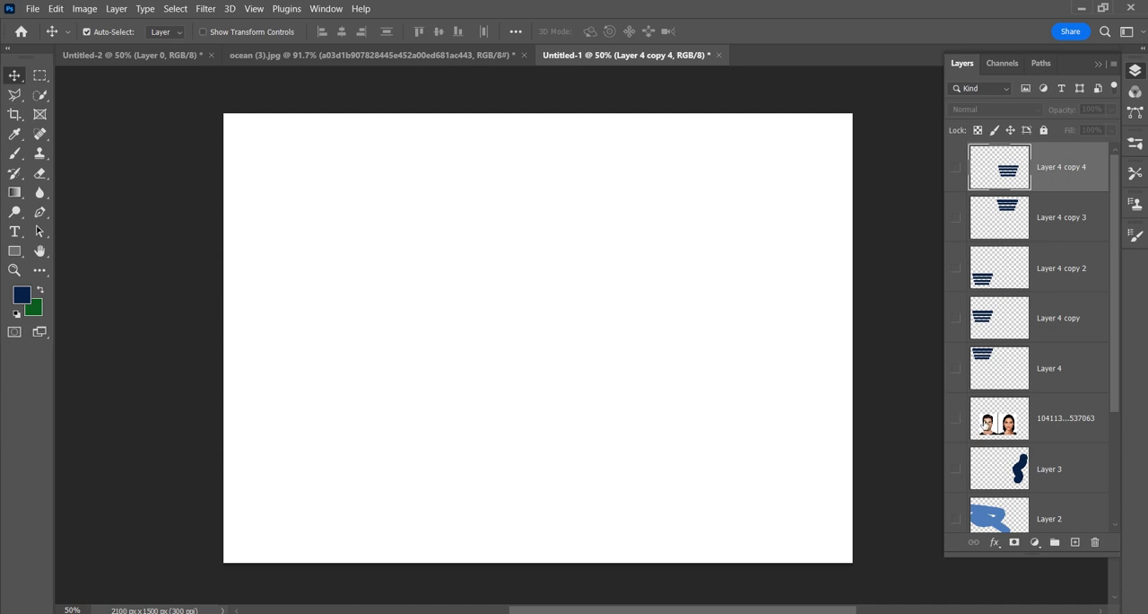
click(983, 425)
click(955, 419)
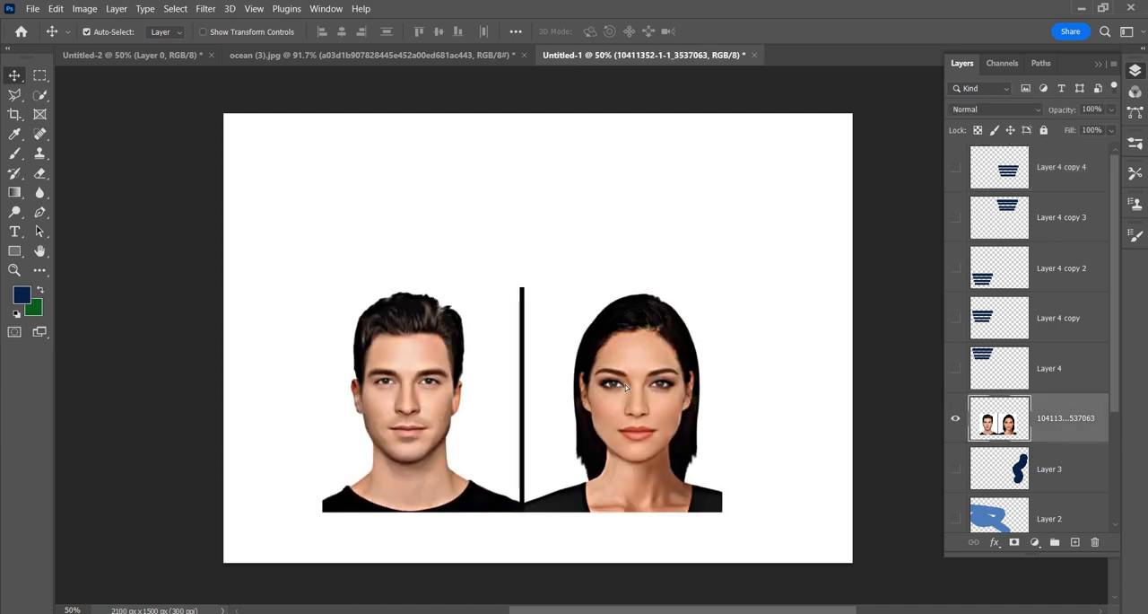
drag(626, 386, 599, 348)
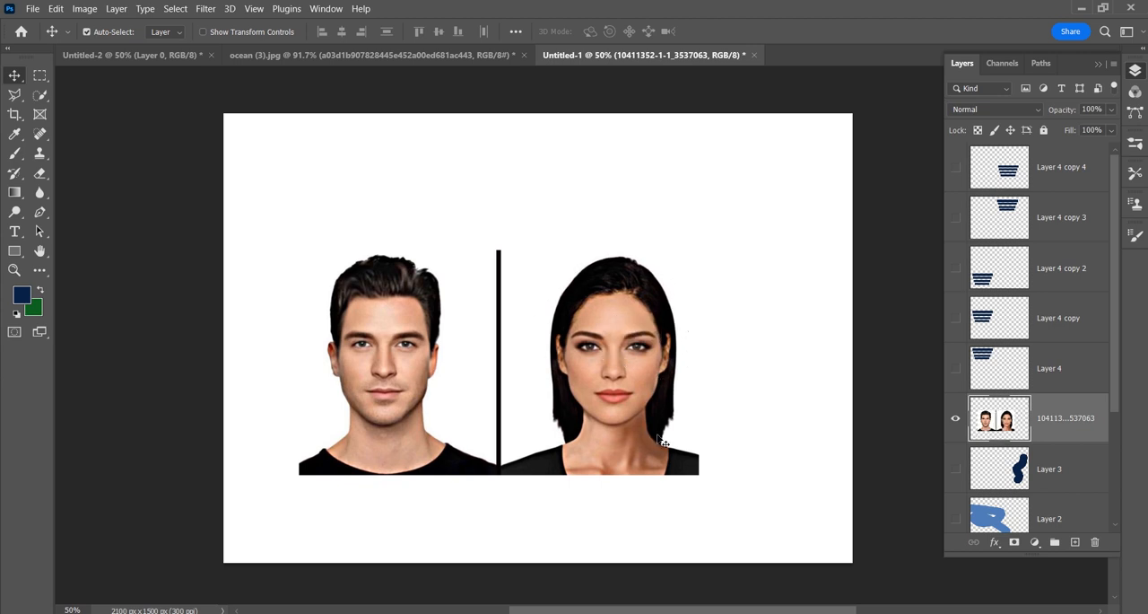
Step: Select the woman's portrait with a rectangular marquee and copy it to its own layer with Layer Via Copy
click(39, 76)
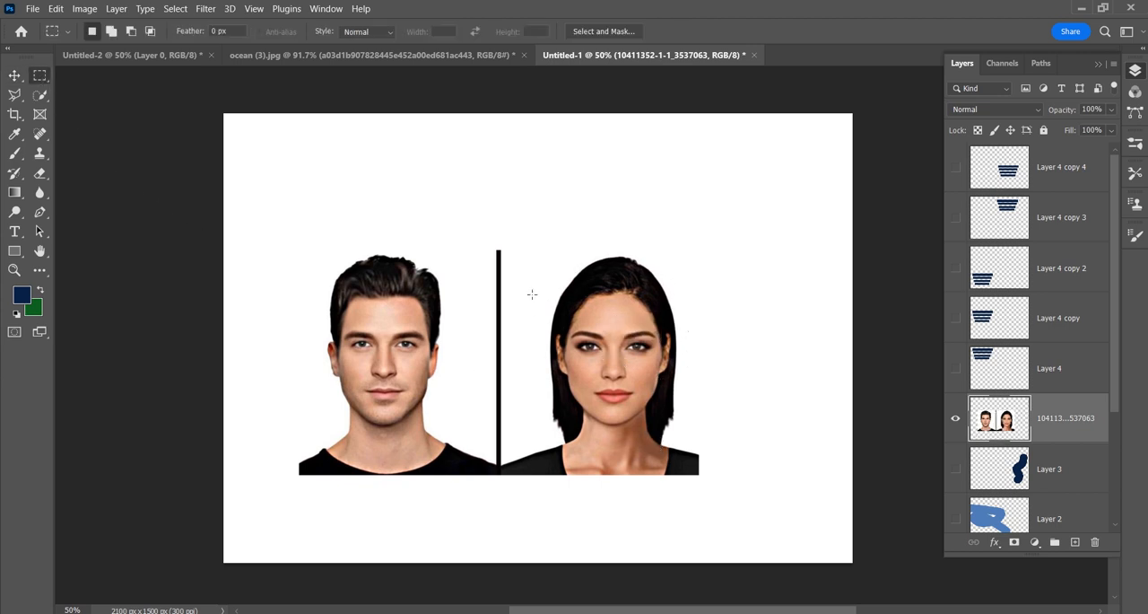
drag(520, 238, 715, 499)
right_click(605, 324)
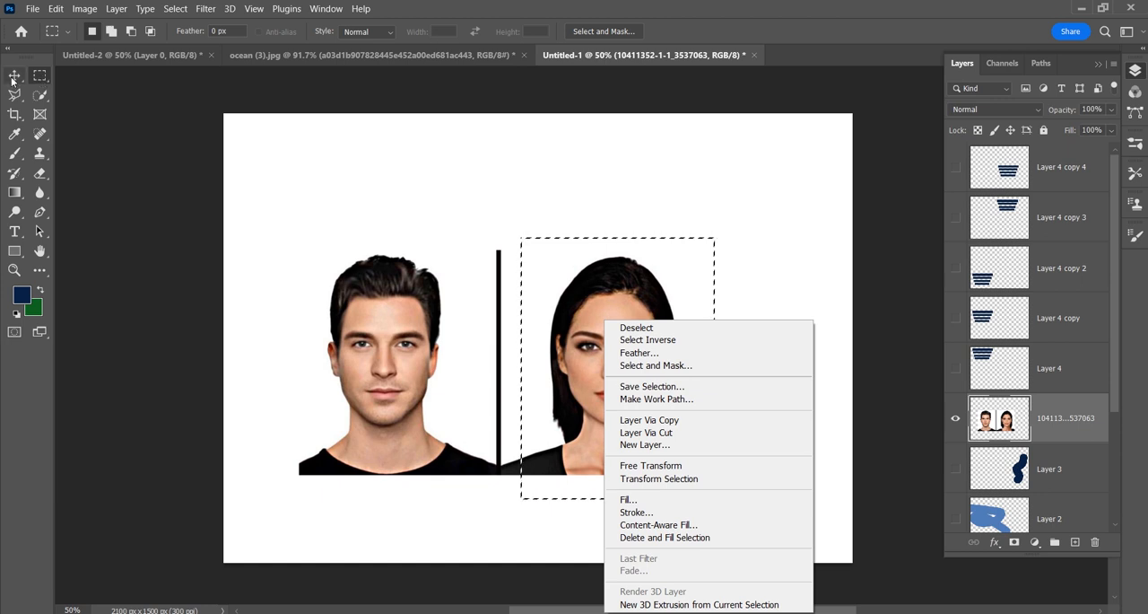
click(689, 421)
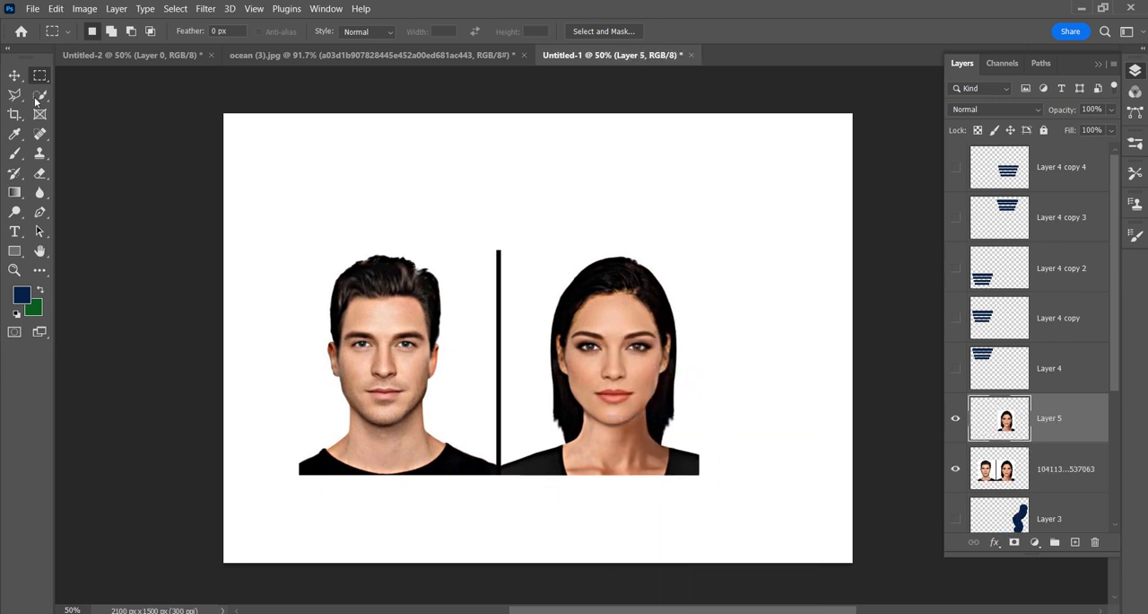
click(13, 77)
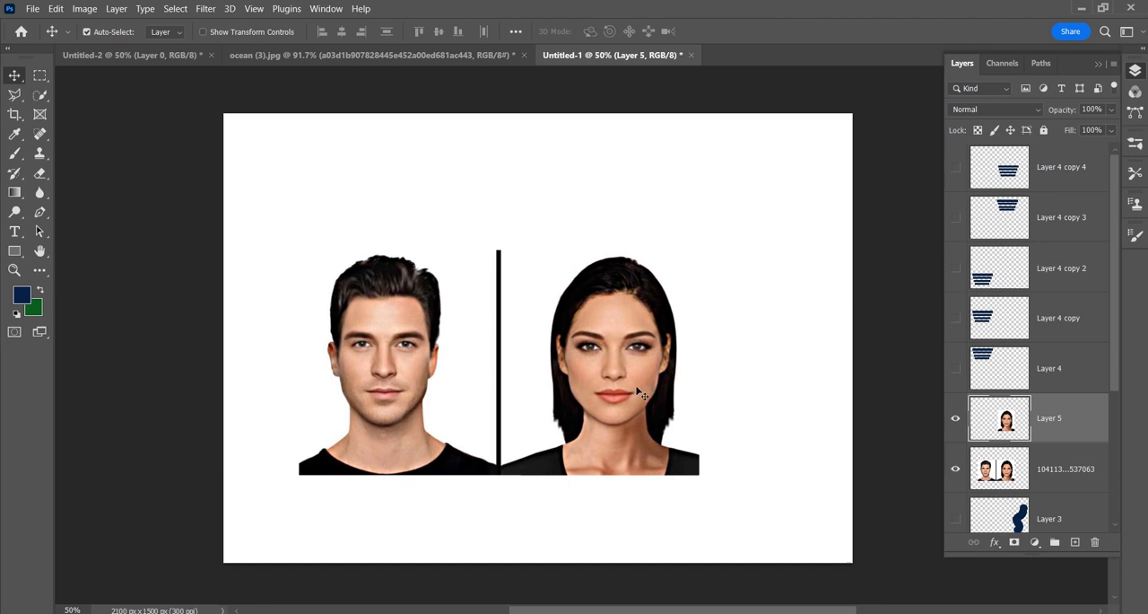
Step: Place the copied woman's portrait to the right of the two-portrait image, and shift that image about 188 px left and 160 px down
drag(640, 392, 823, 242)
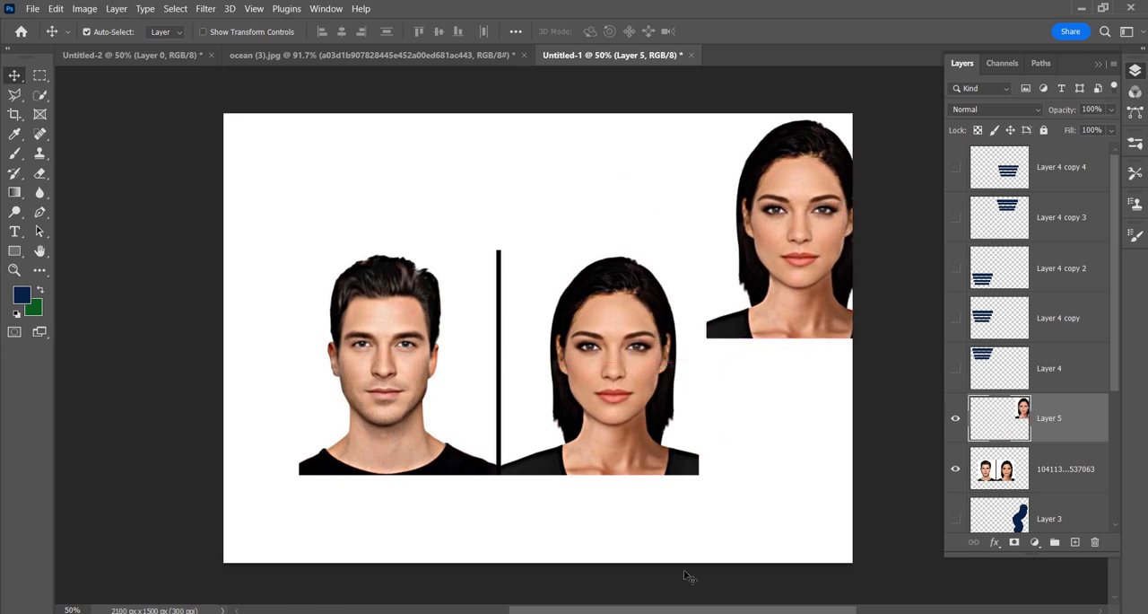
drag(612, 406, 555, 454)
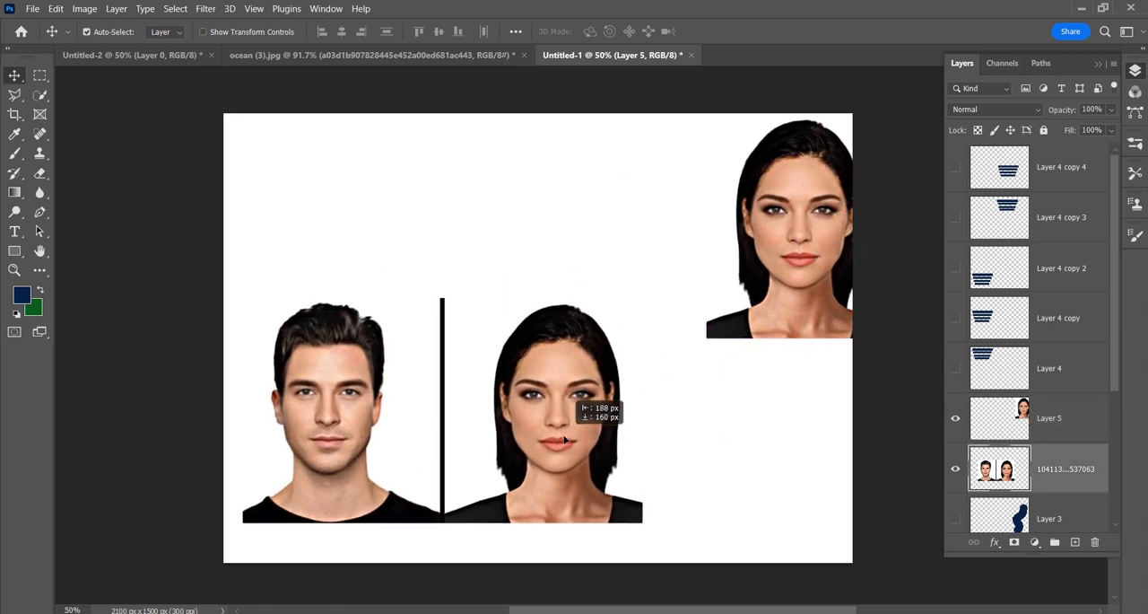
drag(812, 231, 749, 330)
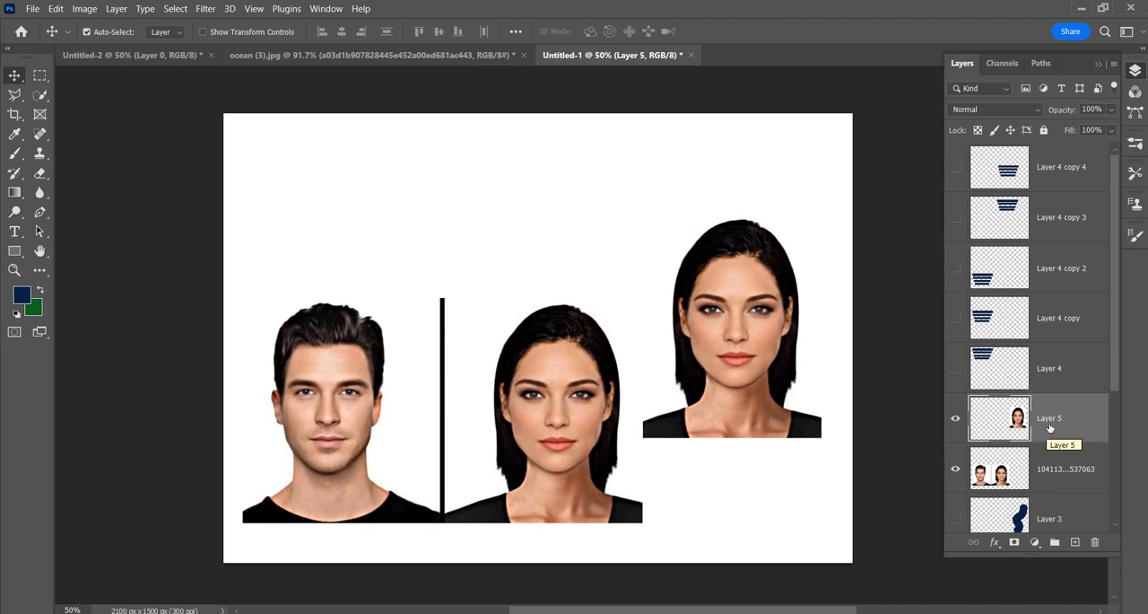
Step: Delete Layer 5 with the copied portrait and the hidden Layer 4
key(Delete)
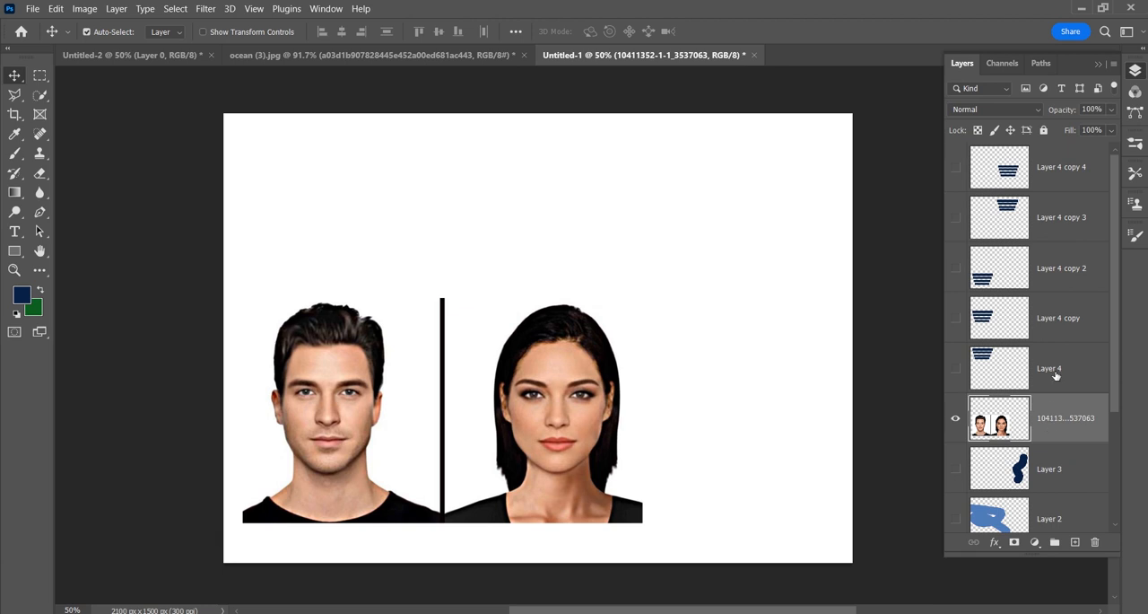
drag(1051, 369, 1095, 540)
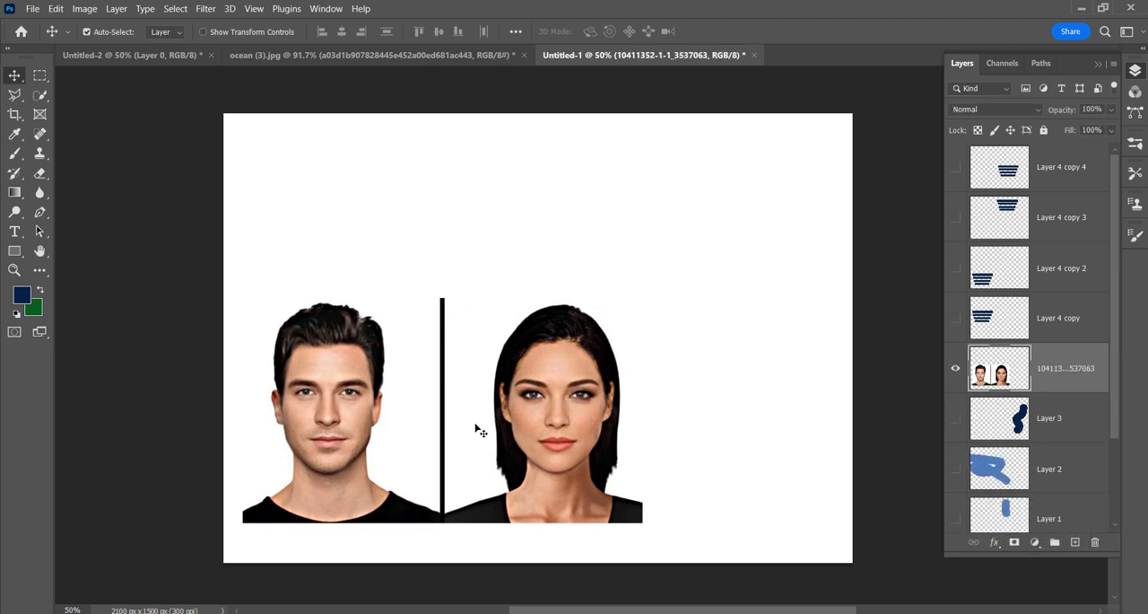
Step: Show the four remaining Layer 4 copies and delete Layer 4 copy 4
drag(960, 320, 956, 171)
click(1018, 179)
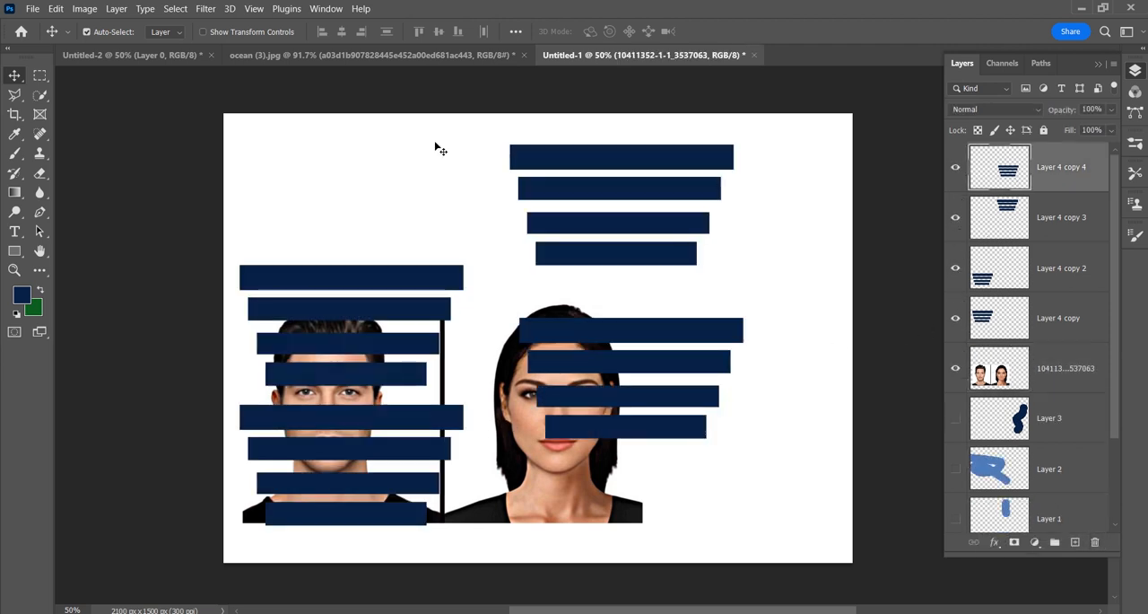
click(117, 9)
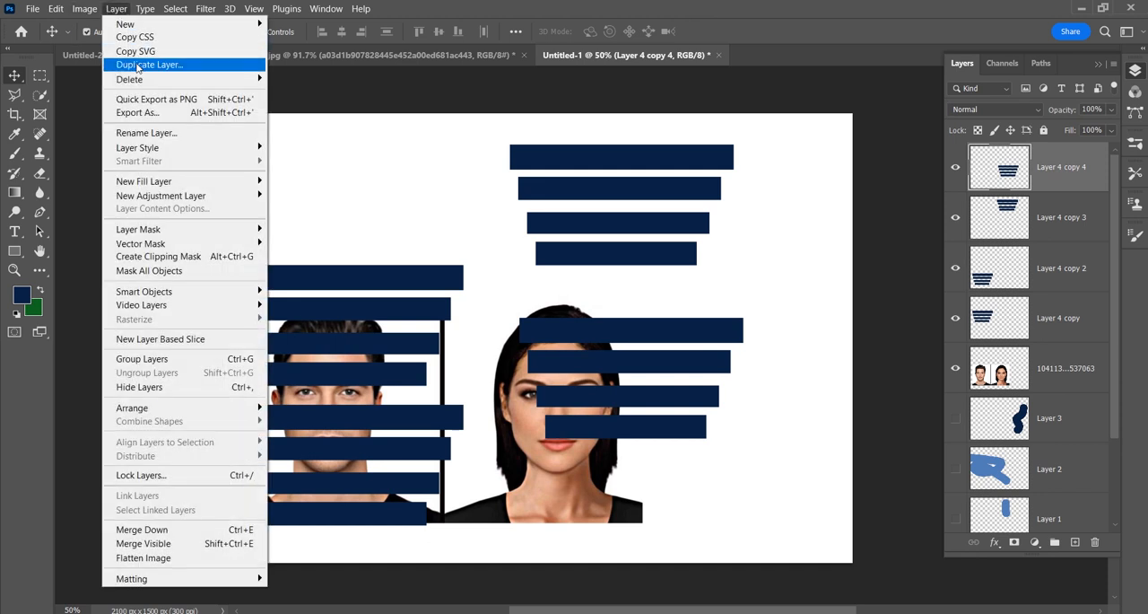
mouse_move(153, 79)
click(289, 78)
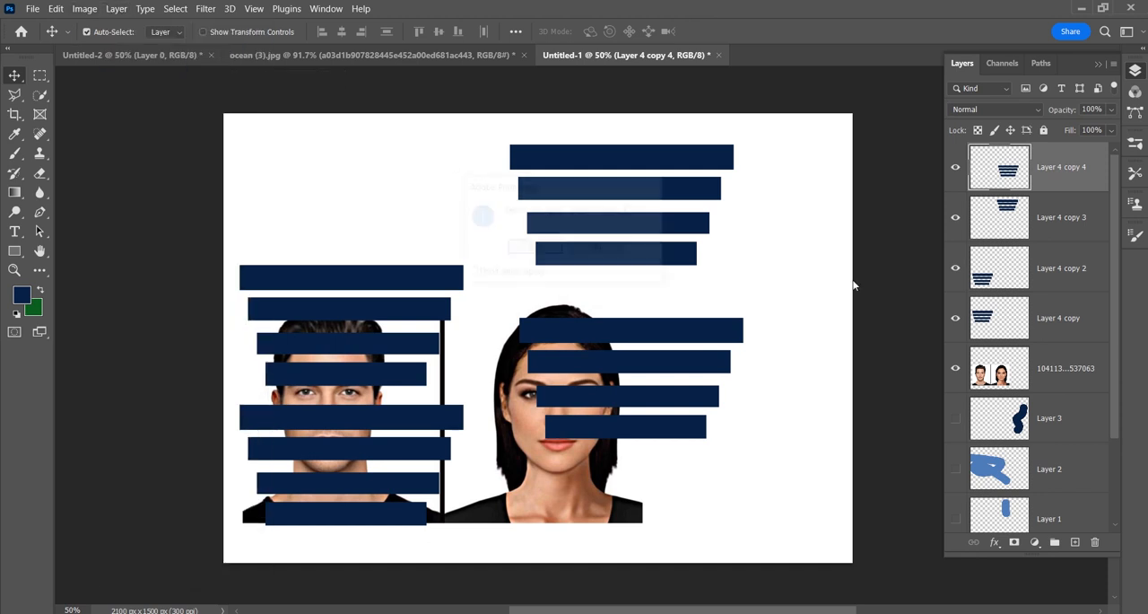
click(534, 248)
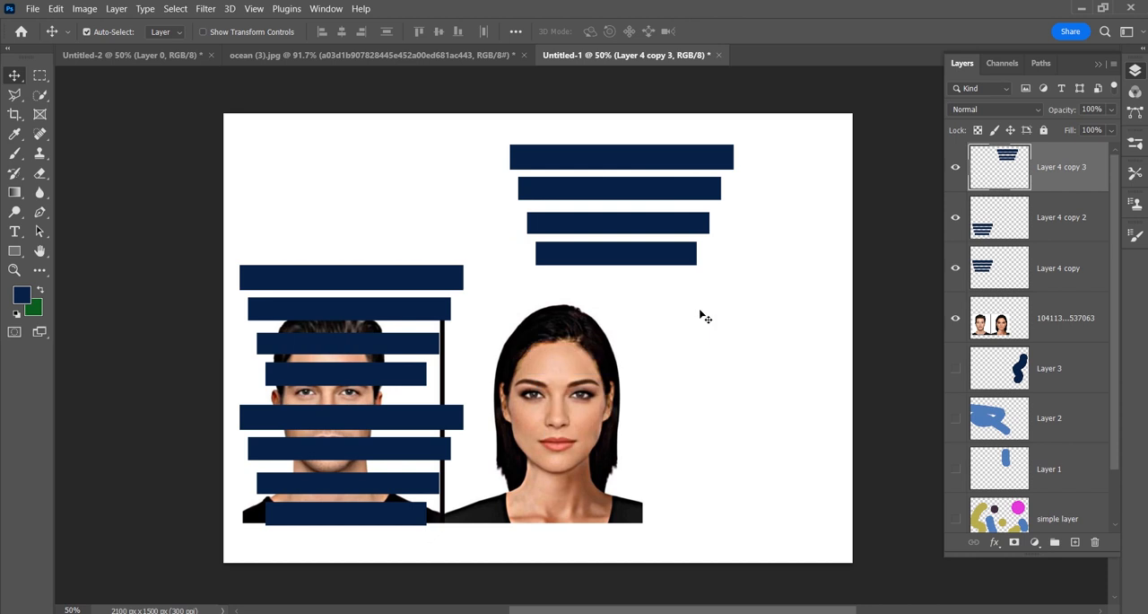
Step: Delete Layer 4 copy and select Layer 4 copy 2
click(1057, 265)
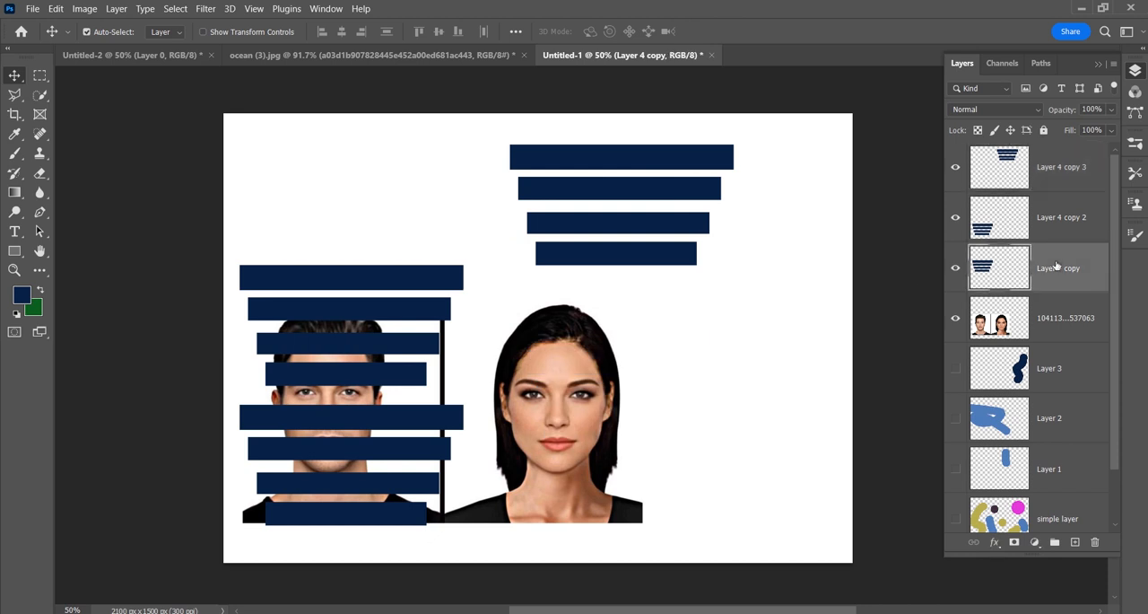
key(Delete)
click(1074, 235)
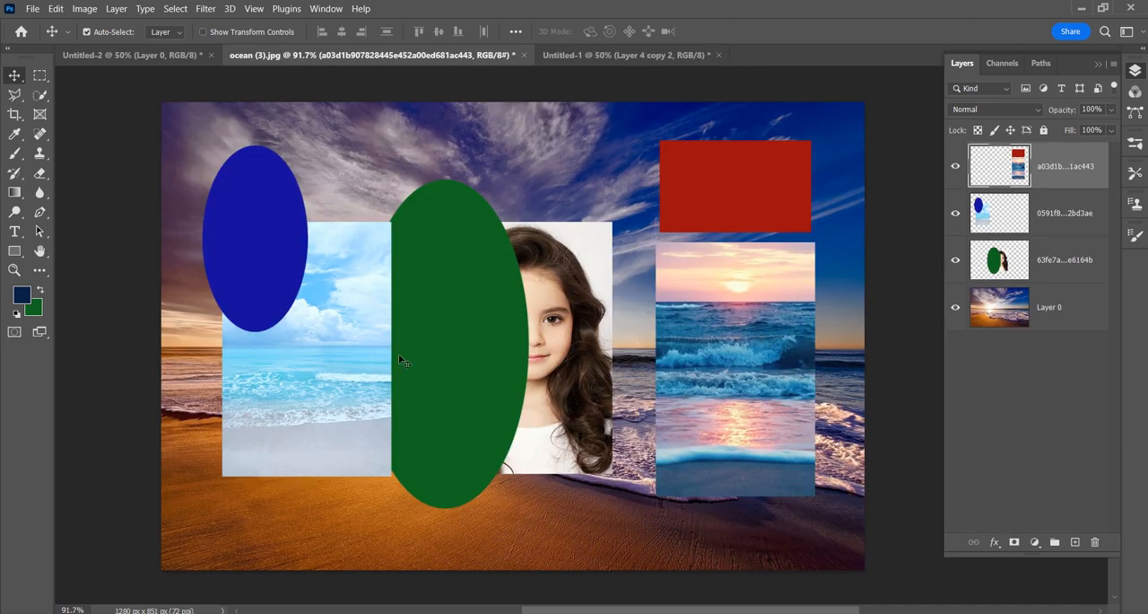
Step: In the ocean (3).jpg document, check the top layer's content by toggling its visibility and rename the layer as "new layer"
click(955, 166)
click(956, 166)
double_click(1066, 167)
text(new layer)
key(Return)
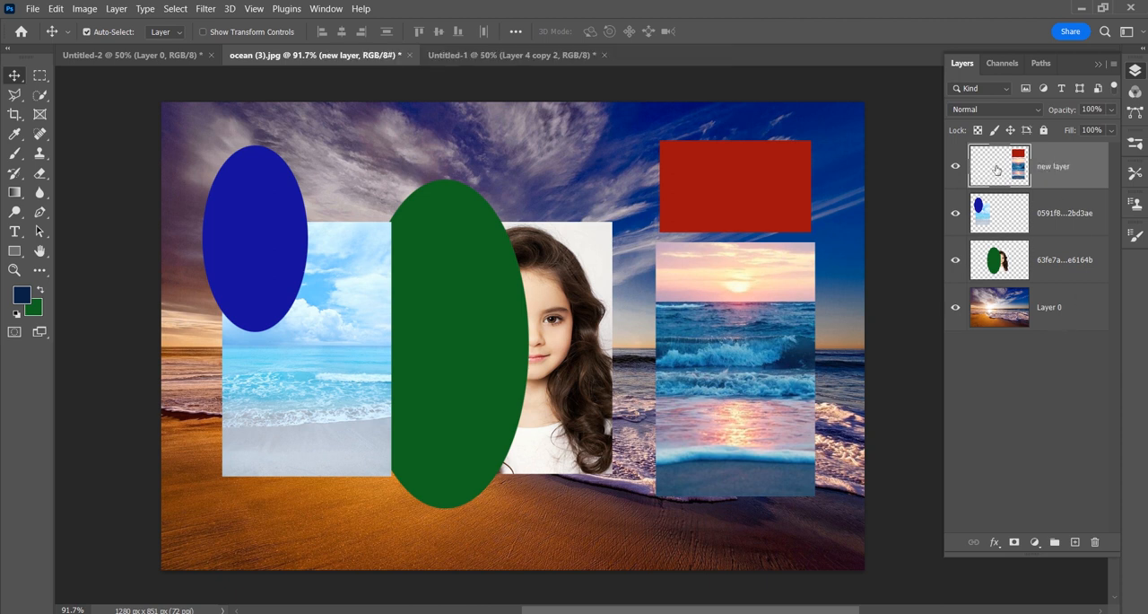
Step: Look through the commands available for new layer and toggle its visibility off and back on
right_click(1045, 174)
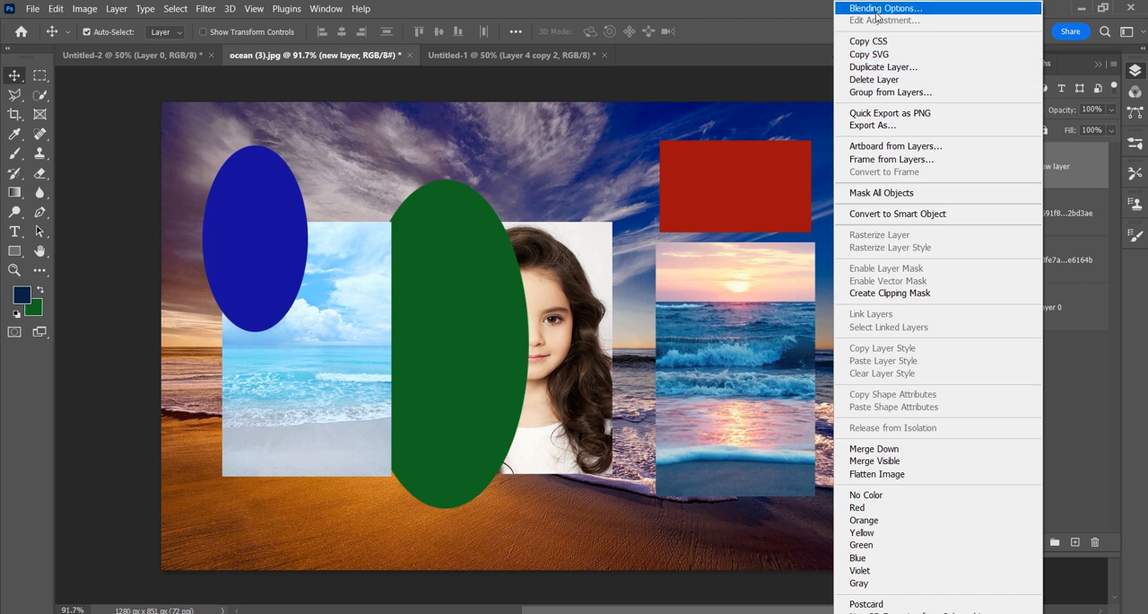
click(1082, 366)
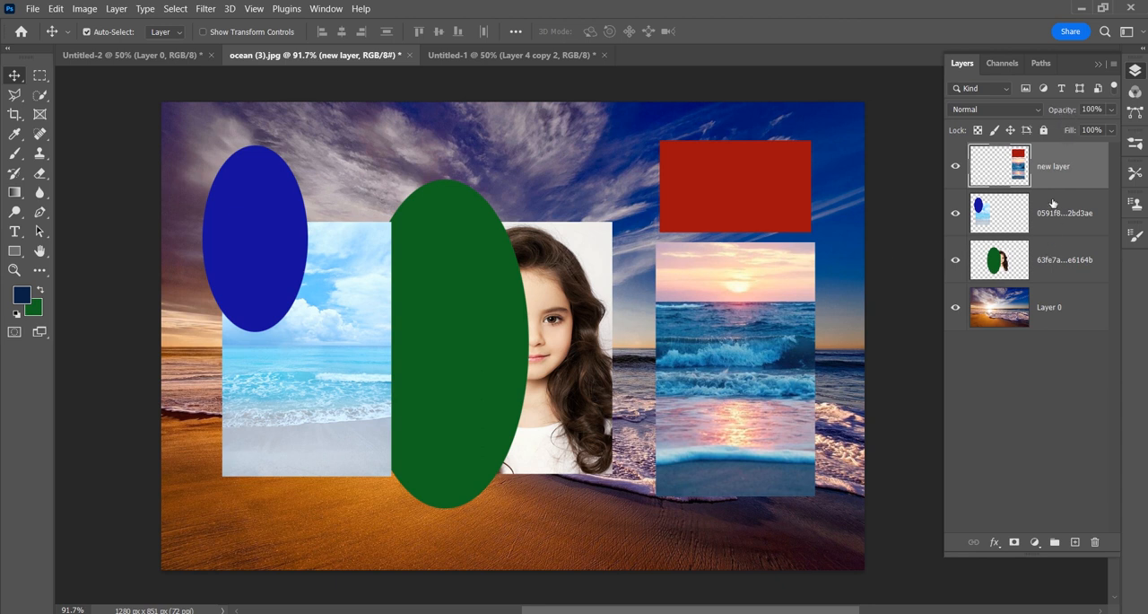
click(956, 165)
click(955, 166)
Step: Try reduced fill and opacity values on new layer, including 63% fill, and restore both to 100%
mouse_move(1060, 112)
mouse_down()
mouse_move(1023, 112)
mouse_move(1110, 112)
mouse_move(1053, 129)
mouse_up()
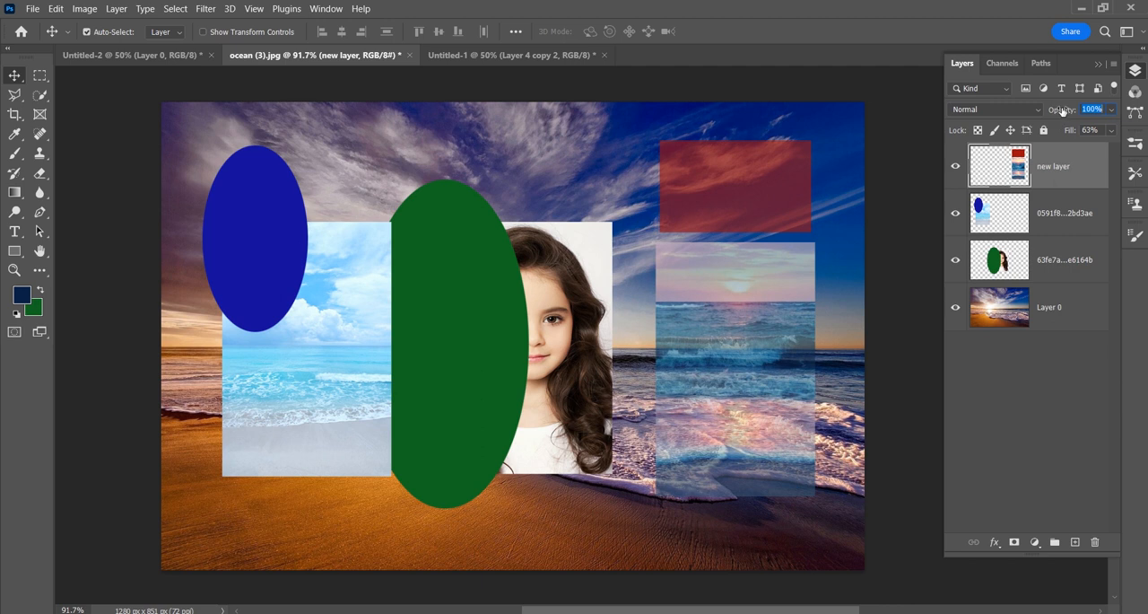
click(1065, 131)
drag(1064, 131, 1110, 130)
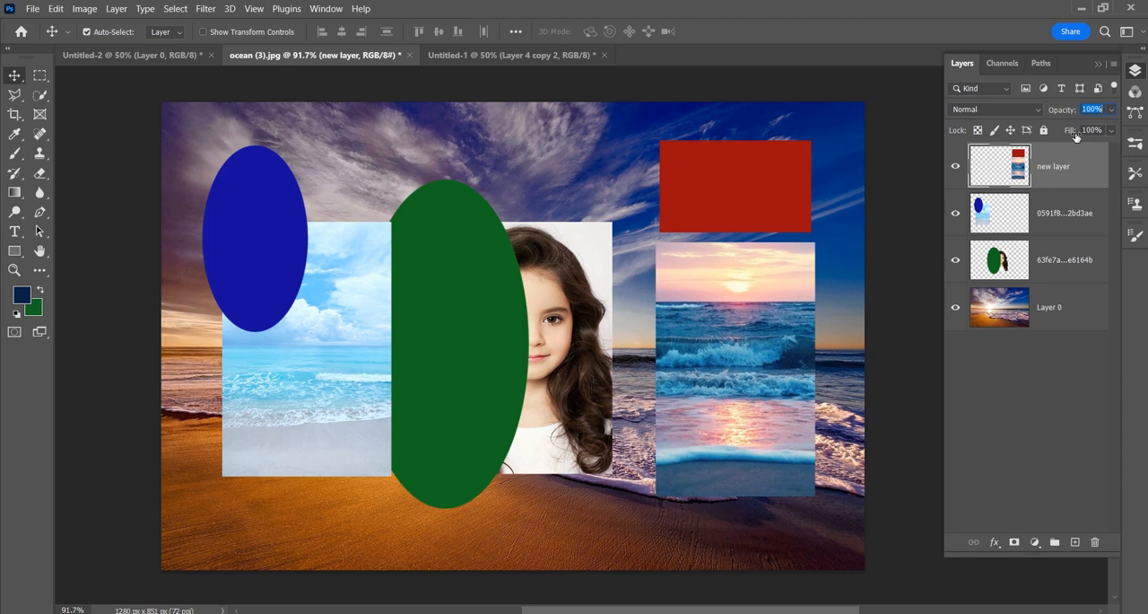
drag(1076, 136, 1010, 142)
text(100)
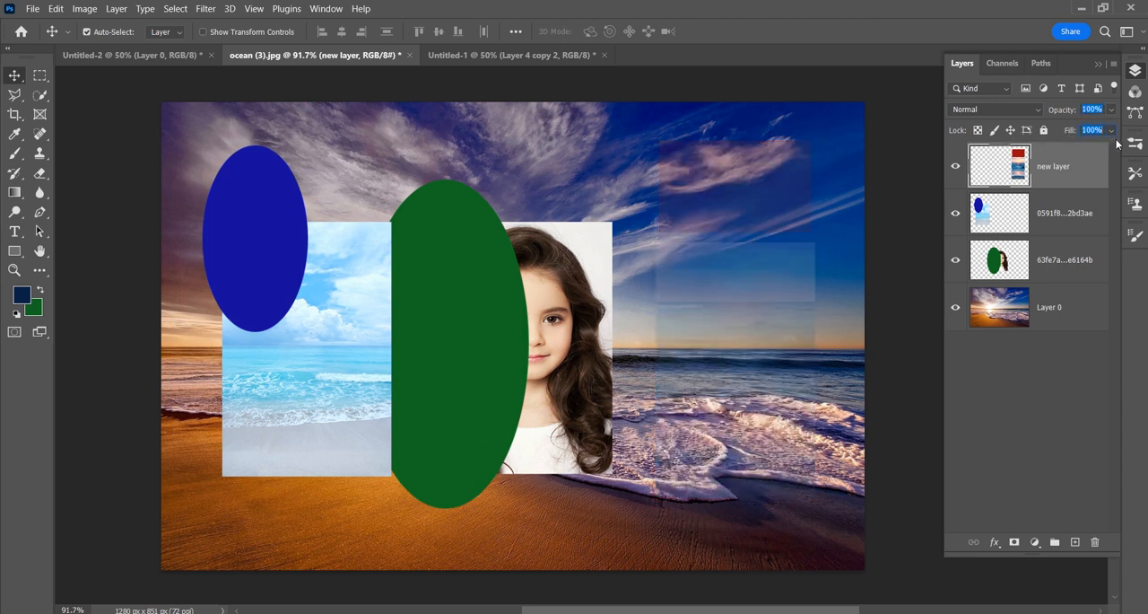
key(Tab)
drag(1067, 114, 985, 118)
drag(1123, 112, 1126, 110)
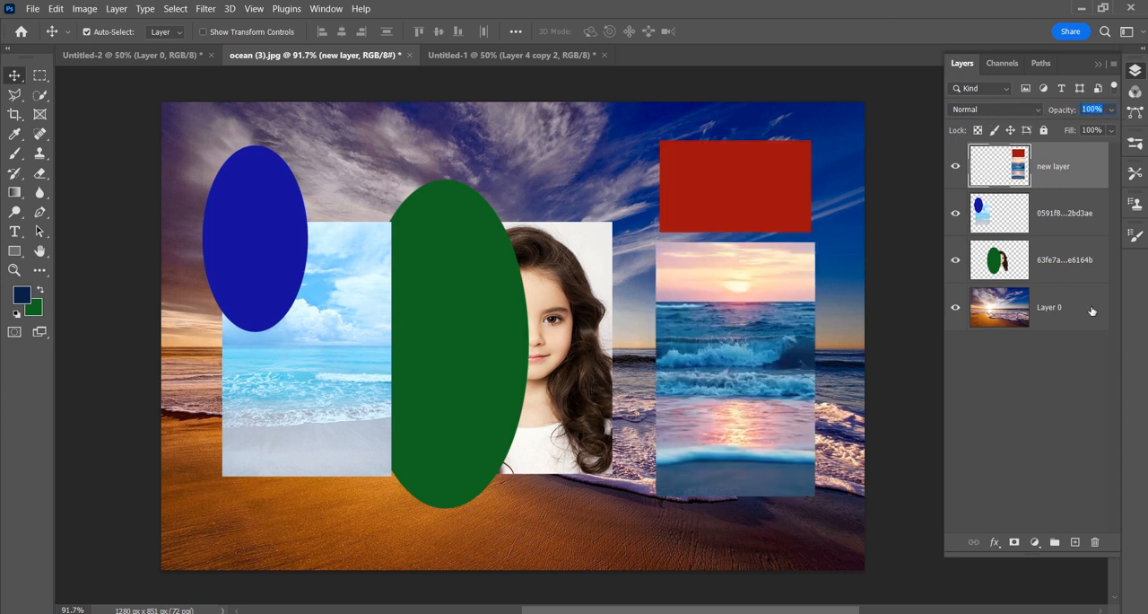
Step: Preview blending modes such as Multiply on new layer and keep it set to Normal
click(992, 109)
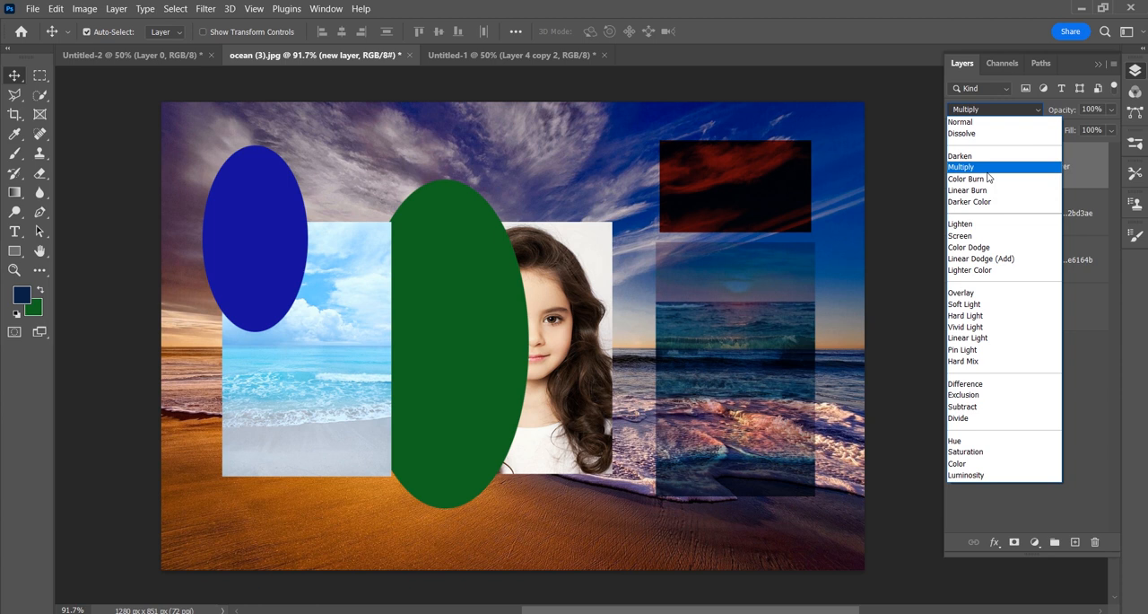
click(960, 122)
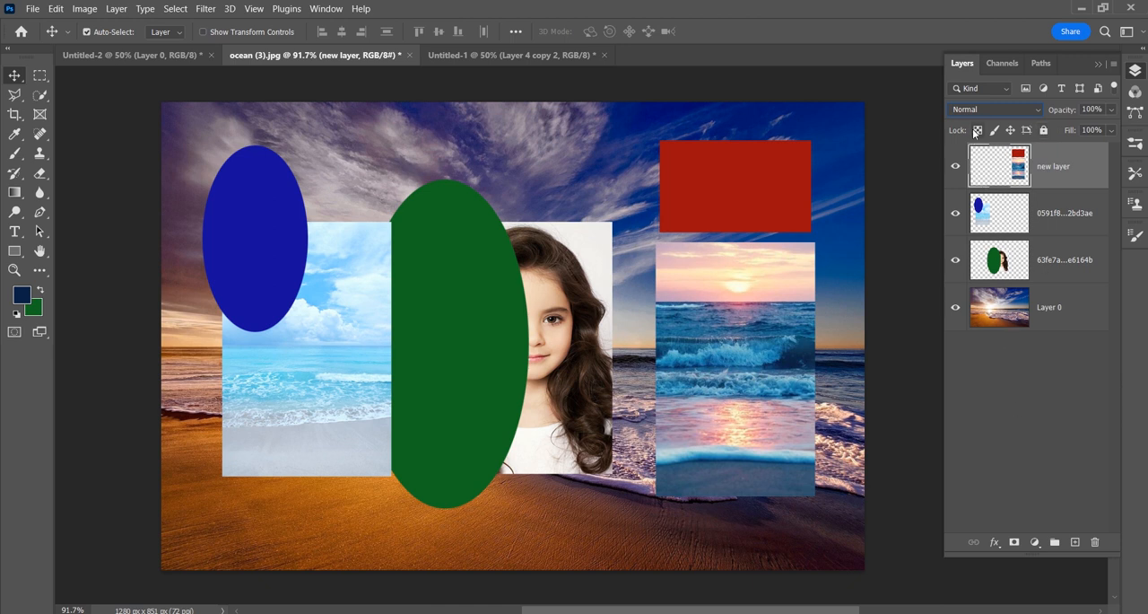
Step: With the three upper layers hidden, lock Layer 0's transparent pixels and shift its photo right to expose a transparent strip
drag(955, 166, 953, 258)
click(1041, 306)
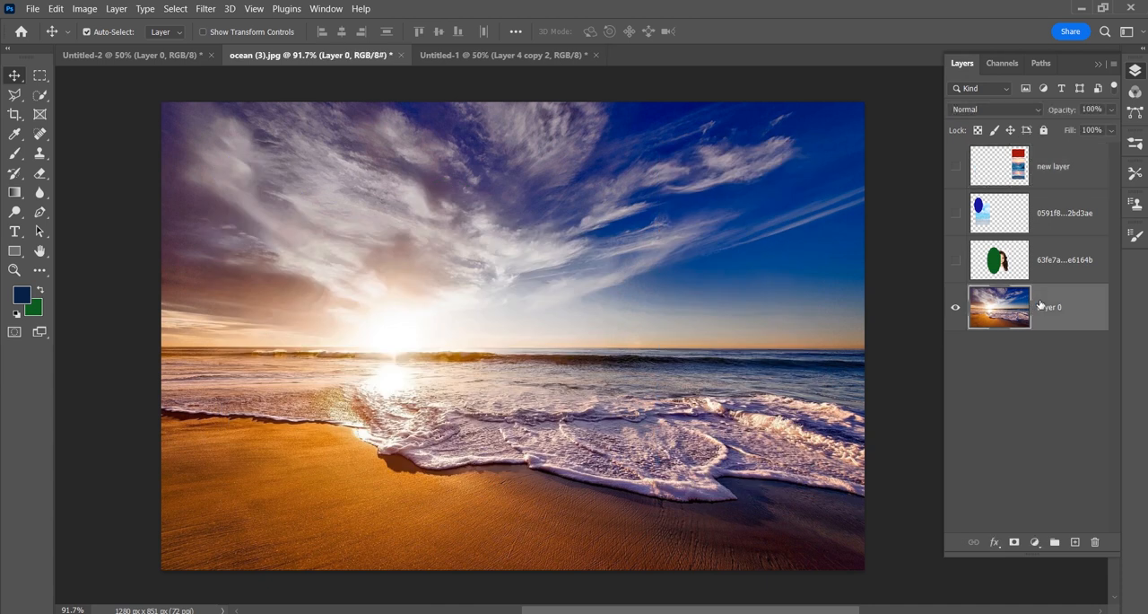
click(979, 131)
drag(281, 221, 465, 215)
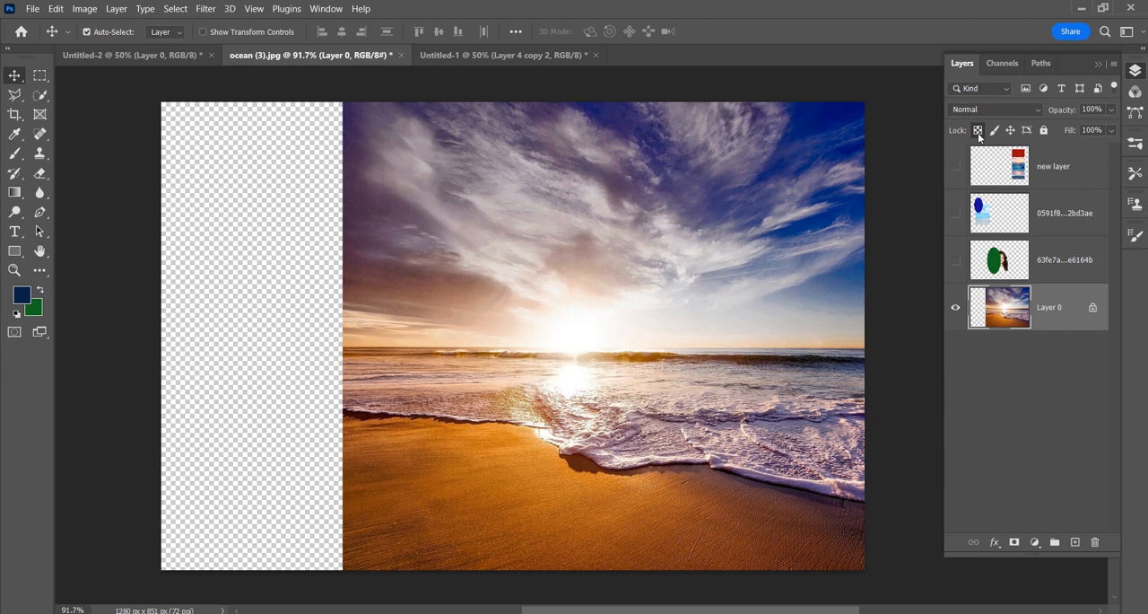
Step: Paint a dark blue stroke with the 288 px brush from the sky to the photo's left edge on Layer 0
click(19, 156)
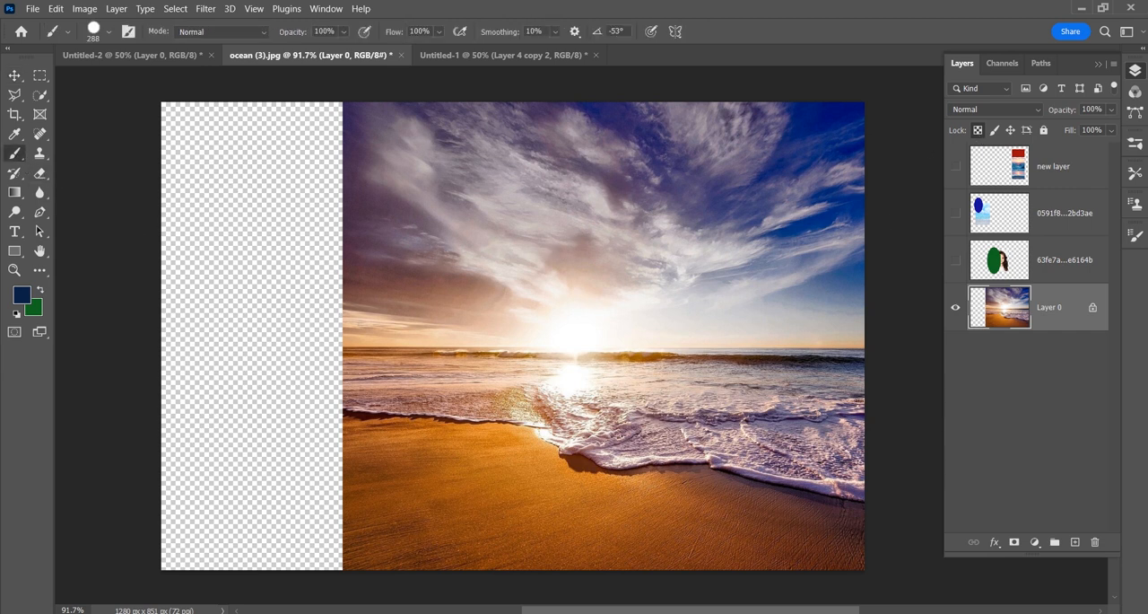
click(611, 204)
mouse_move(611, 204)
mouse_down()
mouse_move(547, 252)
mouse_move(373, 296)
mouse_up()
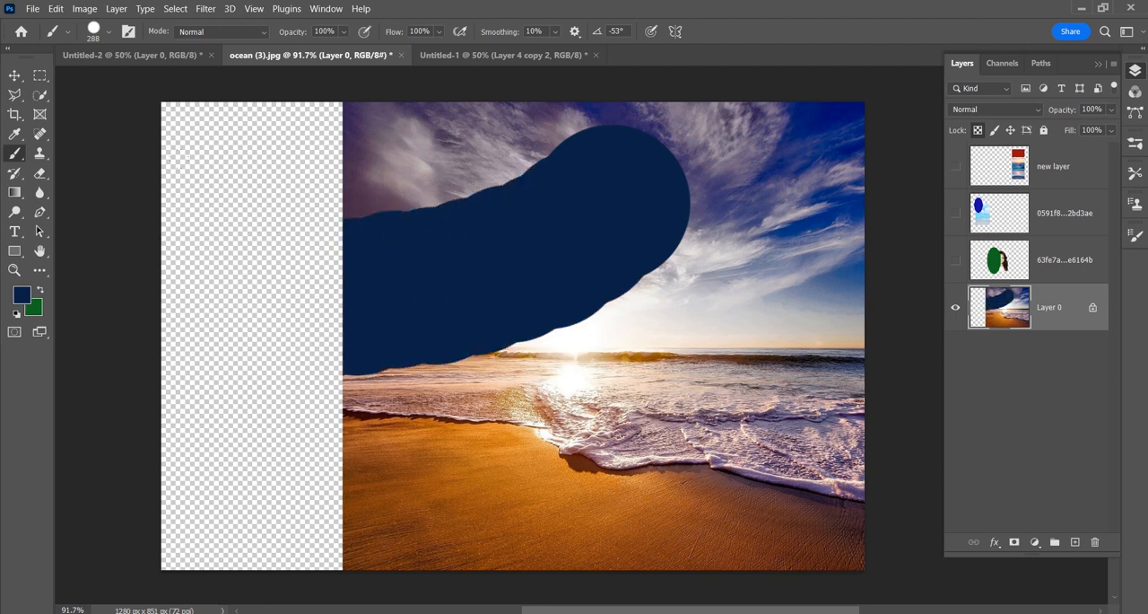
Step: Unlock Layer 0's transparent pixels, paint dark blue over the transparent strip, and undo those strokes
click(977, 131)
mouse_move(399, 511)
mouse_down()
mouse_move(282, 479)
mouse_move(205, 412)
mouse_move(218, 333)
mouse_move(269, 264)
mouse_up()
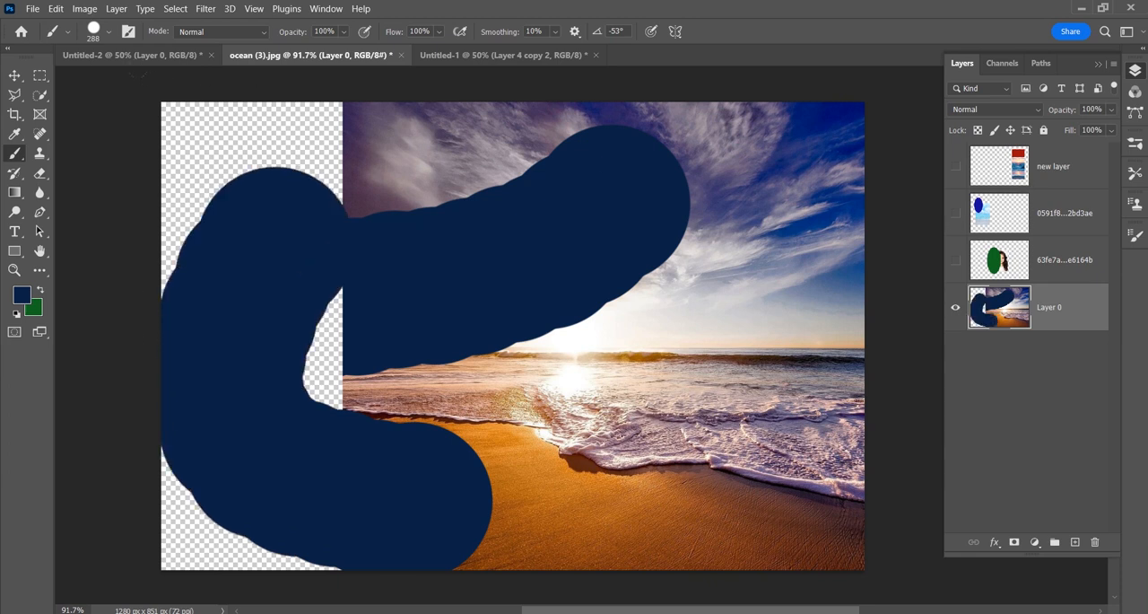
mouse_move(243, 207)
mouse_down()
mouse_move(233, 162)
mouse_move(255, 153)
mouse_move(257, 471)
mouse_move(323, 171)
mouse_up()
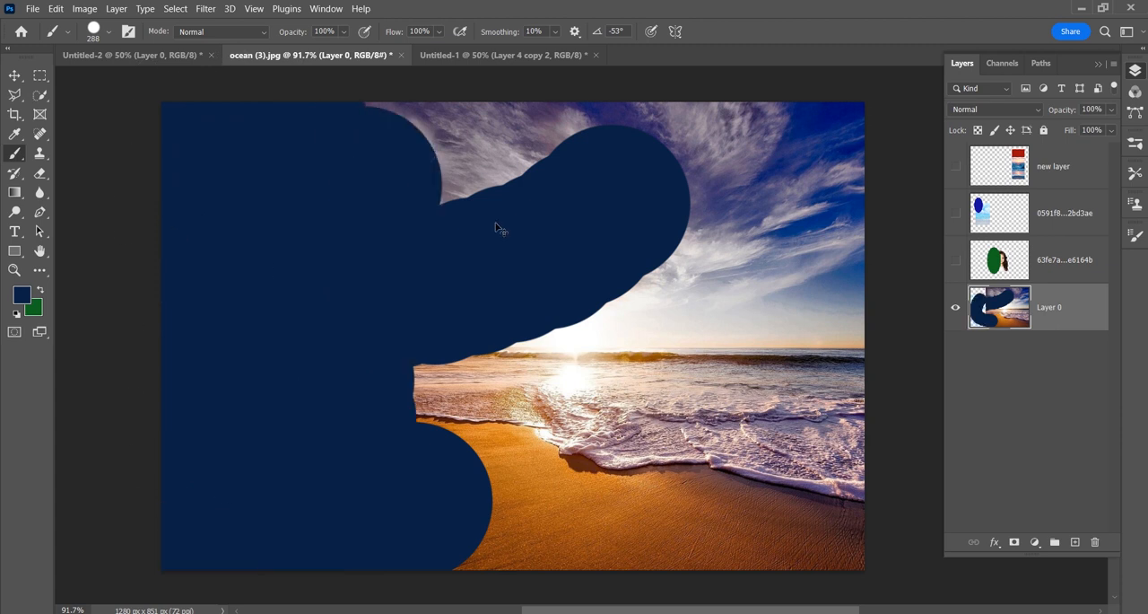
key(ctrl+z)
key(ctrl+z)
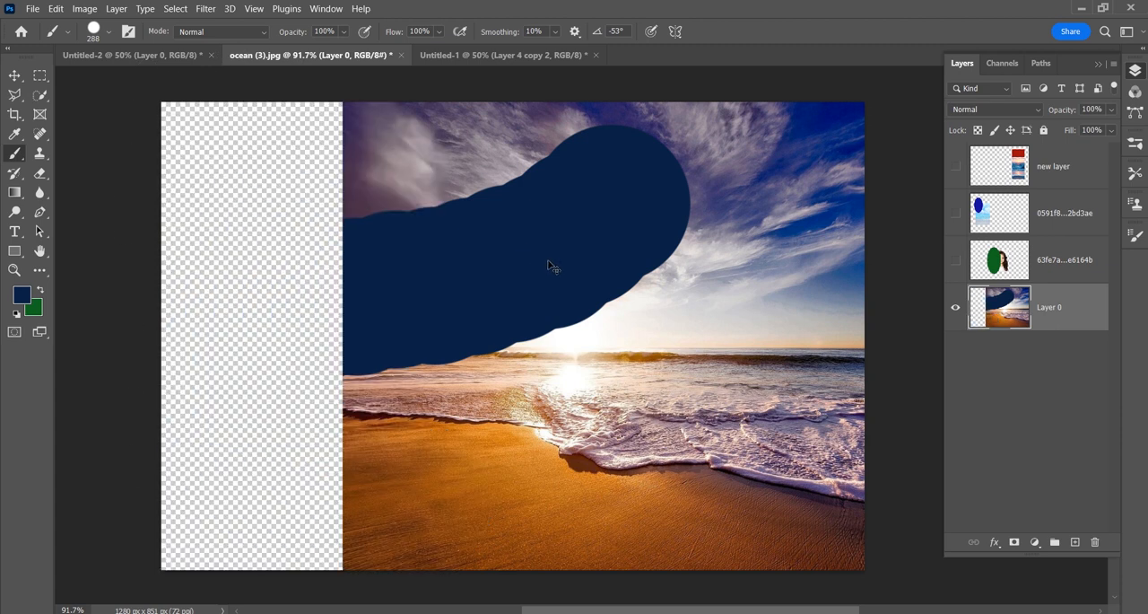
Step: Lock Layer 0's transparent pixels again, try painting across the transparent strip, and undo all the blue strokes
click(978, 131)
drag(345, 296, 123, 157)
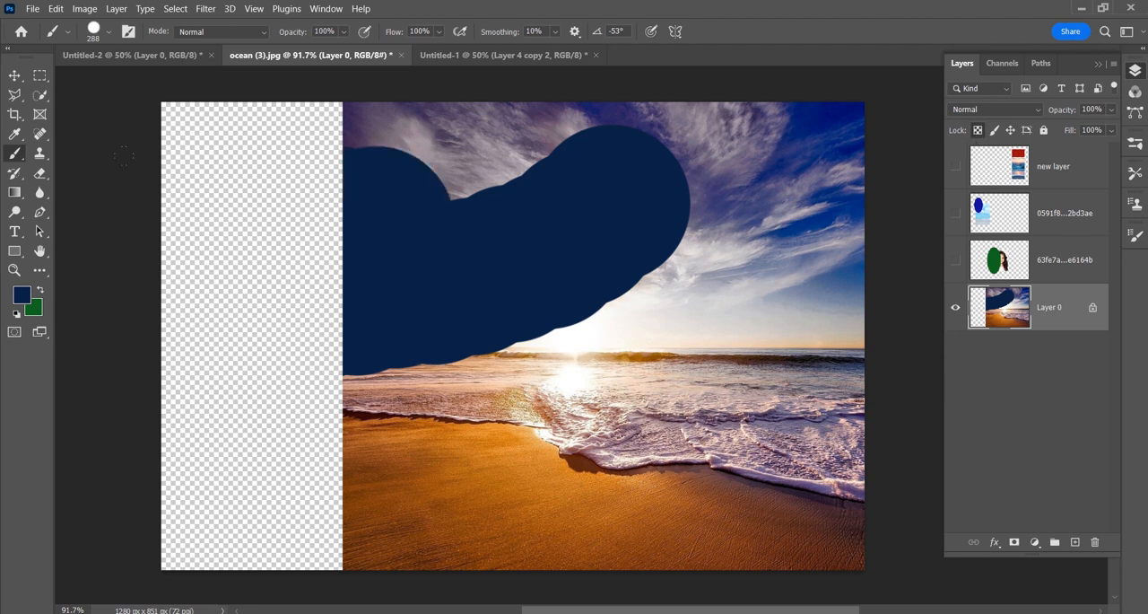
key(ctrl+z)
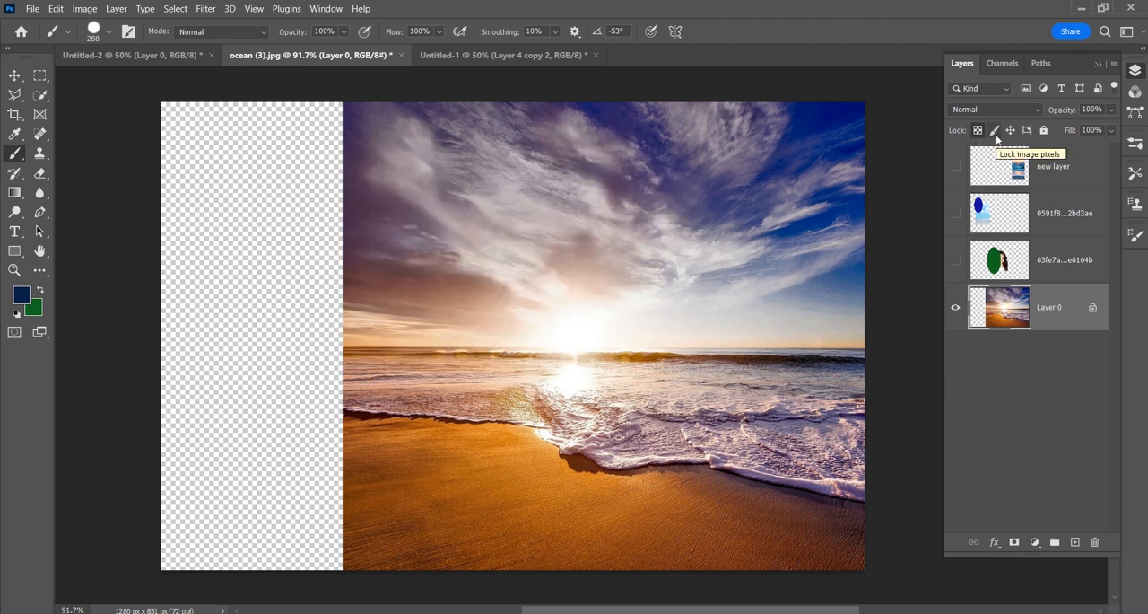
Step: Lock only Layer 0's image pixels and move the photo left and slightly down with the Move tool
click(995, 131)
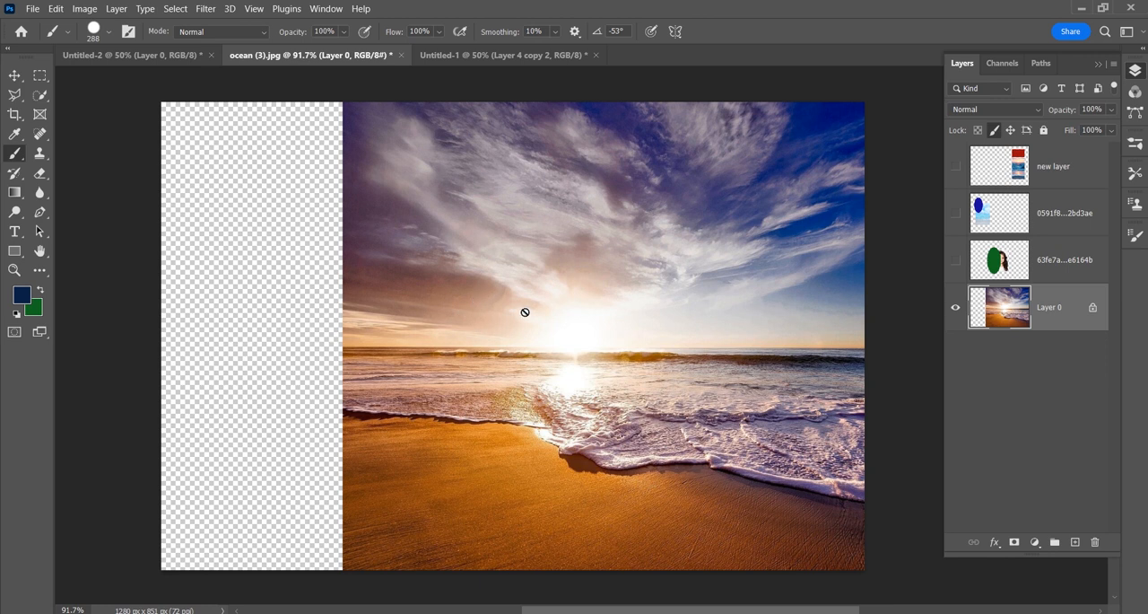
click(15, 75)
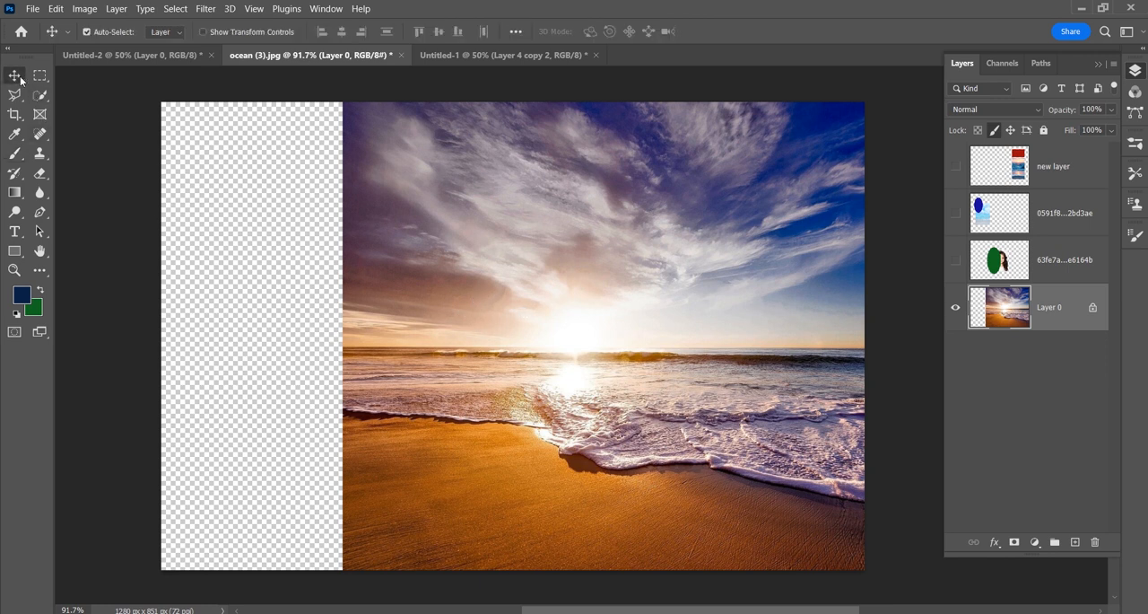
drag(355, 157, 278, 196)
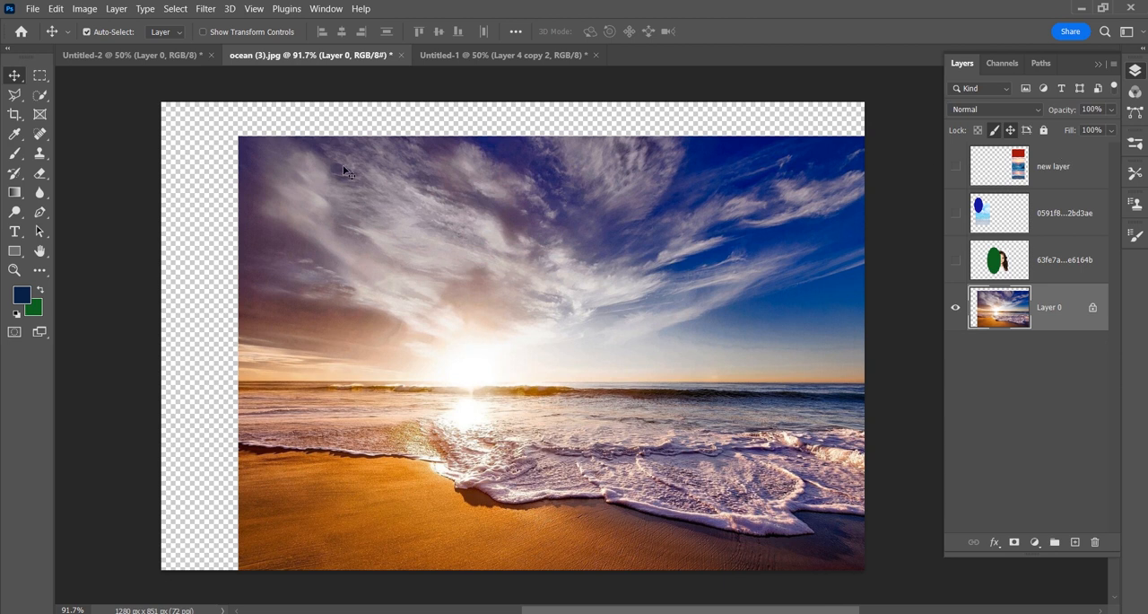
Step: Lock Layer 0's position as well, try to move the photo, and reselect Layer 0
drag(332, 194, 339, 173)
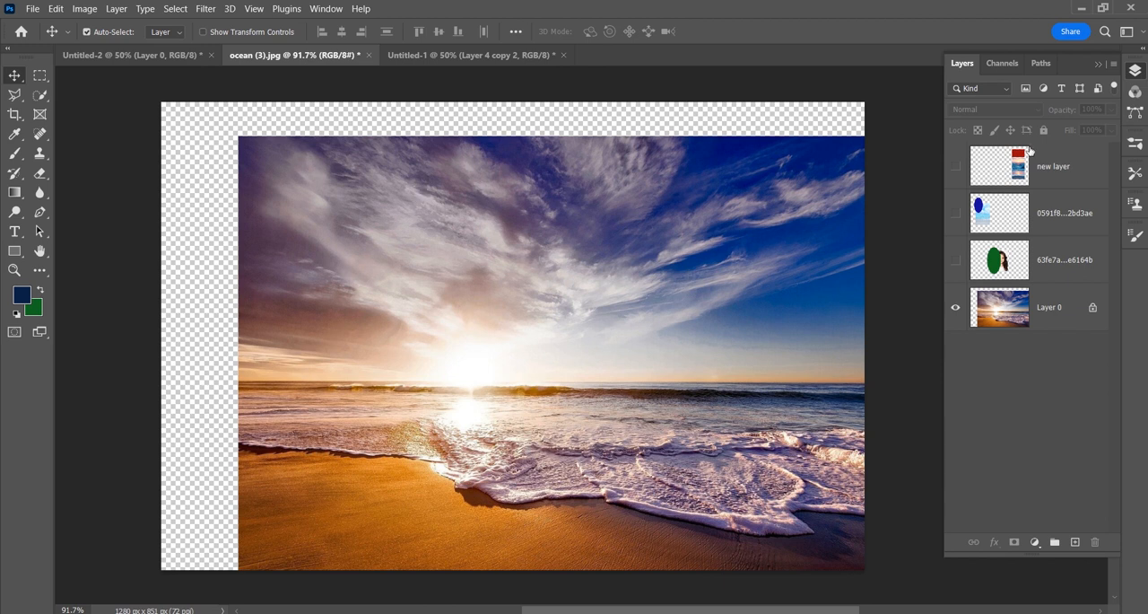
click(1063, 310)
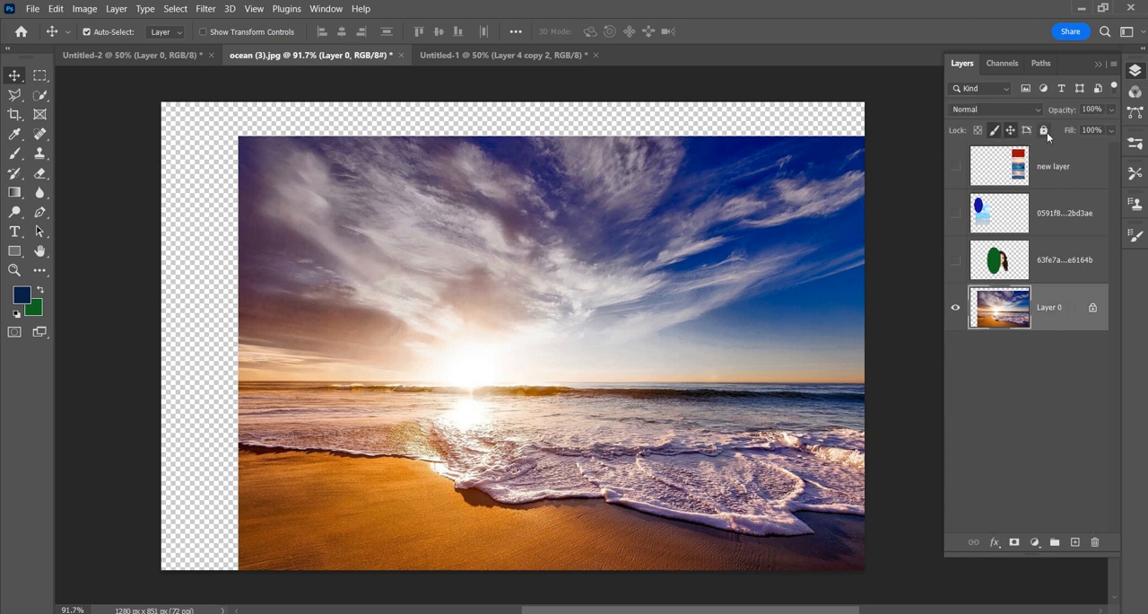
Step: Lock Layer 0 completely, try to move the photo on the canvas, and try to delete the layer
click(1045, 131)
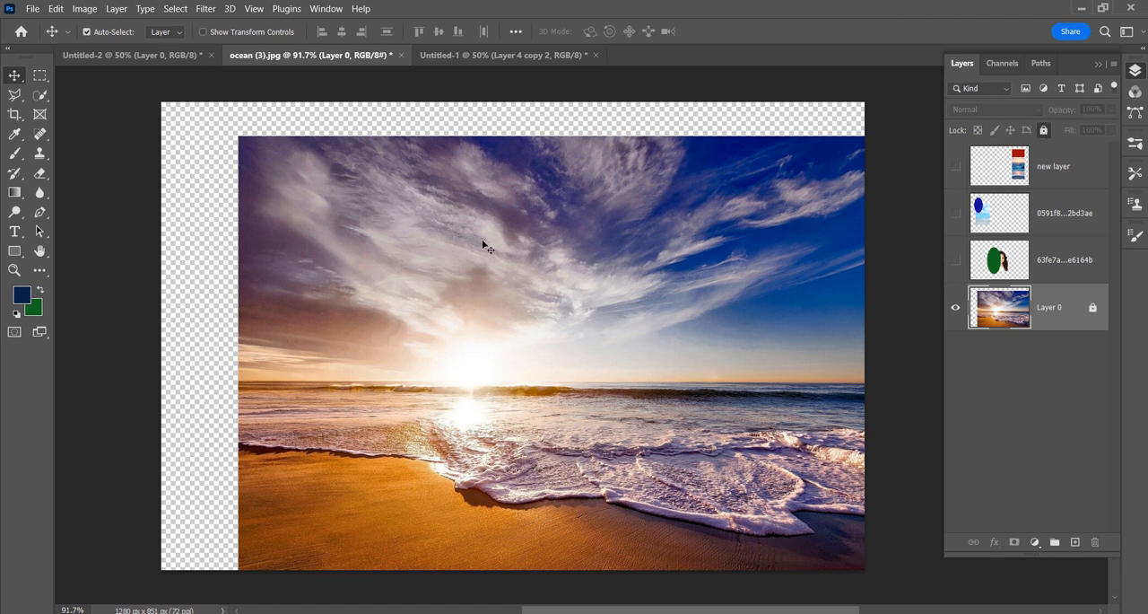
mouse_move(482, 245)
mouse_down()
mouse_move(355, 220)
mouse_move(350, 184)
mouse_move(491, 248)
mouse_up()
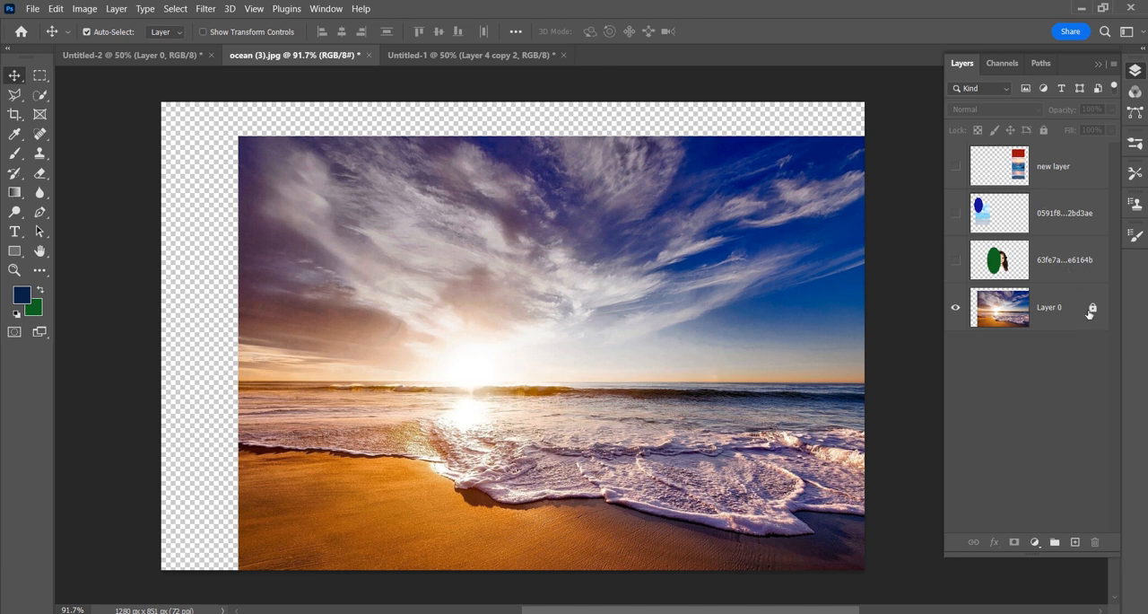
drag(1090, 308, 1094, 542)
Step: Undo the recent moves and all locks applied to Layer 0
key(ctrl+z)
key(ctrl+z)
key(ctrl+z)
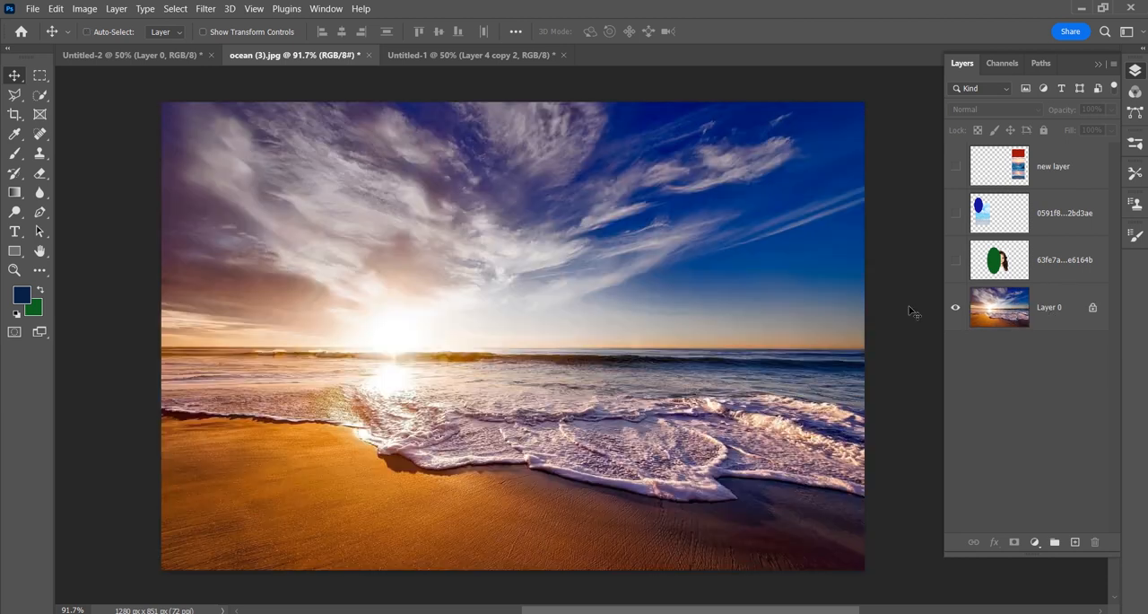
key(ctrl+z)
Step: Show the 63fe7a…e6164b layer with the green ellipse and girl's portrait, and delete it
click(1055, 274)
click(957, 260)
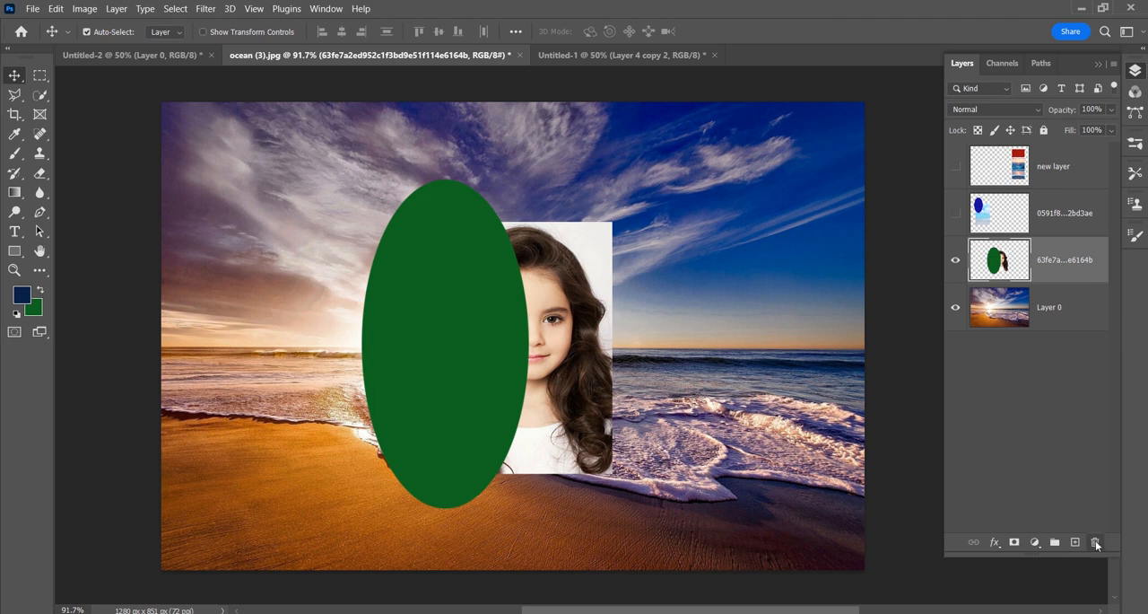
click(1094, 542)
click(558, 255)
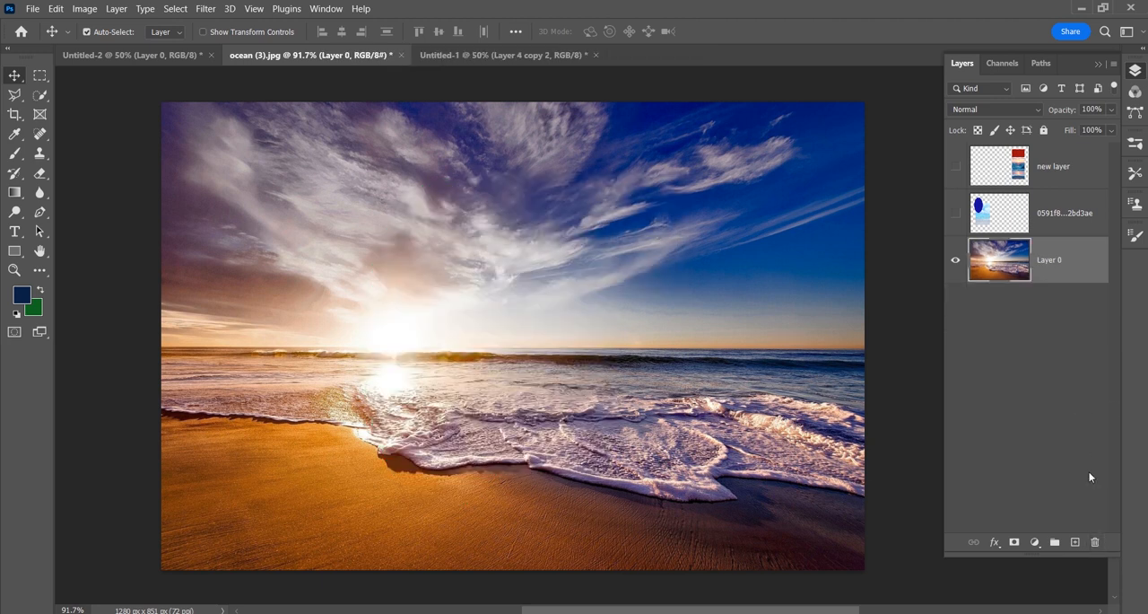
Step: Create an empty layer above Layer 0 and delete it again
click(1075, 543)
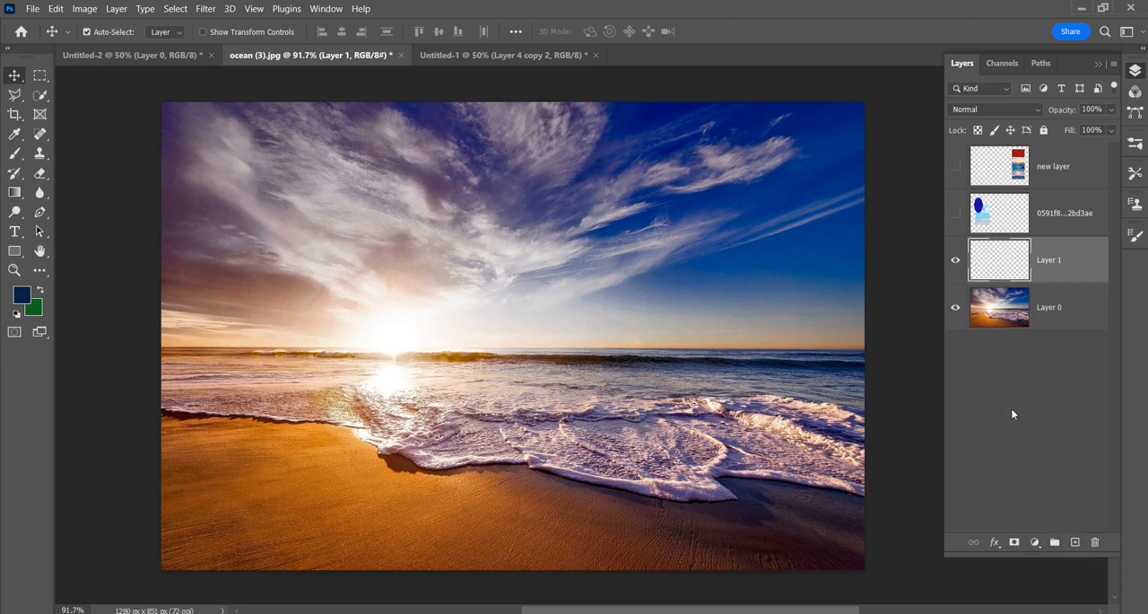
drag(1038, 274, 1095, 542)
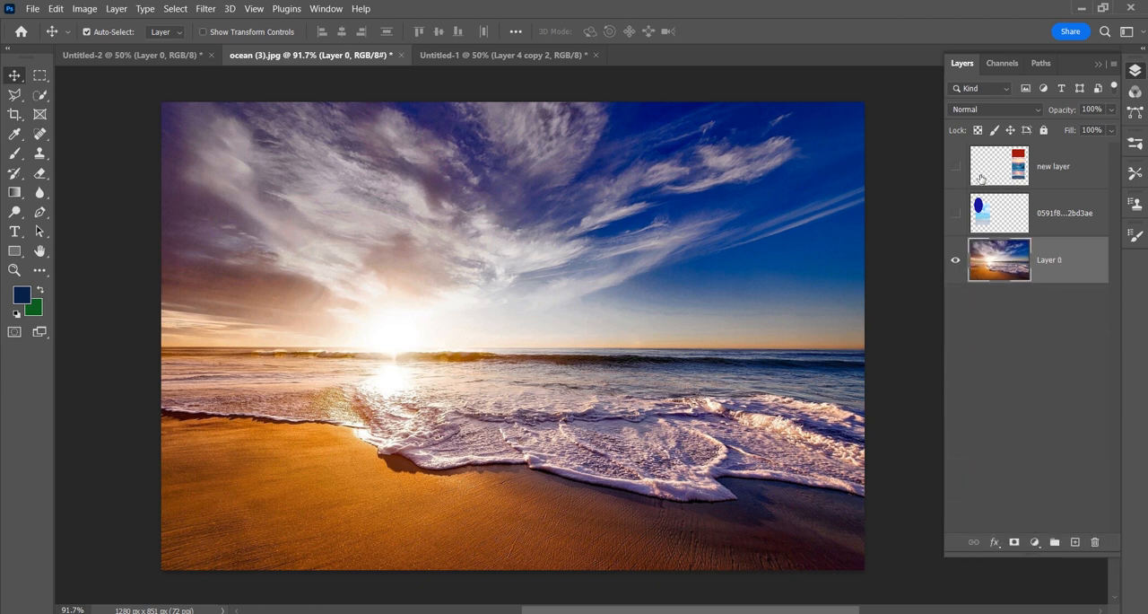
Step: Show the hidden new layer and 0591f8…2bd3ae layers and put both of them in one group
click(956, 166)
click(955, 213)
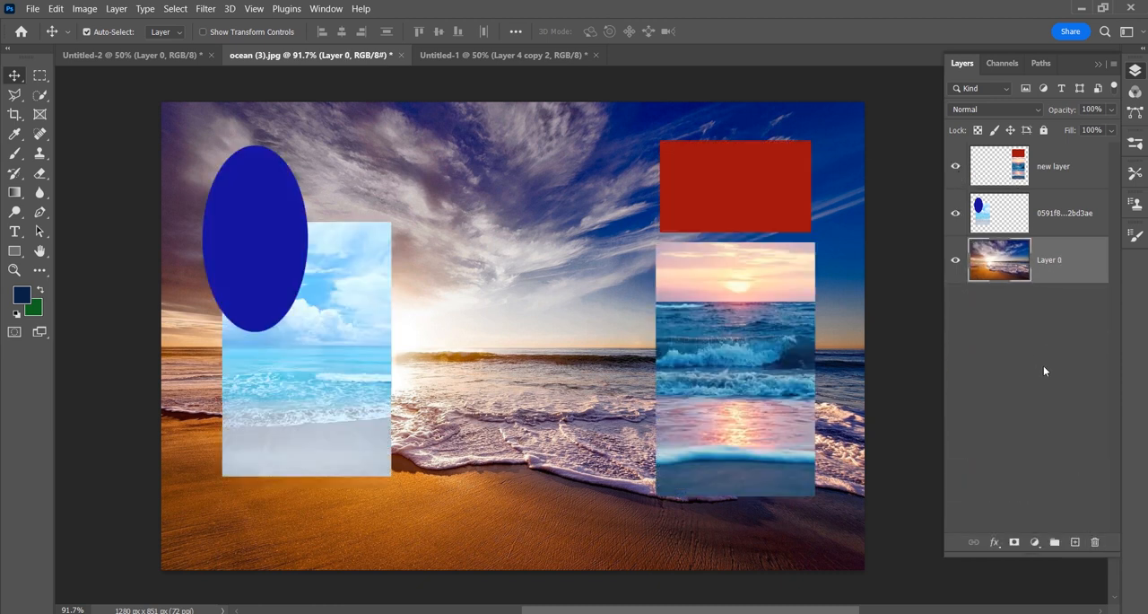
click(1038, 172)
click(1059, 219)
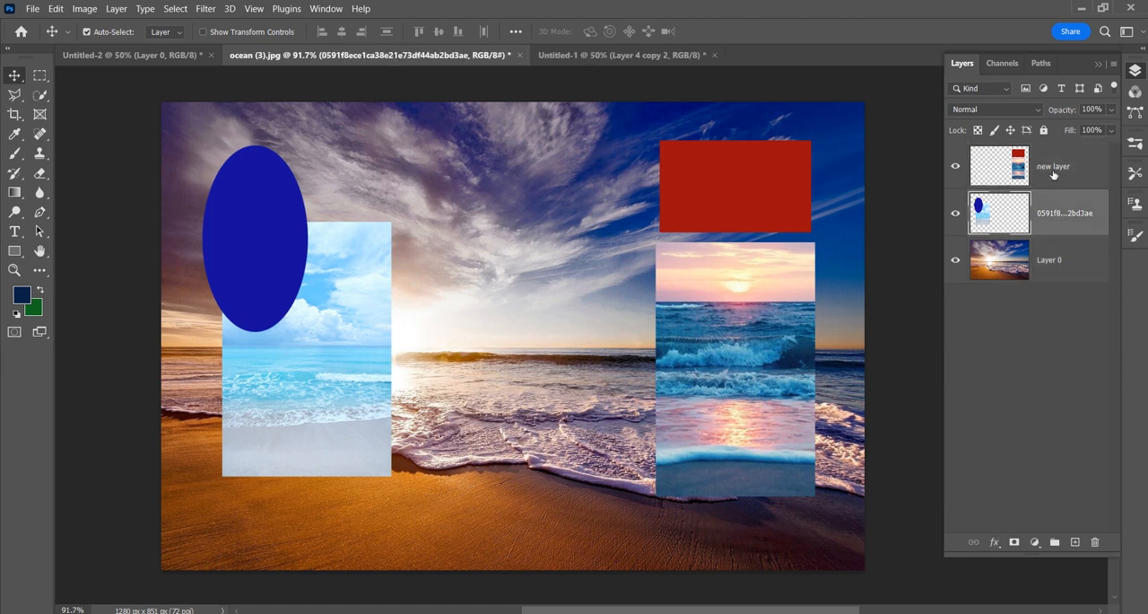
click(1054, 174)
click(1055, 221)
click(1051, 172)
click(1055, 221)
click(1056, 169)
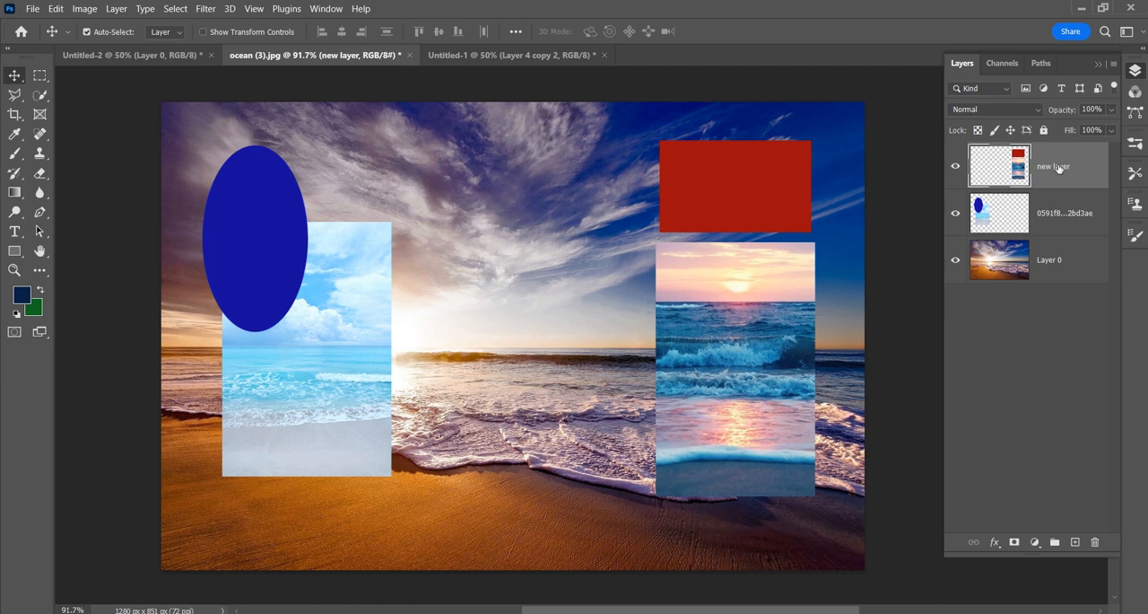
shift+click(1074, 224)
click(1056, 542)
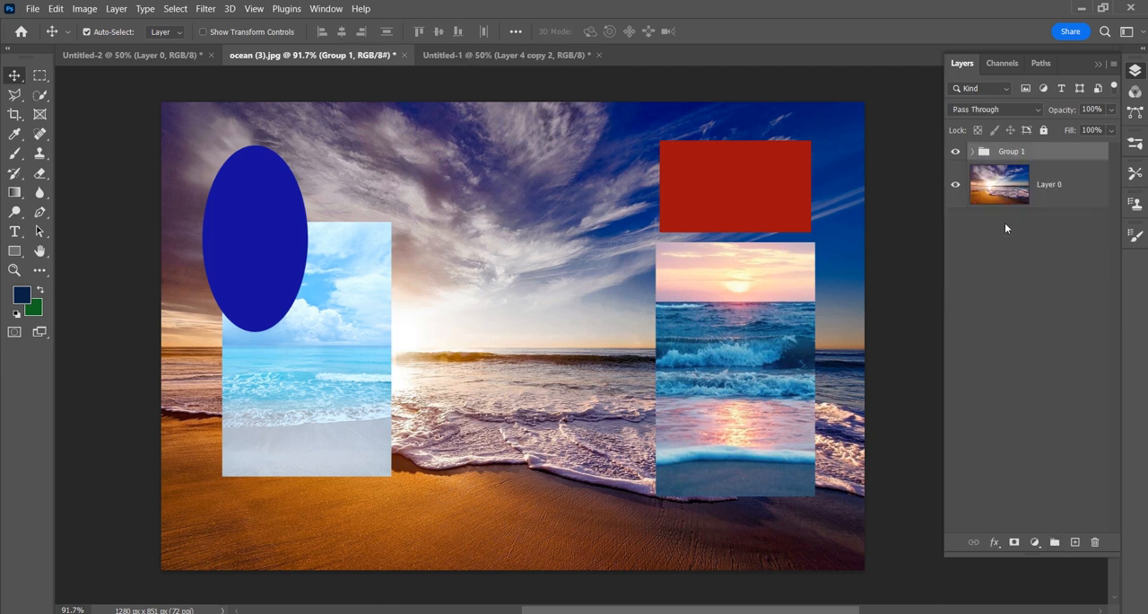
Step: Rename the group as new group and deselect it
double_click(1012, 152)
text(new o)
text(ro)
key(Return)
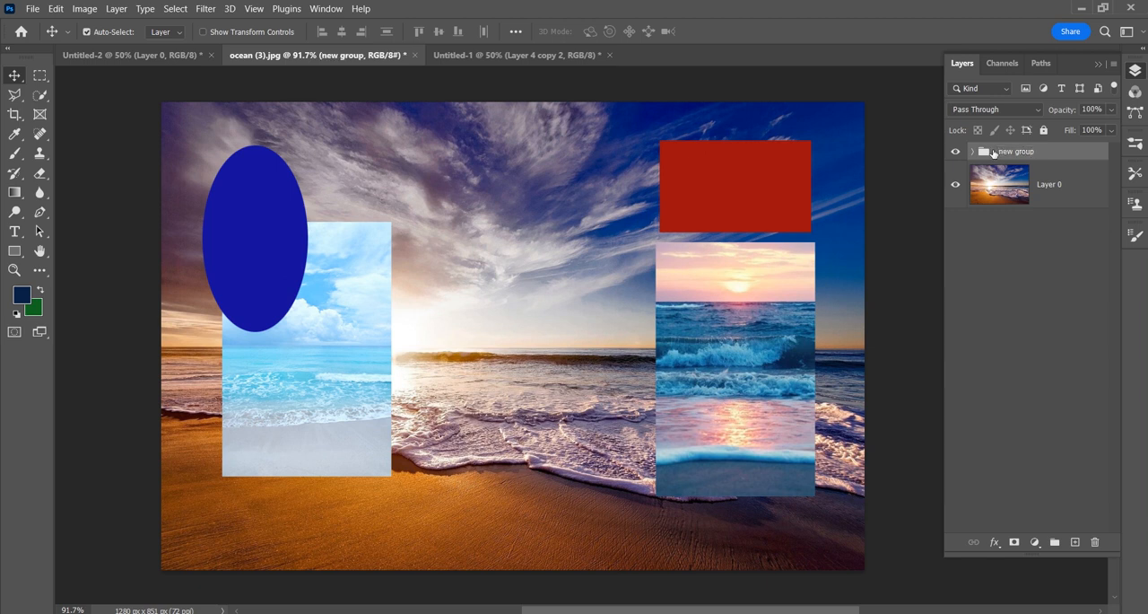
click(1015, 266)
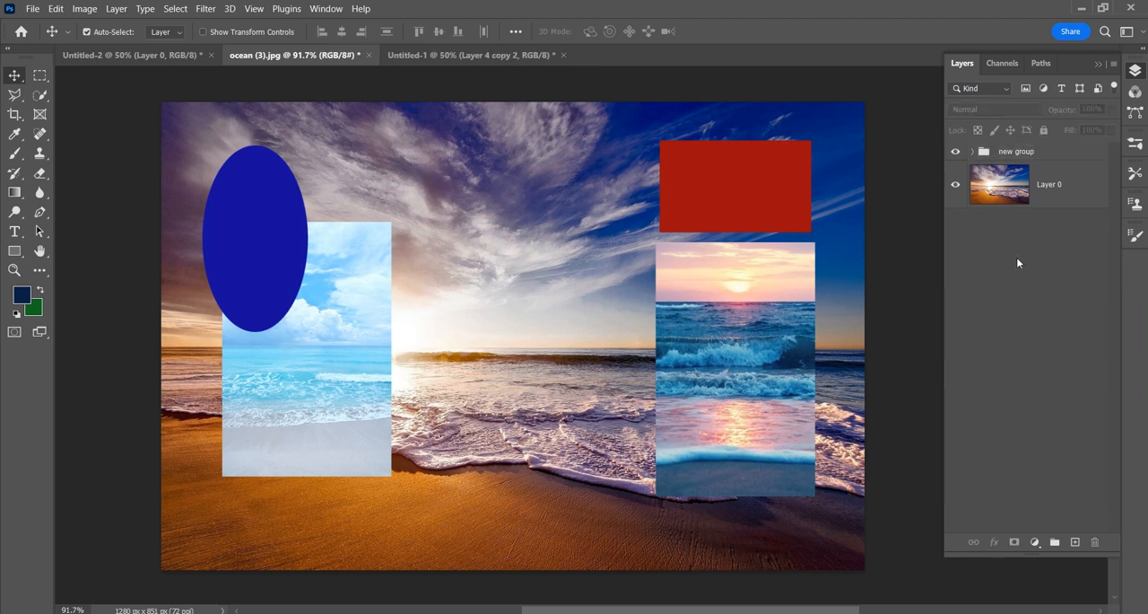
Step: With Auto-Select on, move the red rectangle's layer left and the blue ellipse's layer right and down separately
click(1018, 158)
drag(734, 210, 628, 210)
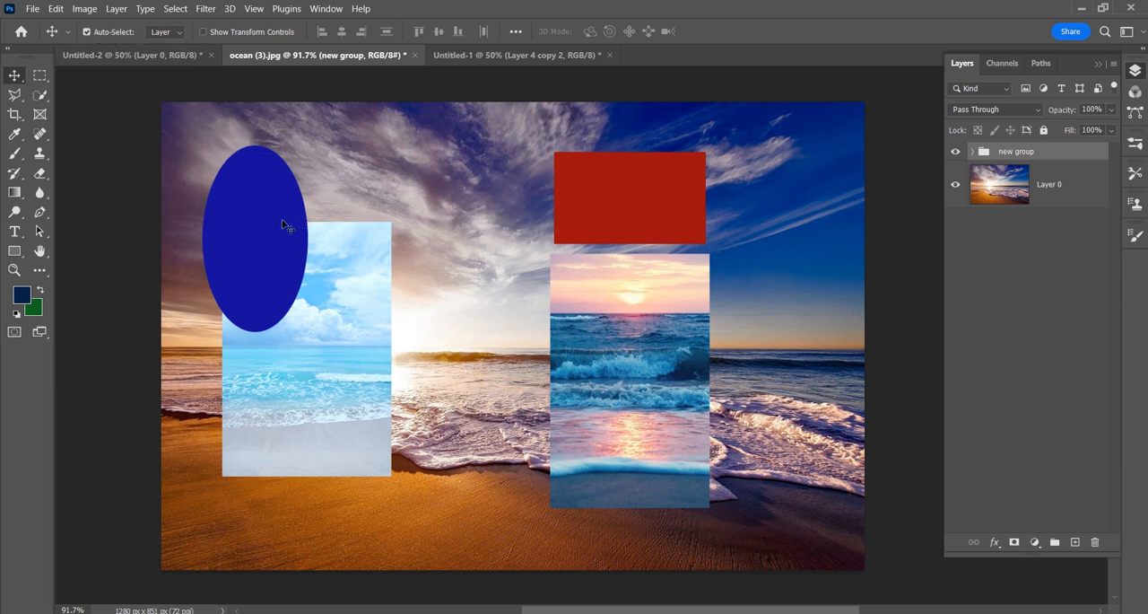
drag(290, 225, 321, 294)
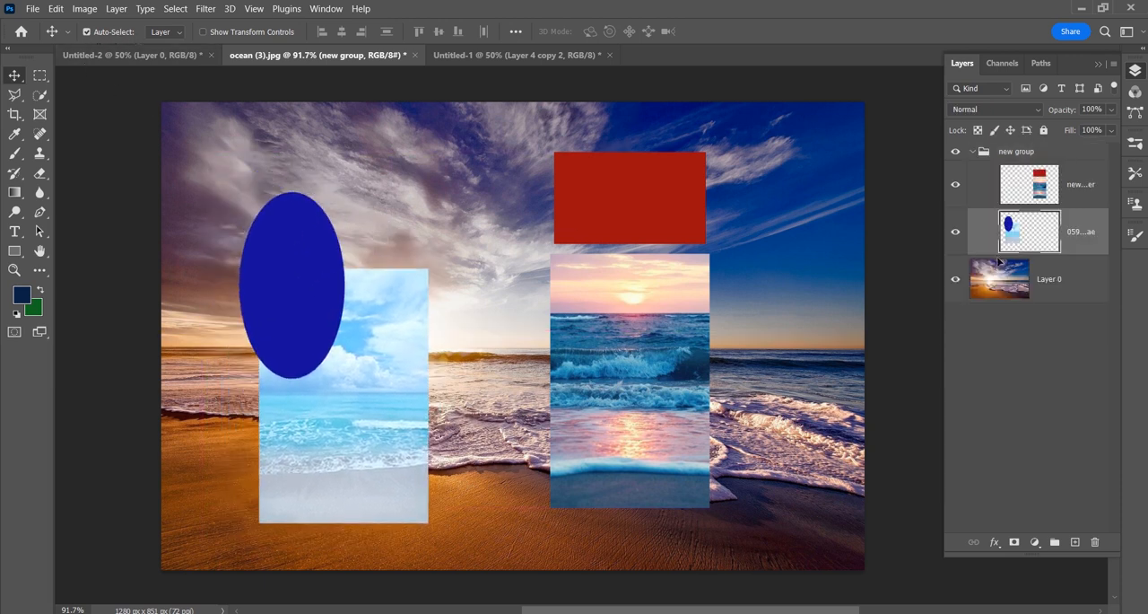
Step: Turn off Auto-Select, select new group, and move all of its contents together across the photo
click(87, 31)
click(1014, 156)
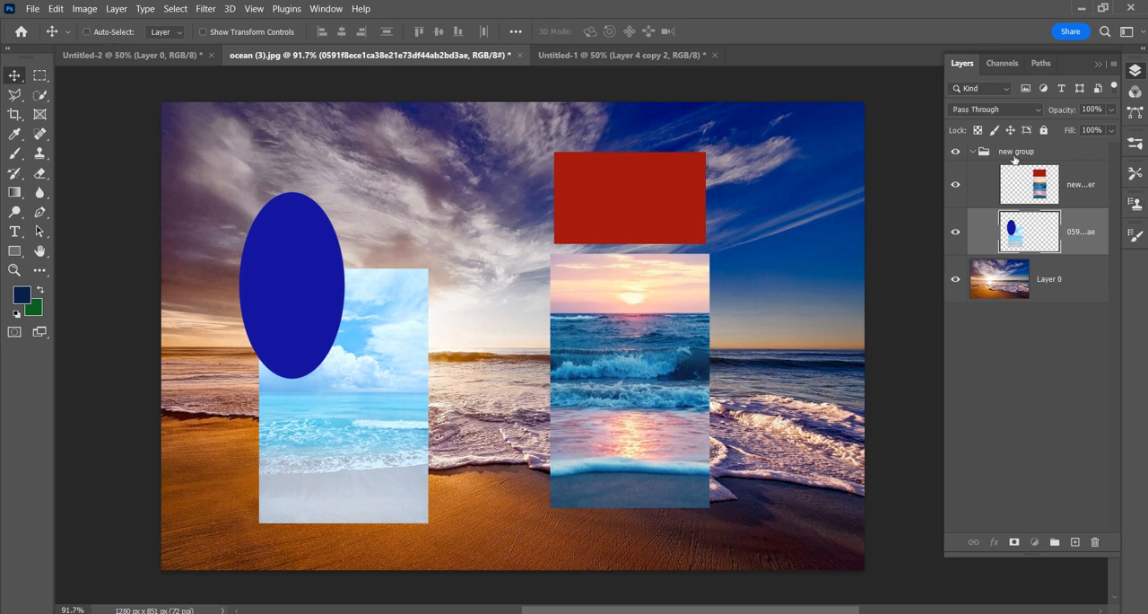
drag(675, 214, 616, 224)
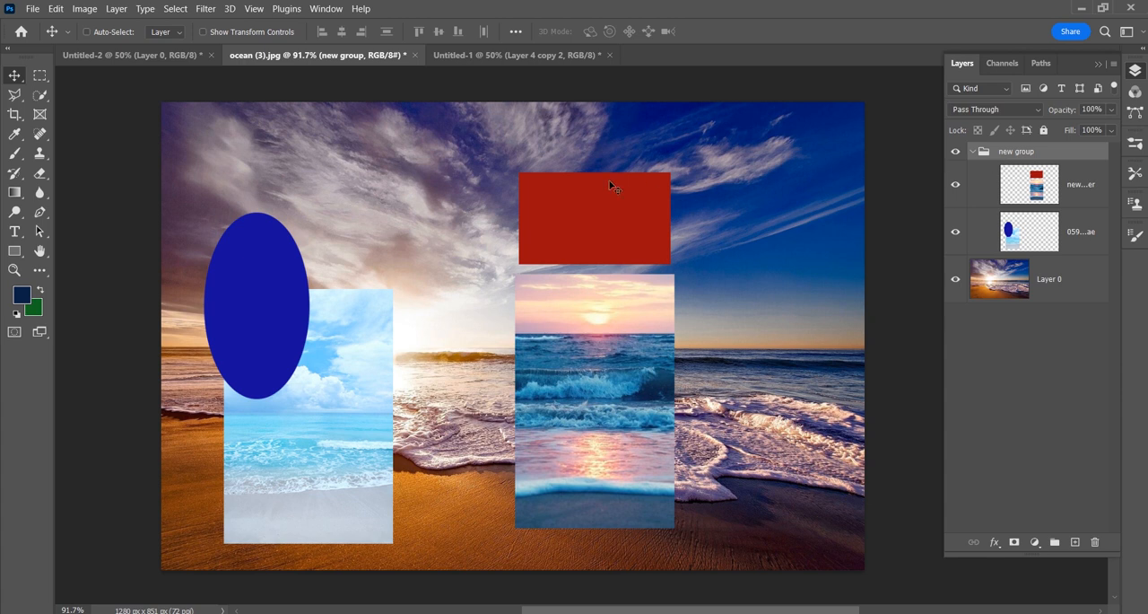
mouse_move(596, 190)
mouse_down()
mouse_move(619, 198)
mouse_move(606, 207)
mouse_up()
Step: Turn Auto-Select back on and move only the red rectangle's layer about 67 px right and 40 px up
click(87, 33)
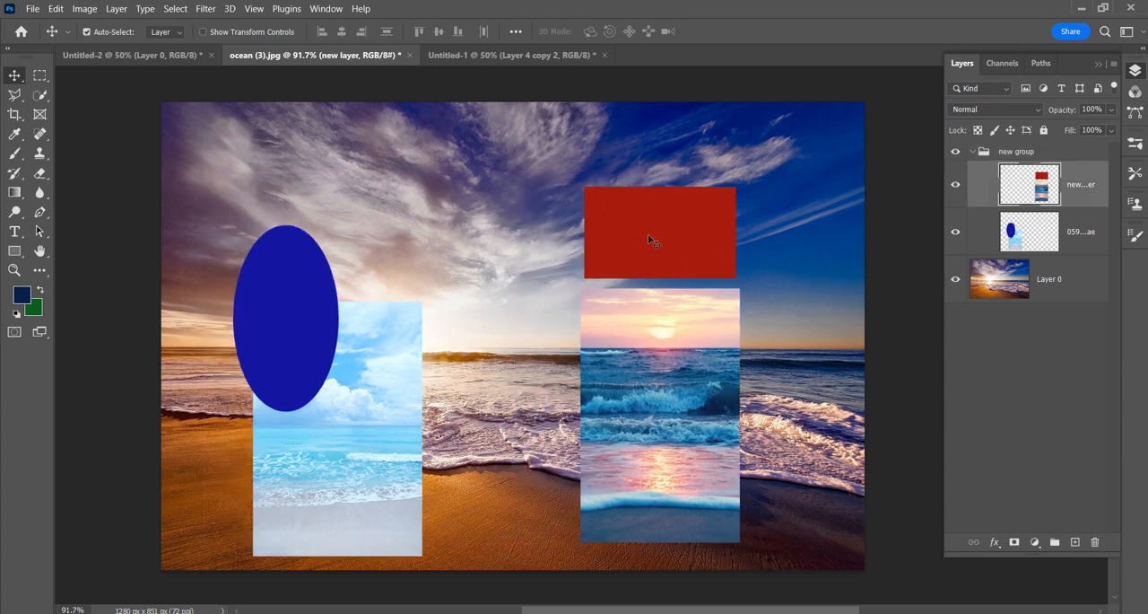
drag(624, 254, 657, 231)
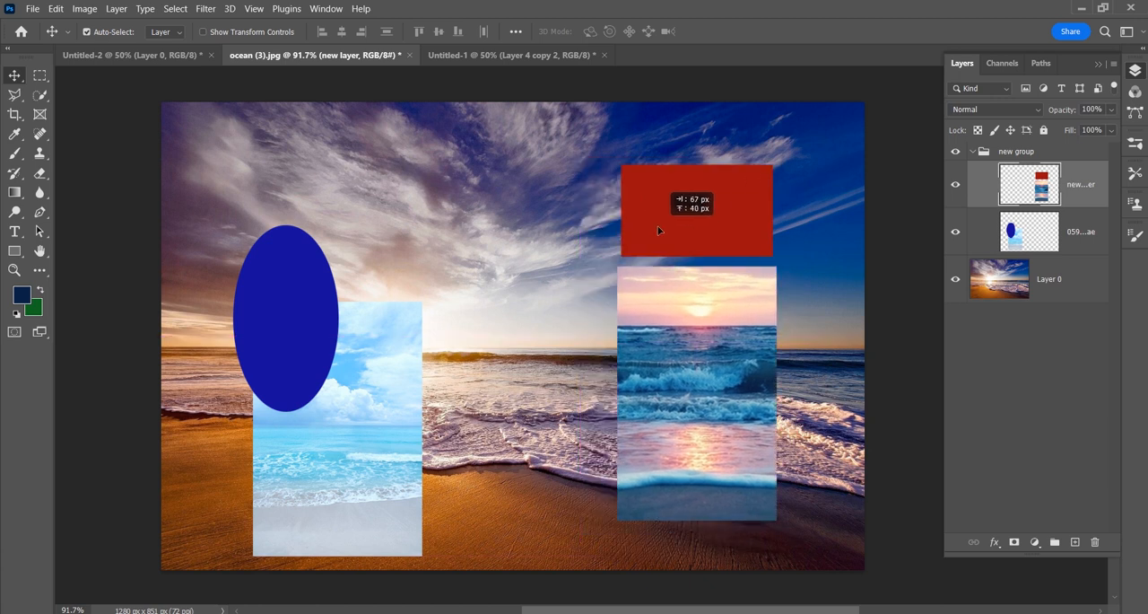
drag(719, 246, 720, 246)
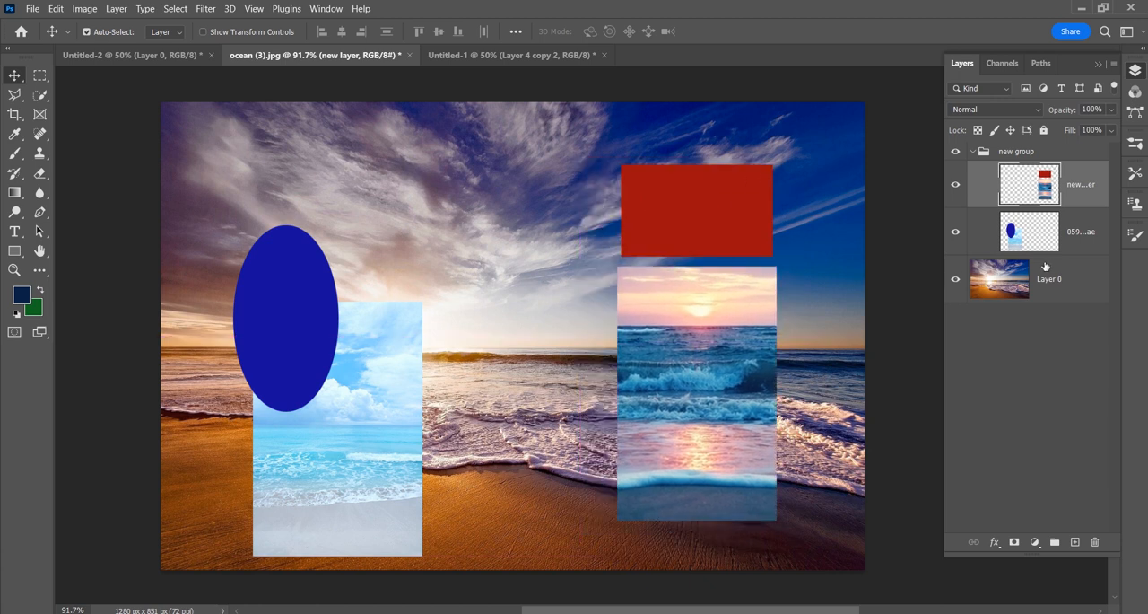
Step: Select new group, move it as a whole left and up with Auto-Select off, and collapse it
click(1010, 154)
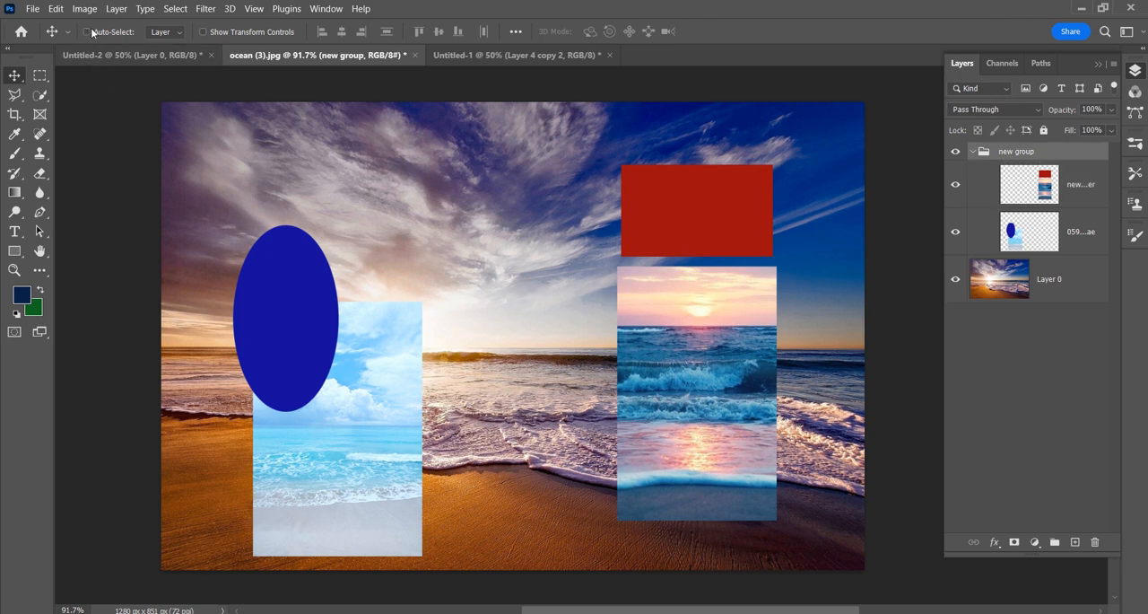
drag(668, 223, 641, 207)
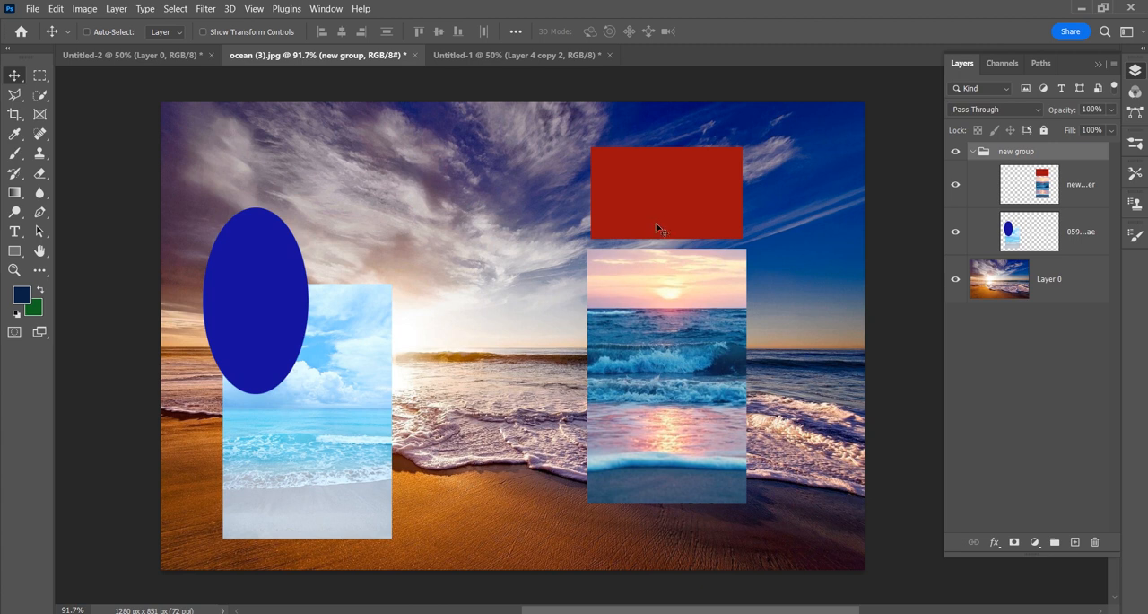
click(972, 152)
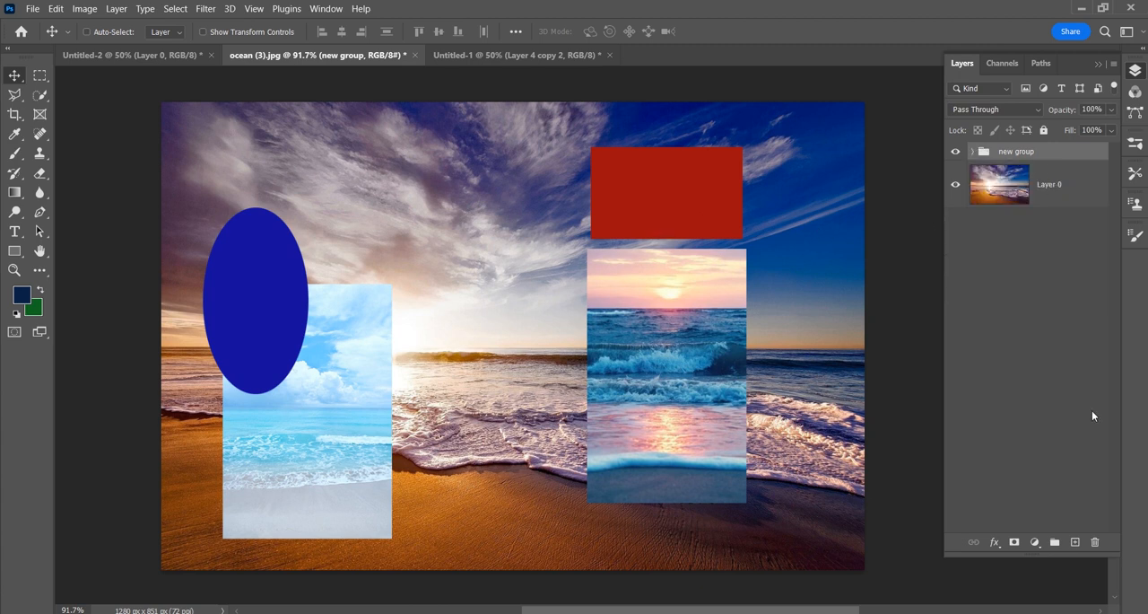
Step: Add a Levels adjustment layer above new group and darken the midtones to 0.16
click(1035, 544)
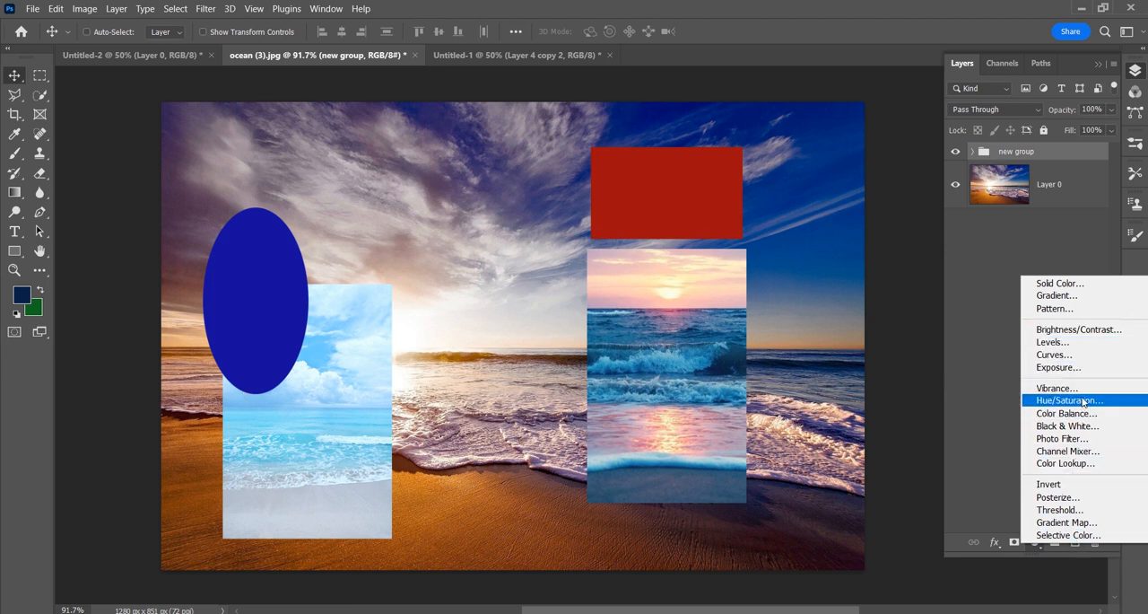
click(1078, 343)
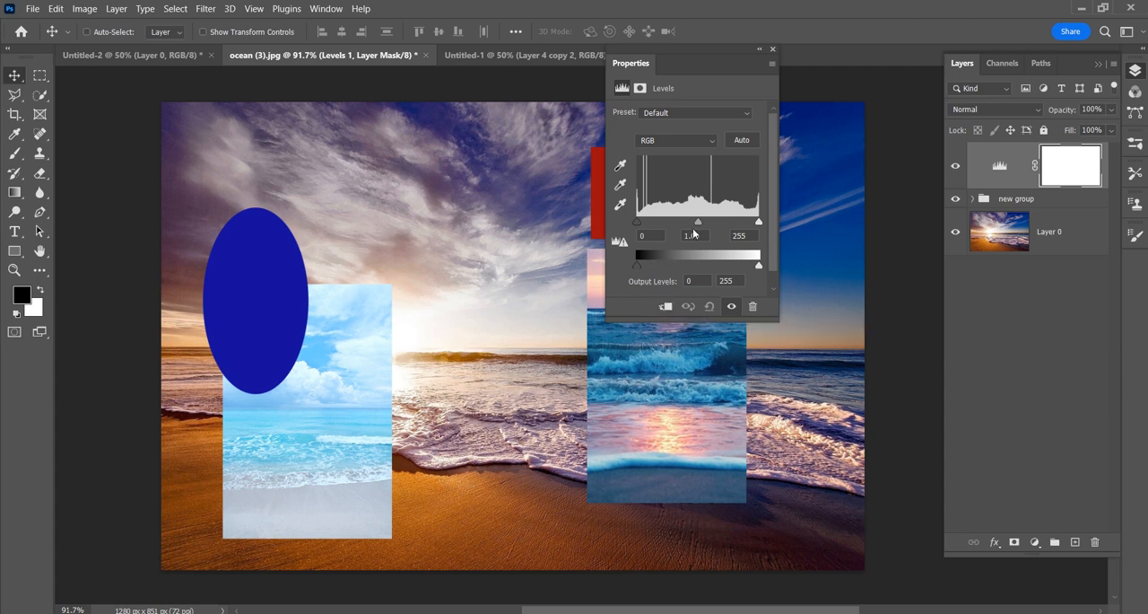
drag(698, 221, 745, 226)
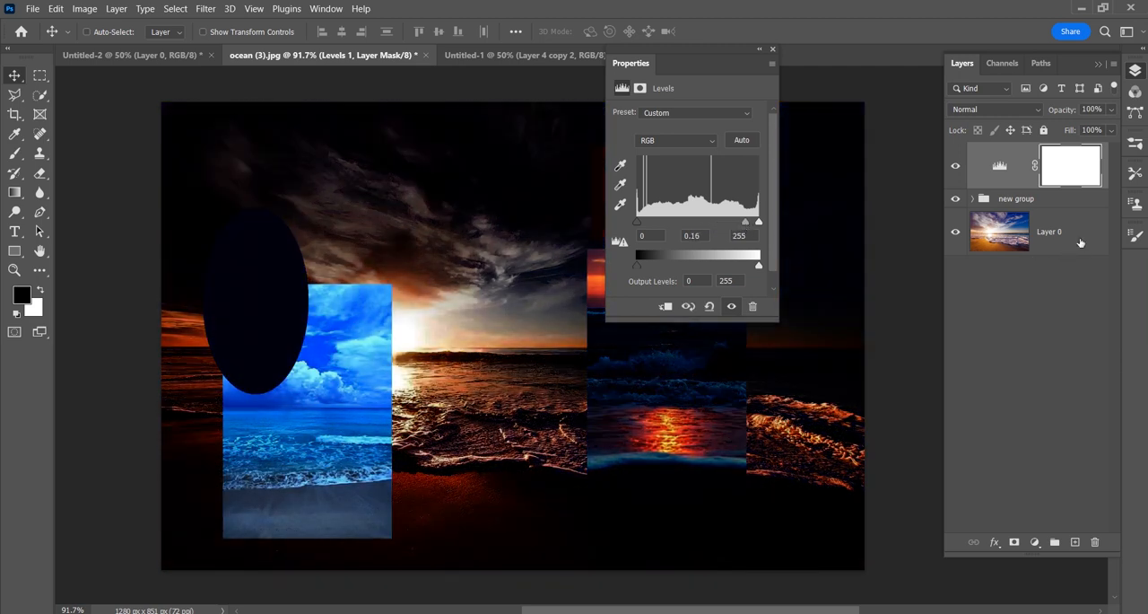
Step: Clip the Levels adjustment to new group and set its midtones to 0.60
click(1059, 238)
click(1032, 202)
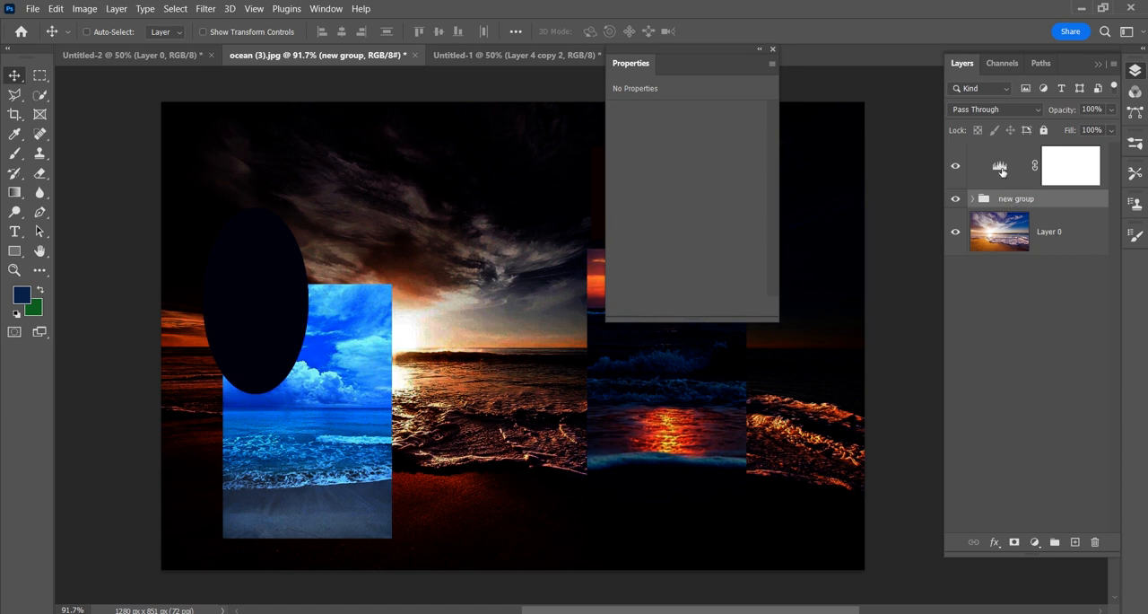
click(1001, 168)
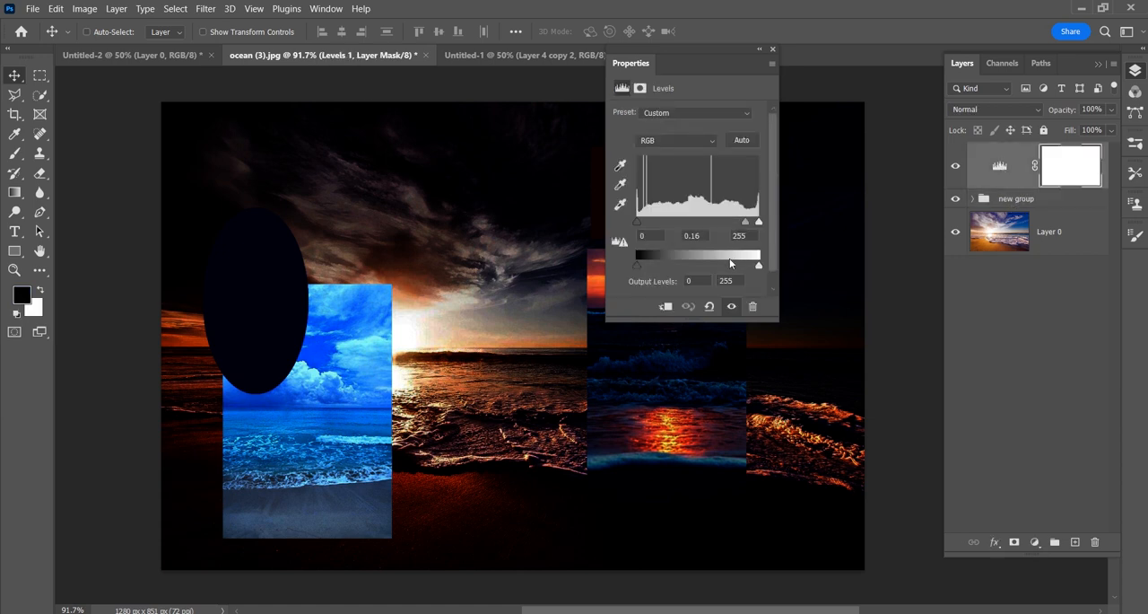
click(668, 307)
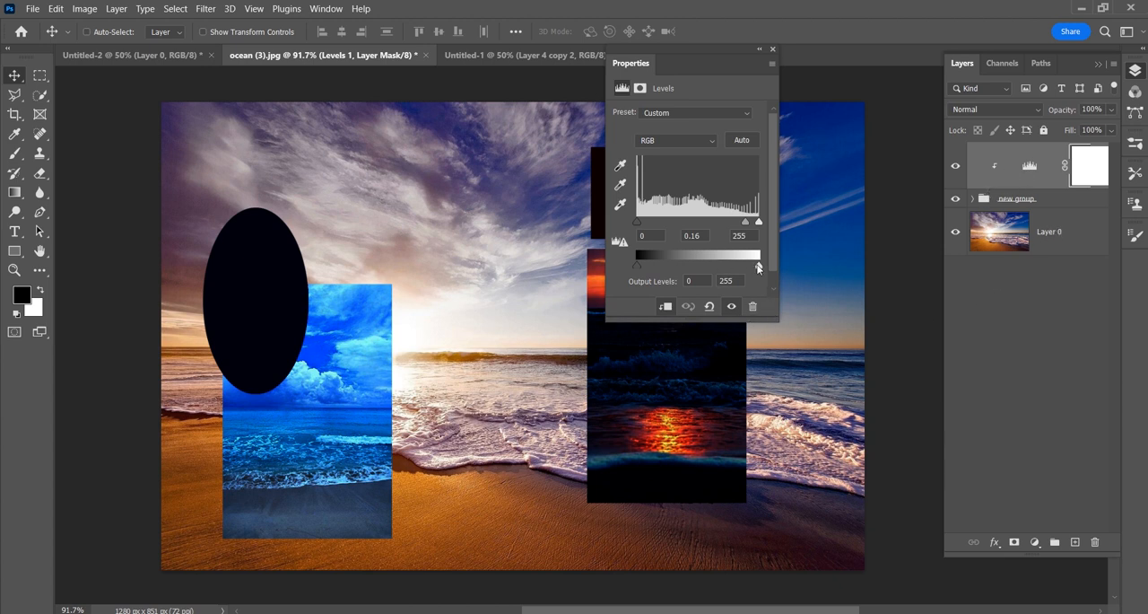
mouse_move(746, 224)
mouse_down()
mouse_move(665, 224)
mouse_move(728, 235)
mouse_up()
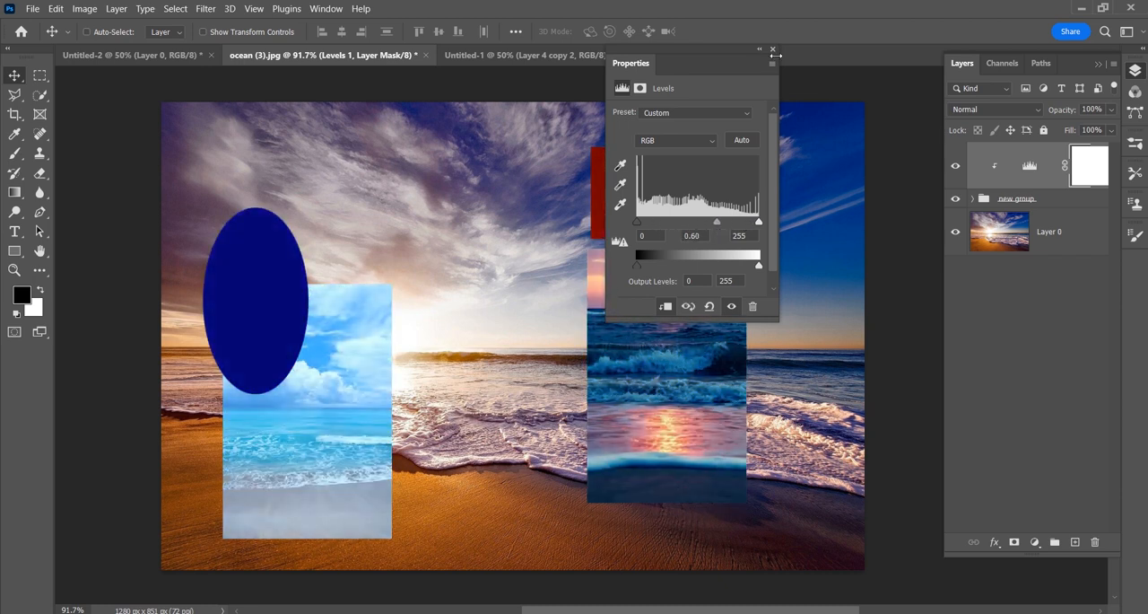
Step: Close the Levels settings and delete the Levels adjustment layer
click(773, 51)
drag(1069, 179, 1094, 543)
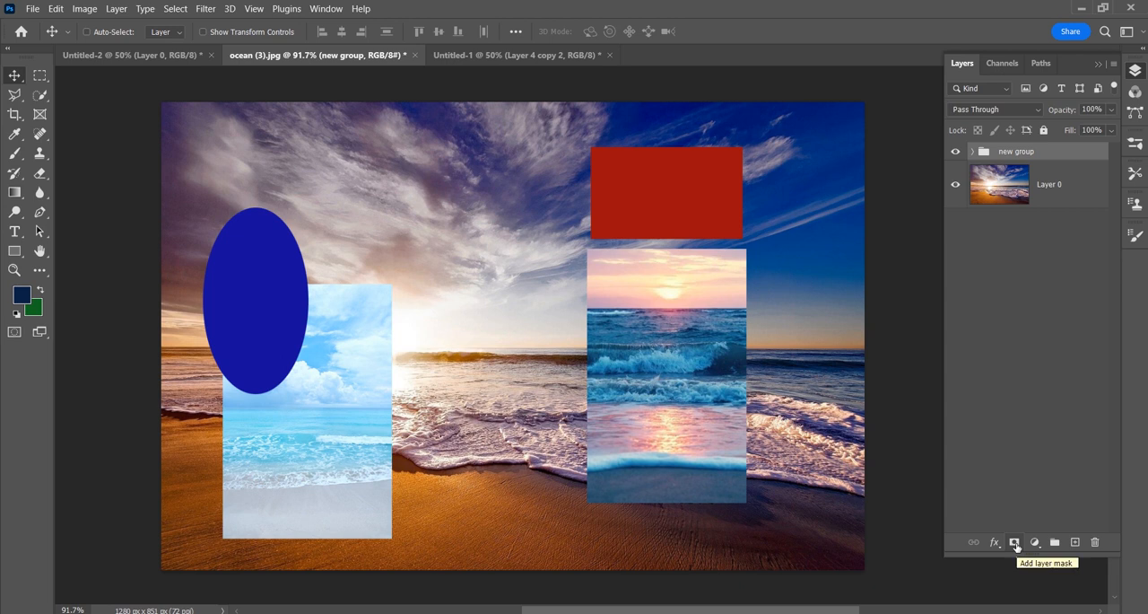
Step: Add a layer mask to new group and paint black over the red rectangle and part of the sunset picture
click(1014, 543)
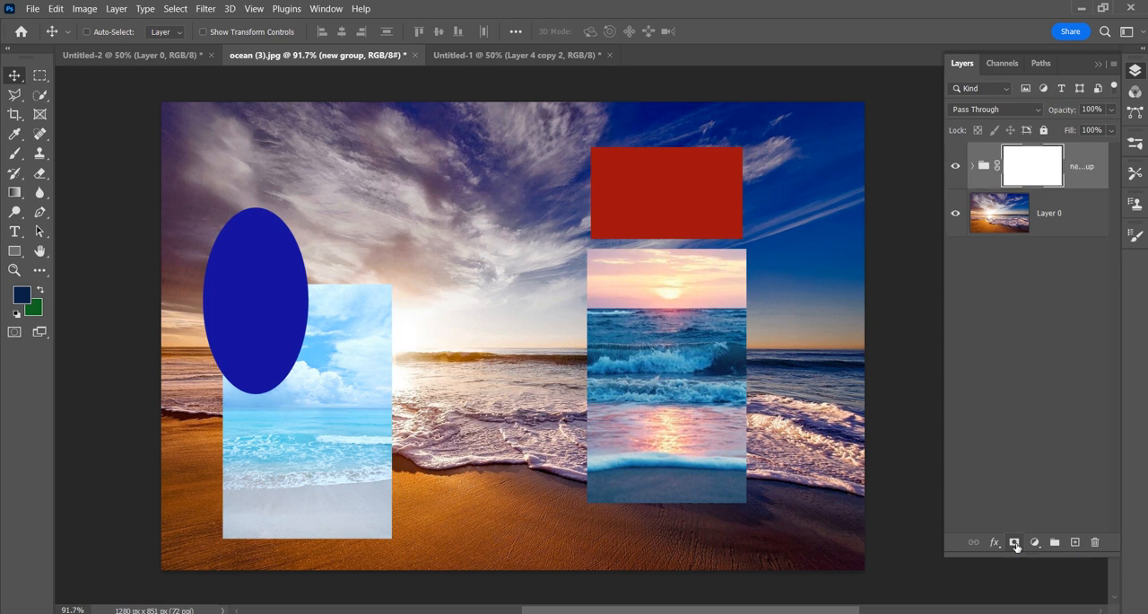
click(14, 153)
click(552, 121)
mouse_move(599, 164)
mouse_down()
mouse_move(666, 163)
mouse_move(567, 224)
mouse_move(568, 293)
mouse_move(595, 325)
mouse_up()
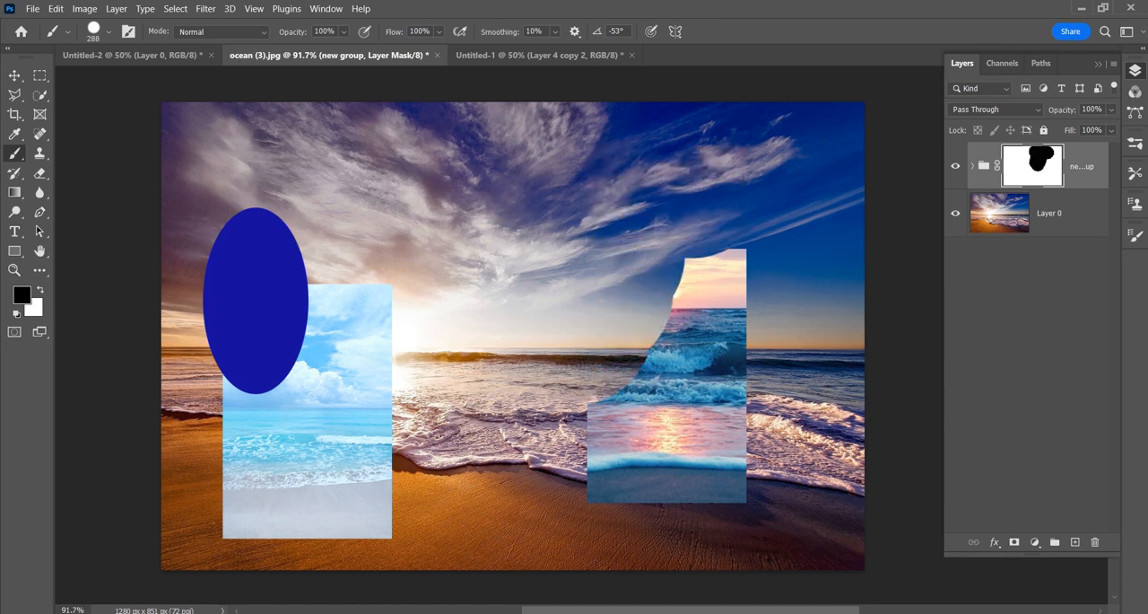
key(v)
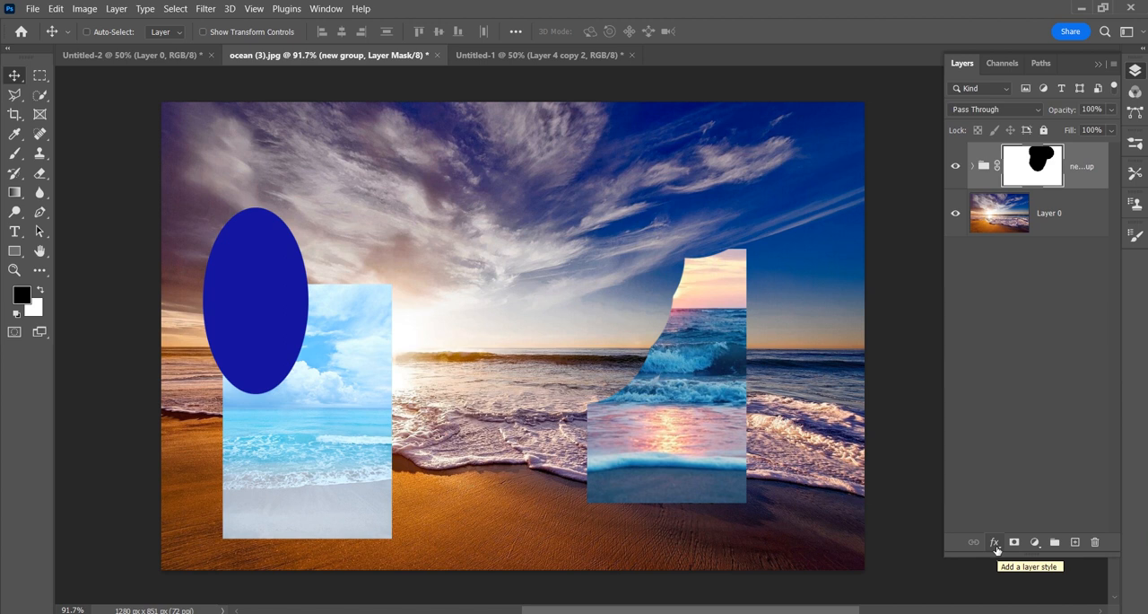
Step: Add a black Stroke layer style 16 px wide, positioned inside, to new group and deselect the group
click(995, 543)
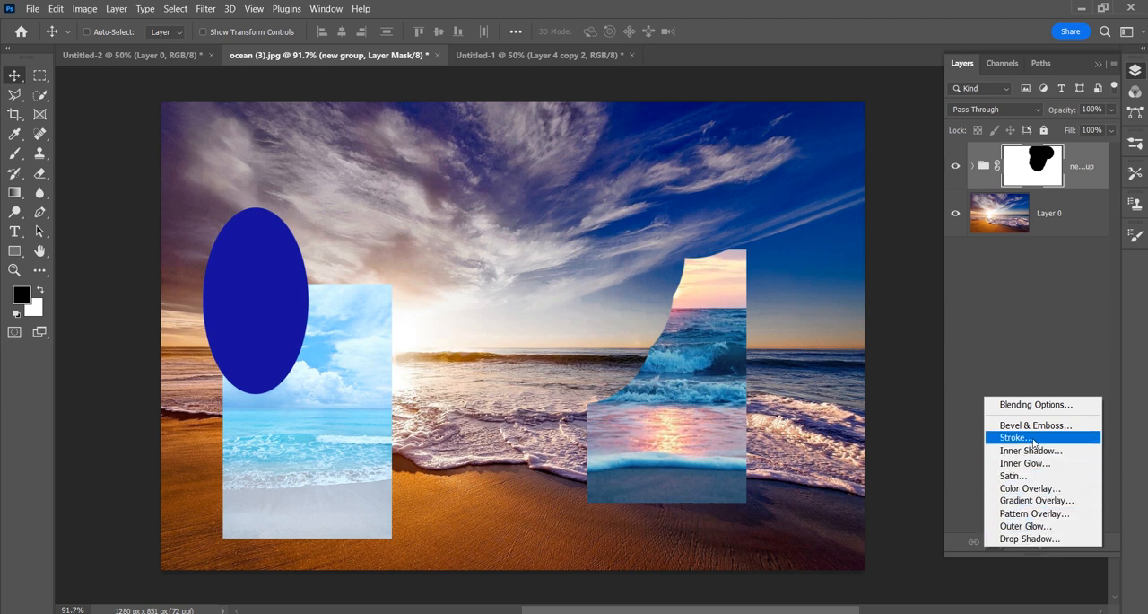
click(1034, 439)
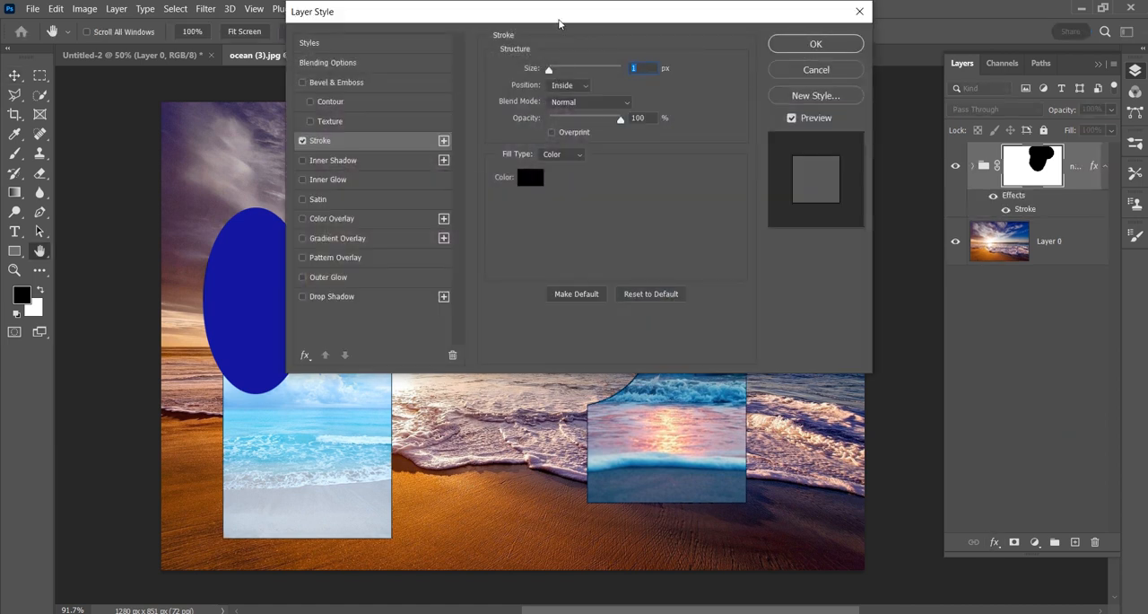
mouse_move(552, 20)
mouse_down()
mouse_move(874, 97)
mouse_move(899, 81)
mouse_up()
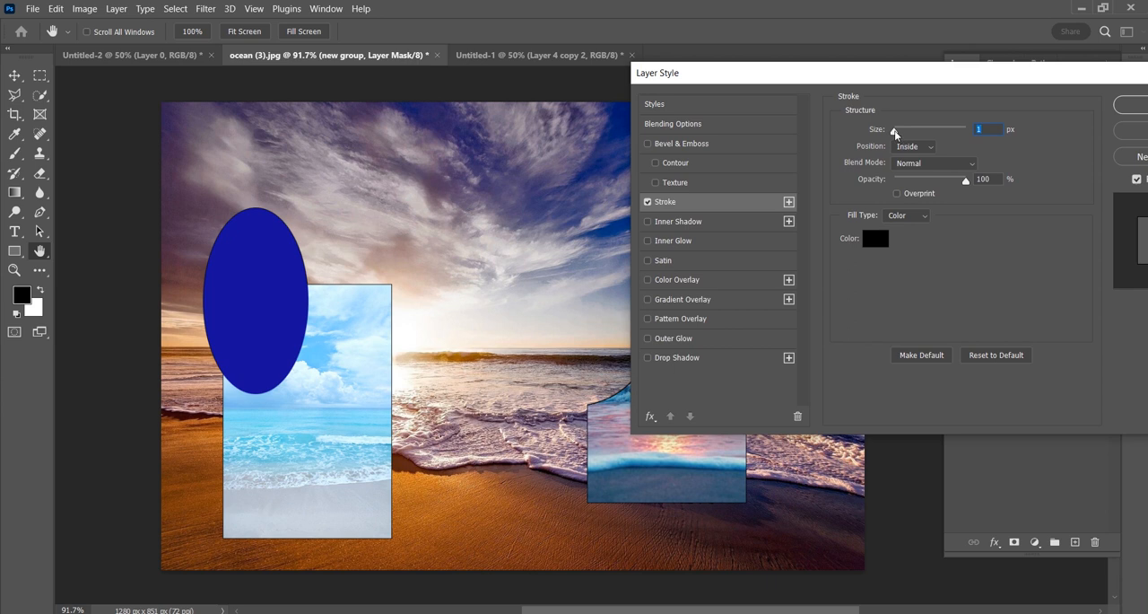
drag(894, 131, 903, 131)
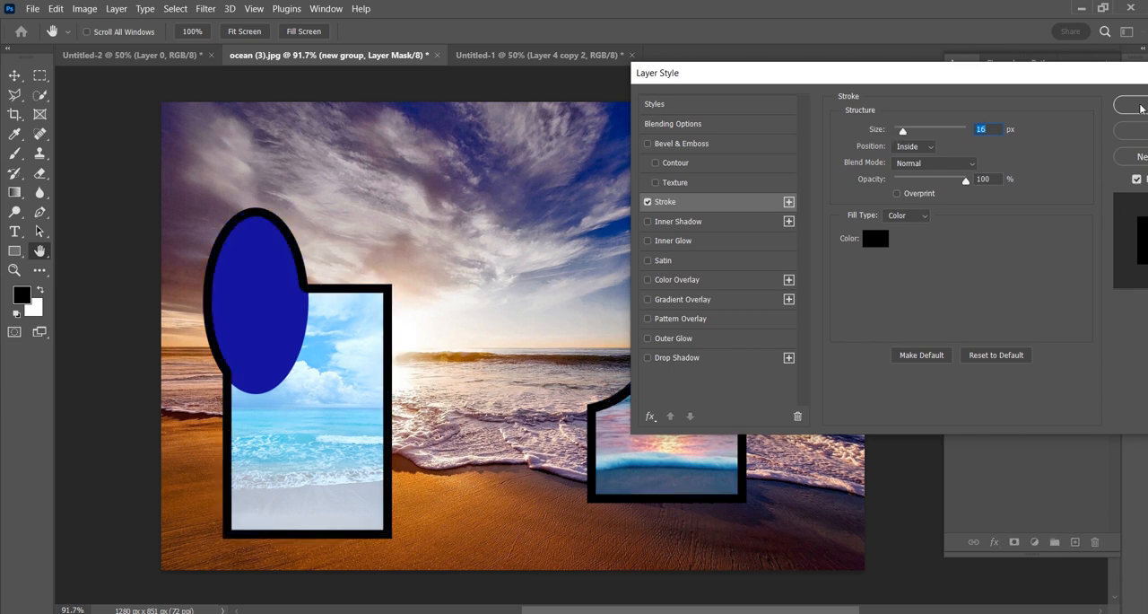
click(1141, 106)
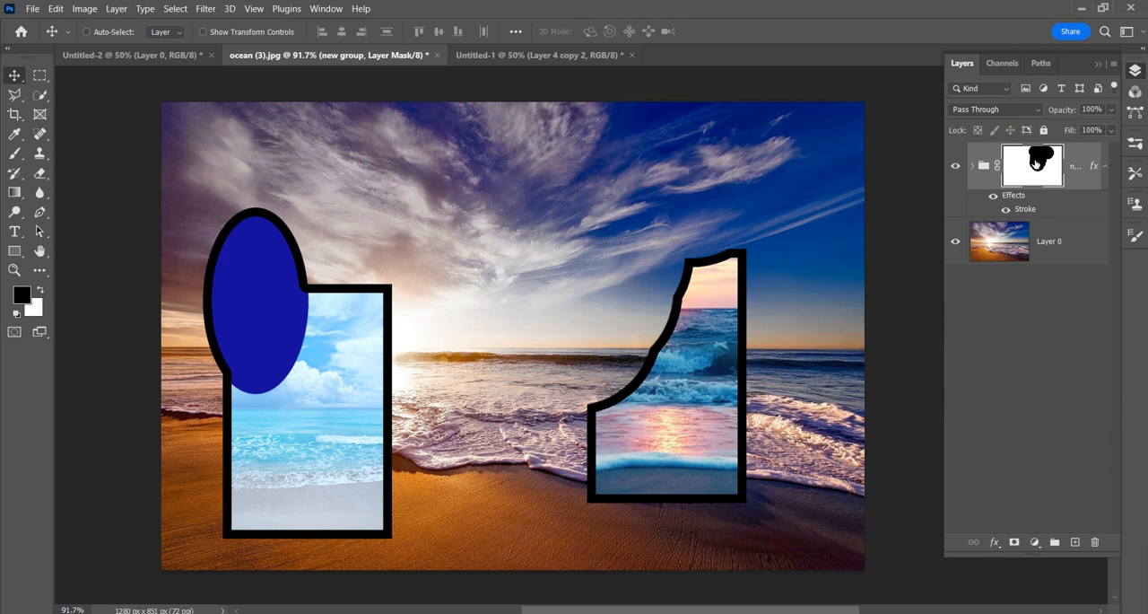
click(1064, 361)
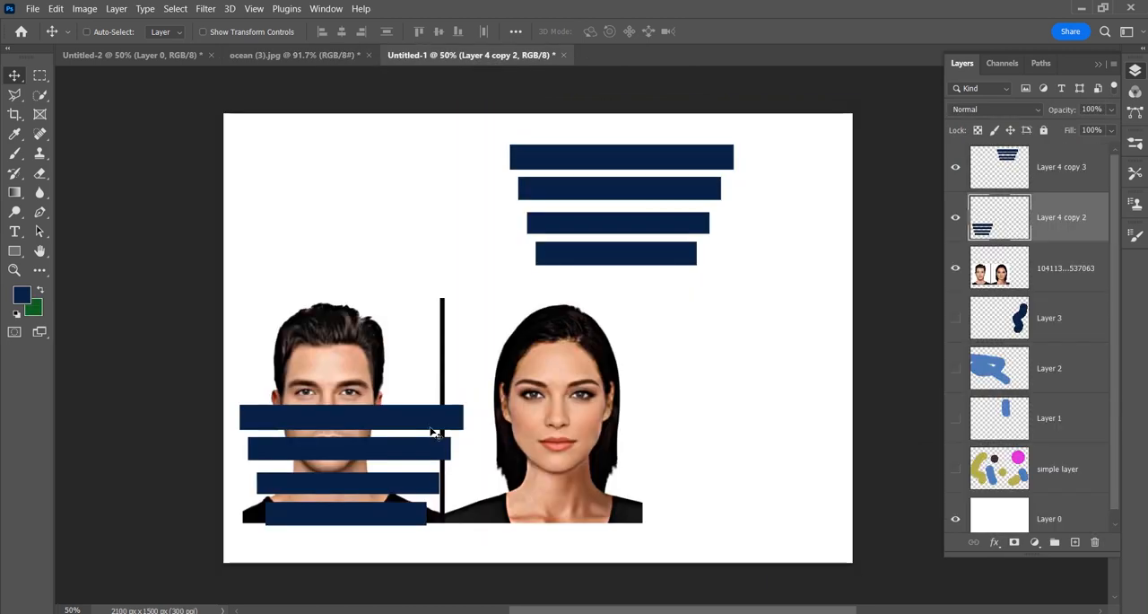
Step: In Untitled-1, enable layer Auto-Select for the Move tool and place the Layer 4 copy 2 bars level beside the upper bars
drag(413, 423, 802, 368)
drag(649, 223, 460, 203)
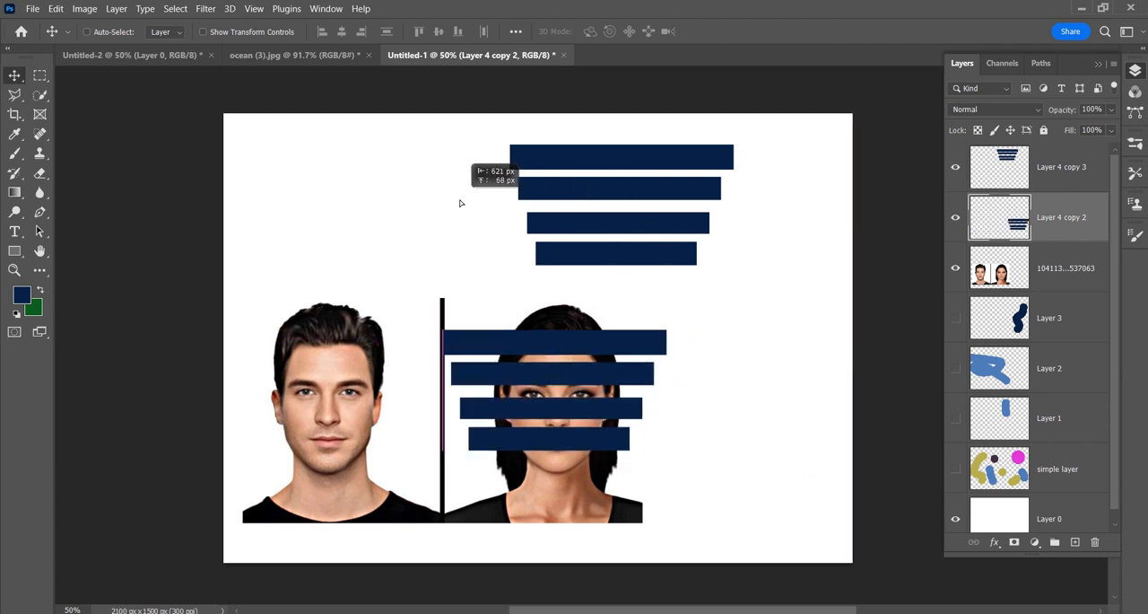
click(87, 32)
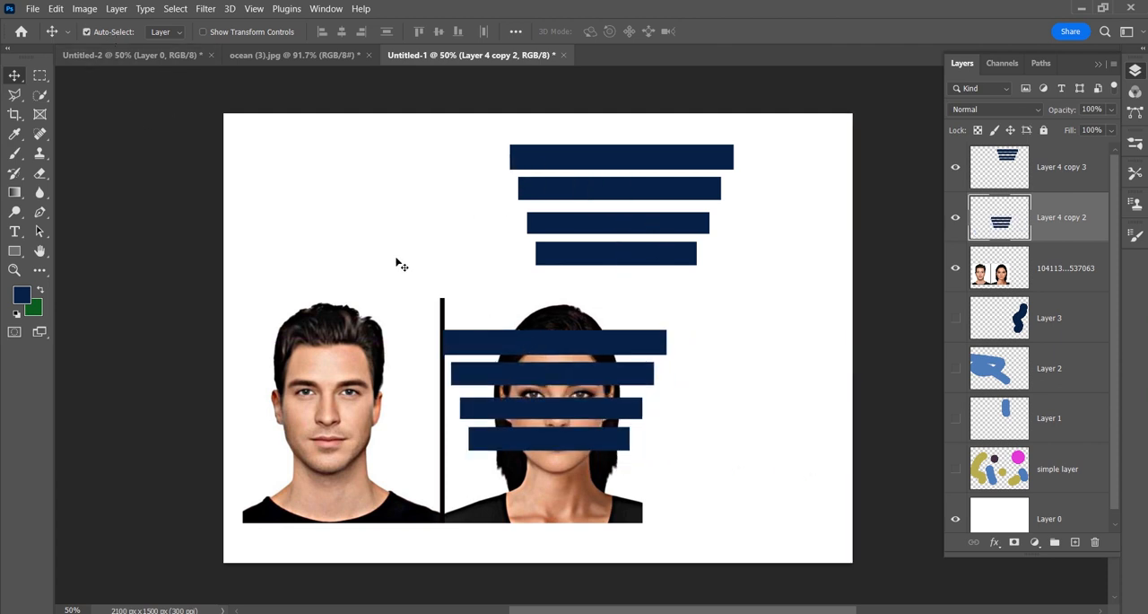
drag(496, 347, 342, 160)
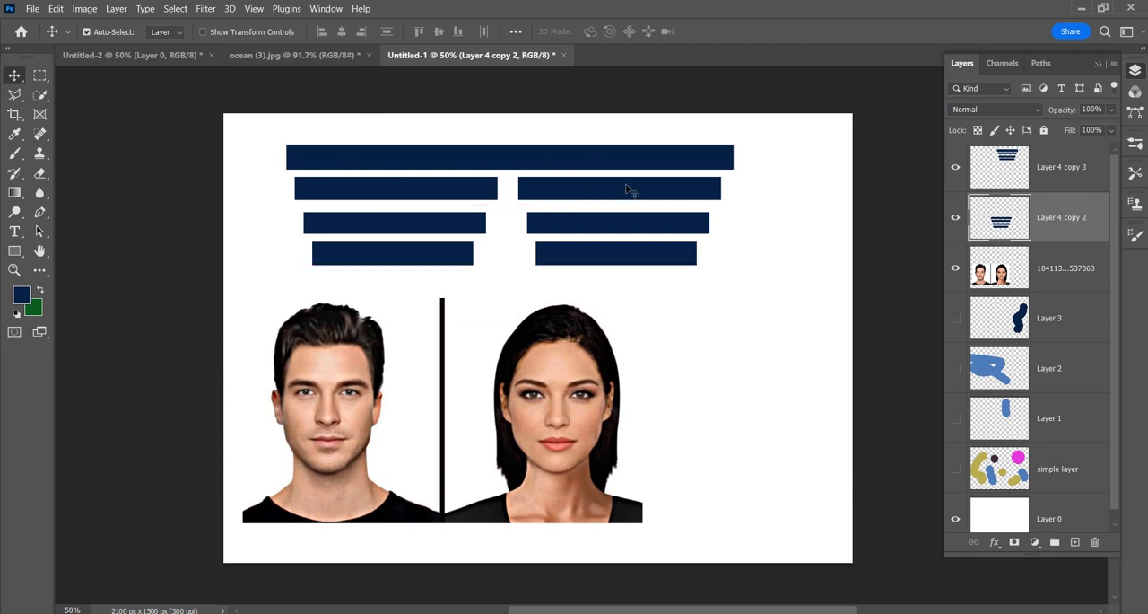
Step: Shift both sets of bars to the right with a gap between them, then select the Layer 4 copy 3 bars
click(628, 164)
drag(628, 164, 672, 161)
drag(481, 159, 503, 162)
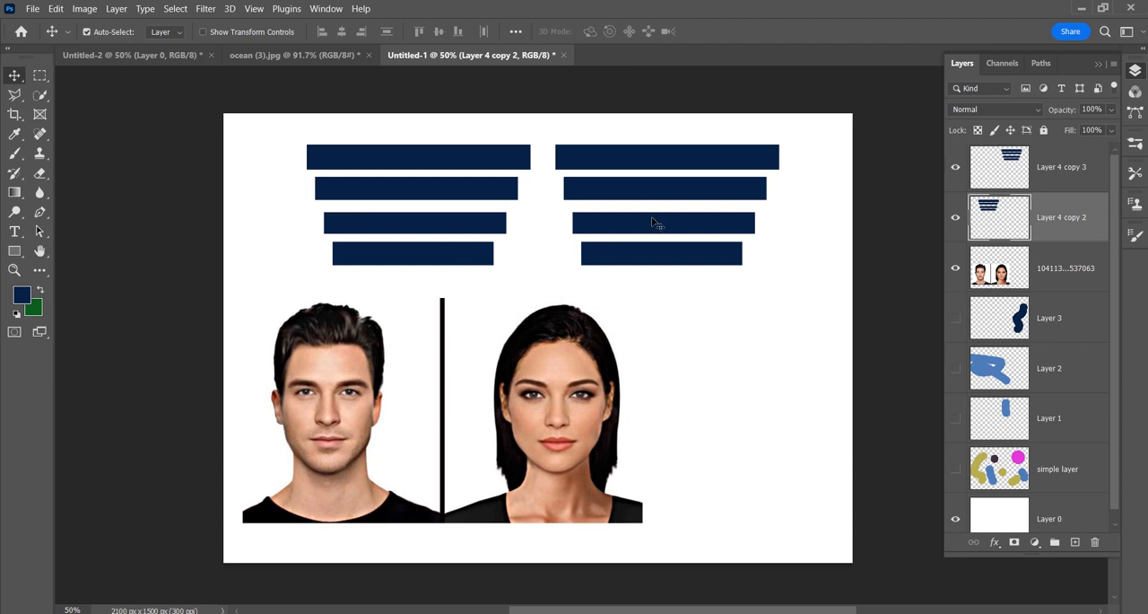
click(650, 166)
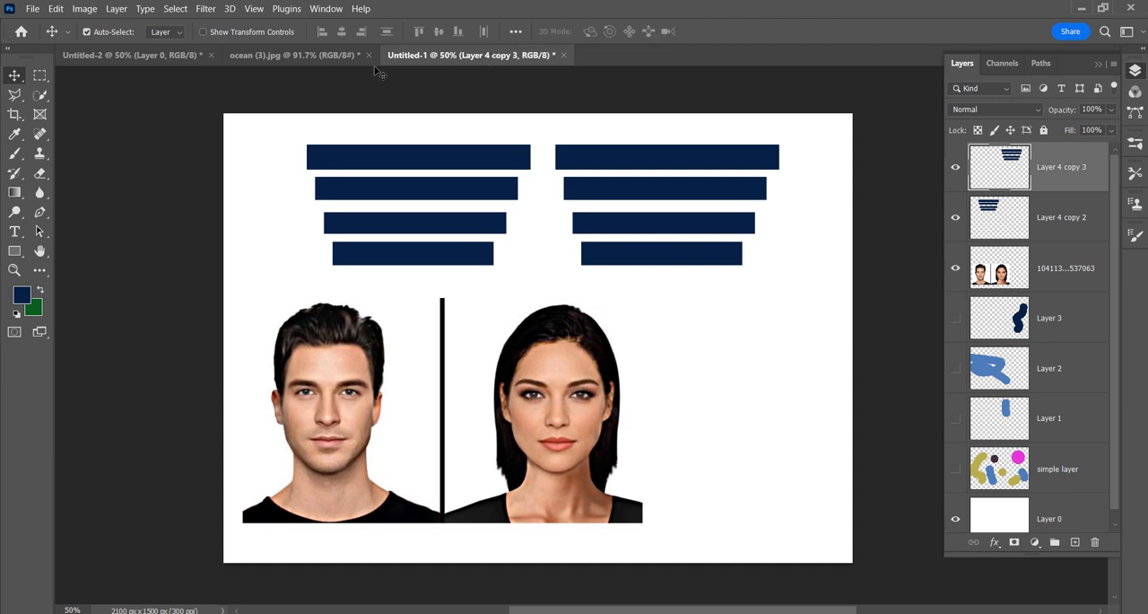
click(296, 55)
click(189, 56)
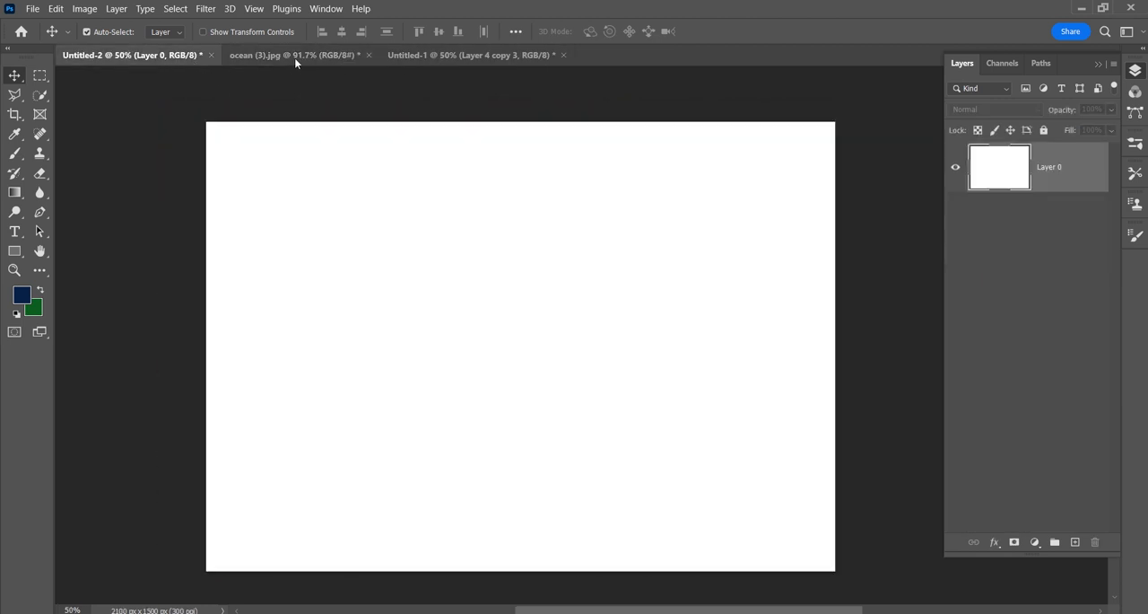
click(294, 55)
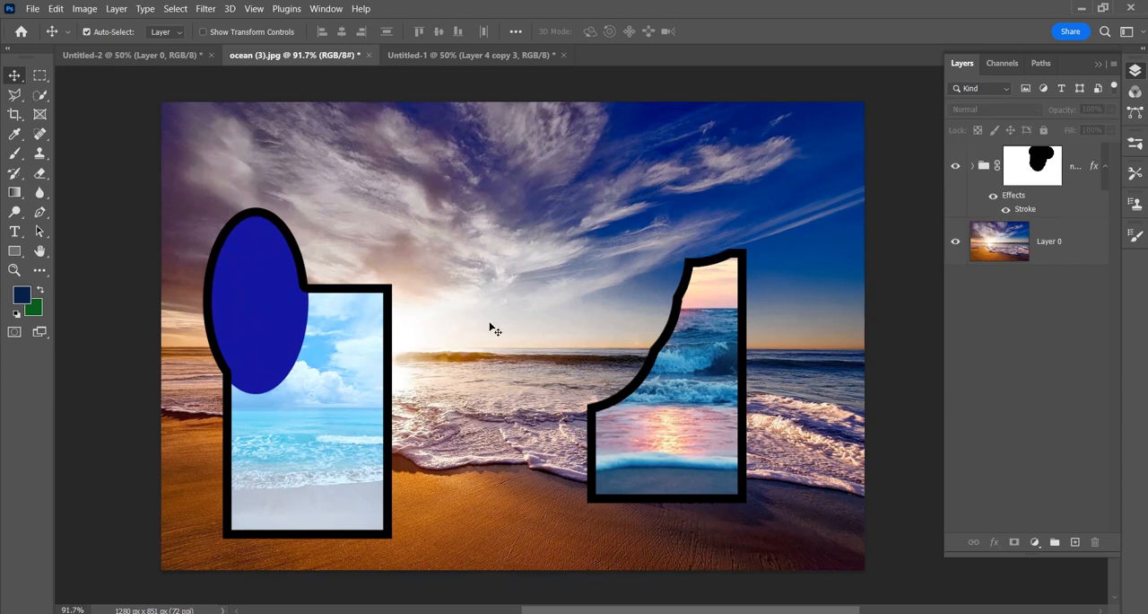
Step: Start a new document and set its size to 8 inches wide by 6 inches high
click(33, 9)
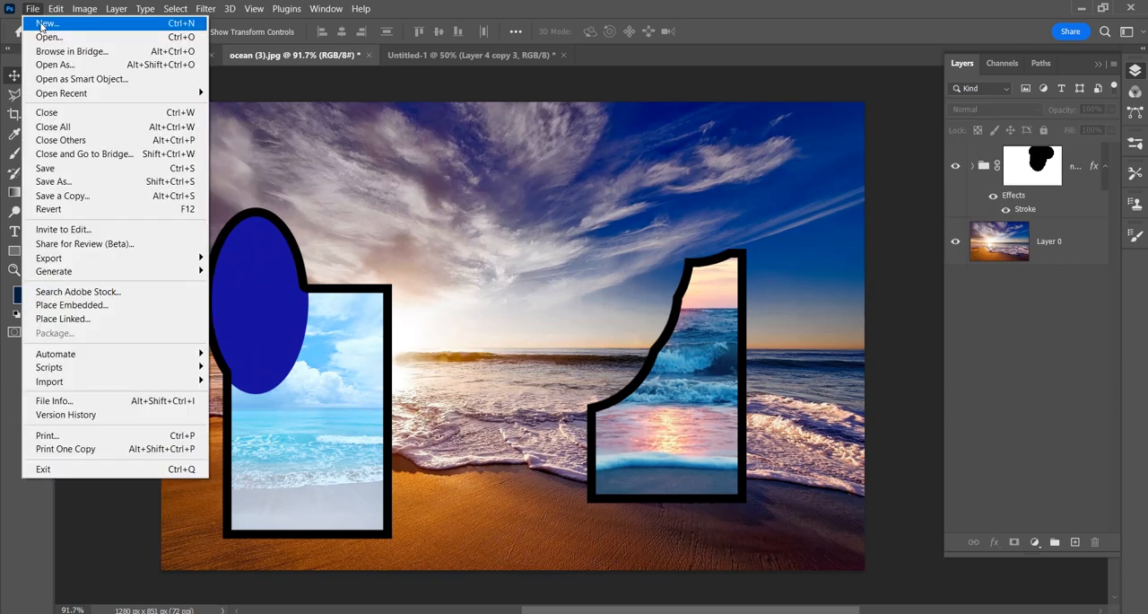
click(43, 23)
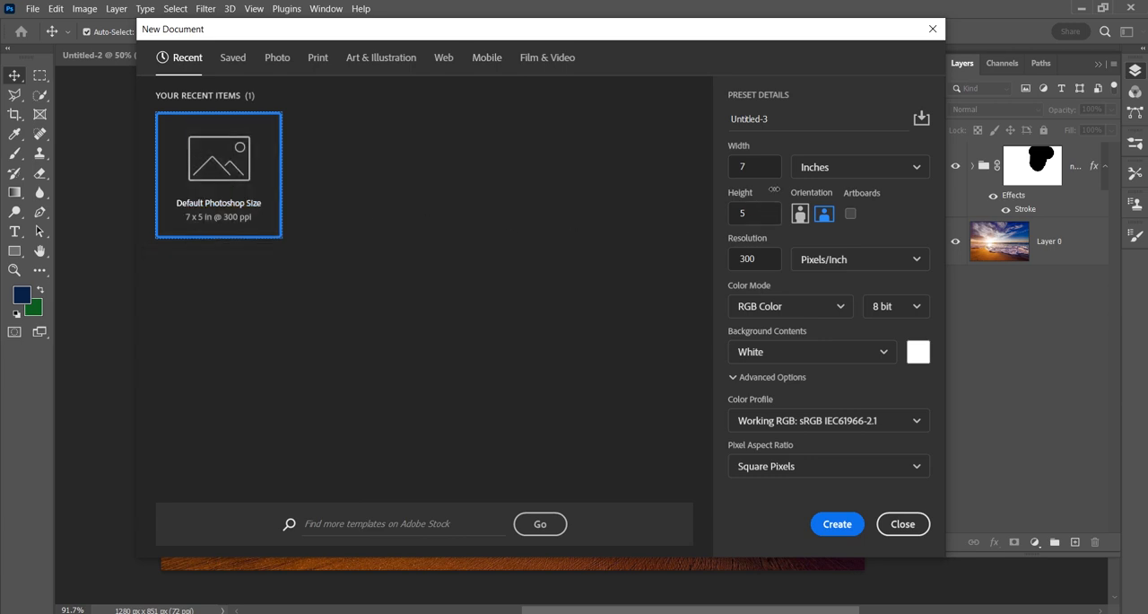
drag(770, 165, 721, 169)
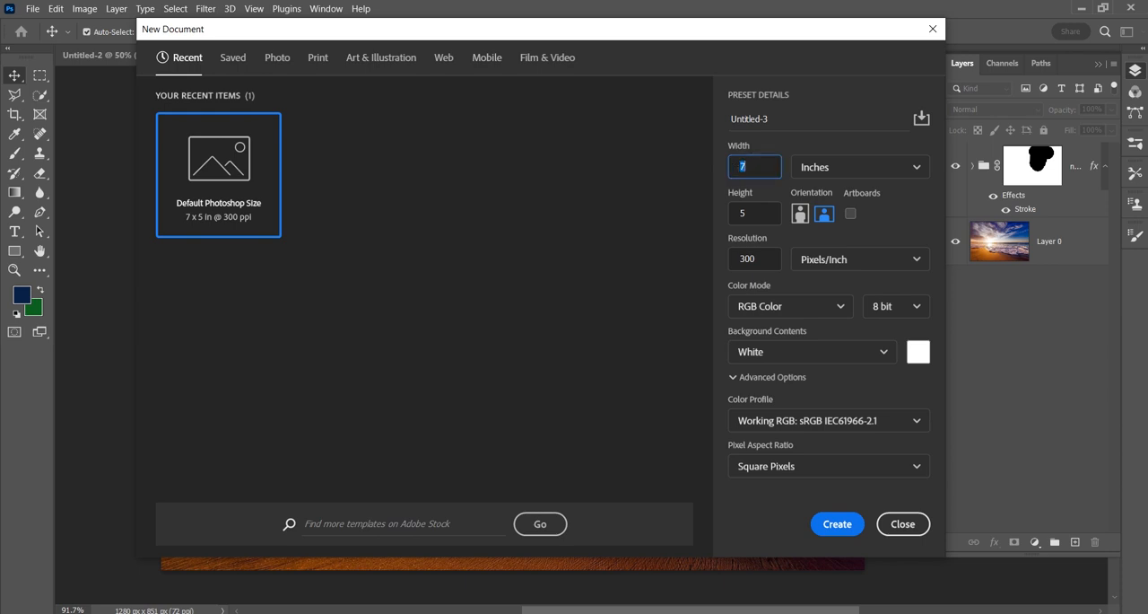
text(8)
drag(744, 213, 731, 214)
text(6)
click(835, 167)
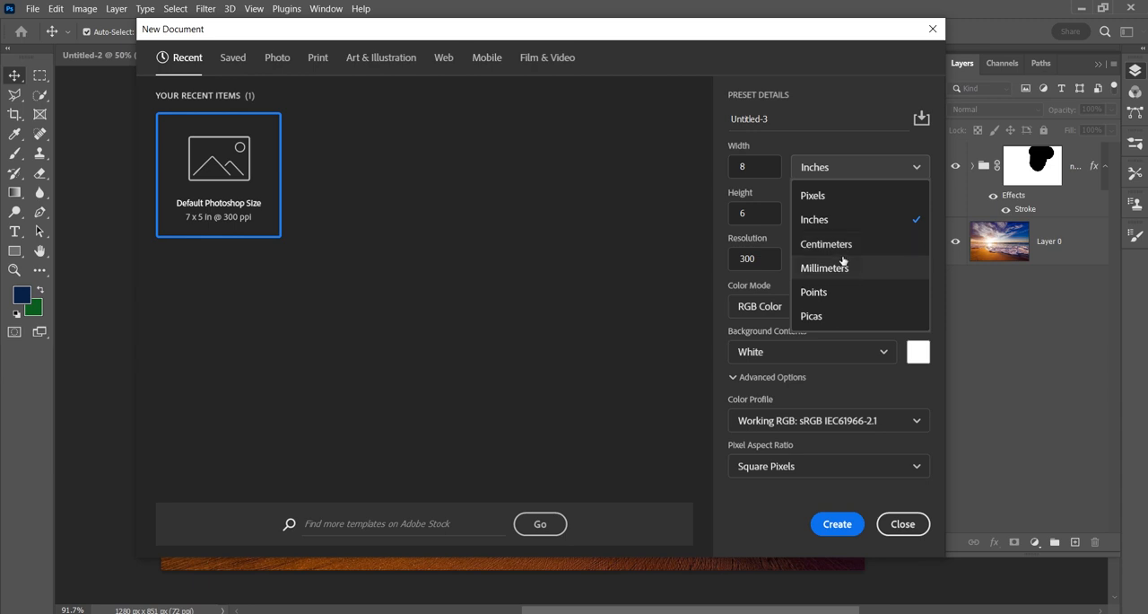
click(843, 220)
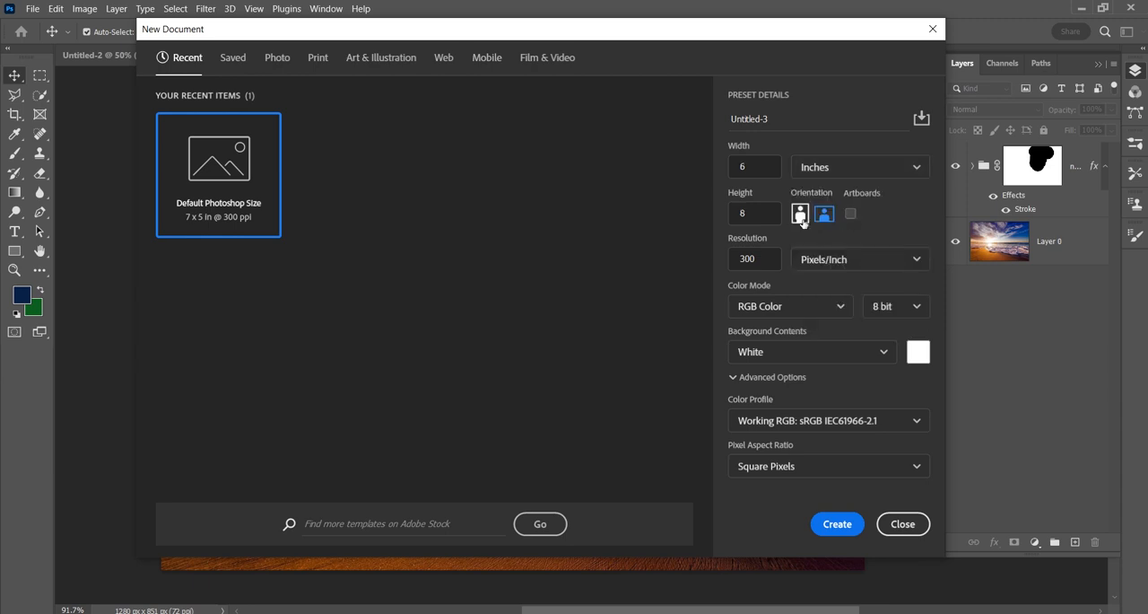
Step: Create the document in landscape orientation at 300 pixels/inch with 8 bit RGB Color and white background contents
click(823, 217)
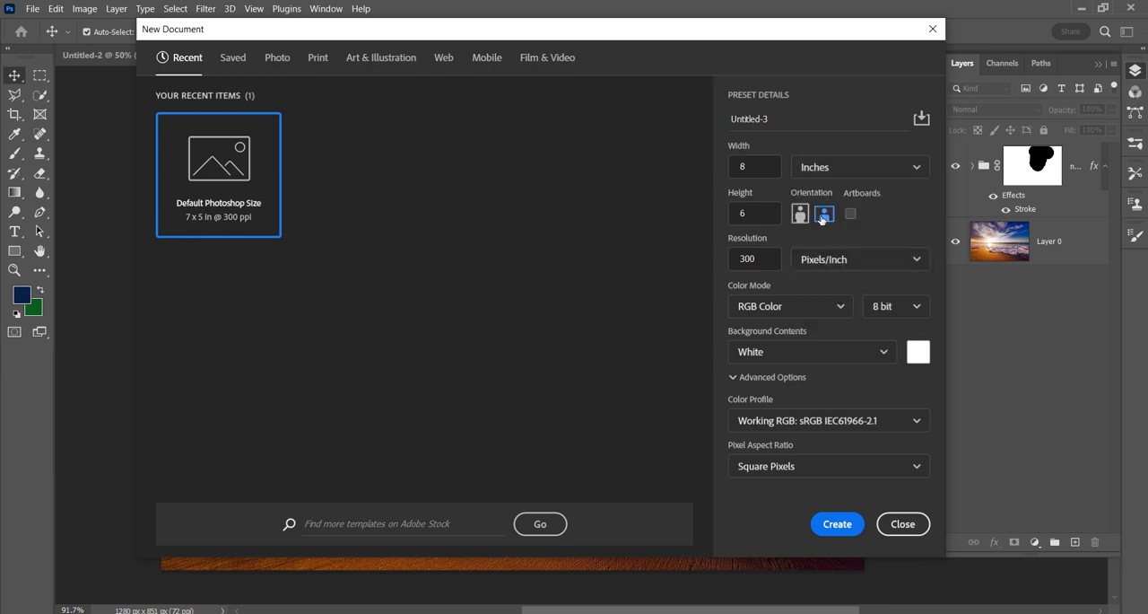
click(771, 259)
drag(753, 257, 713, 265)
click(846, 259)
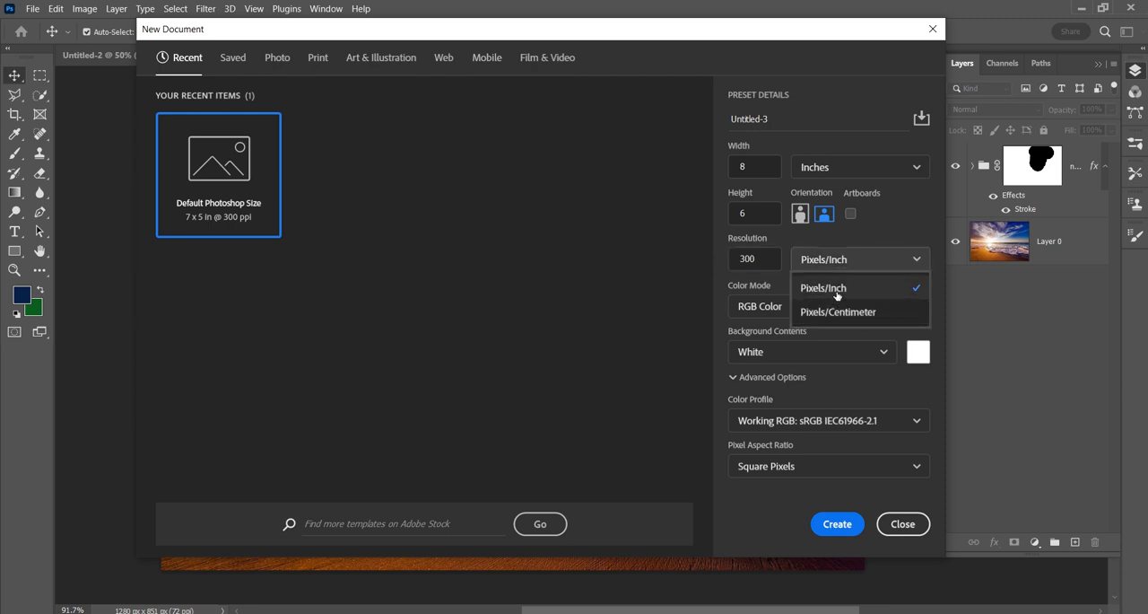
click(837, 297)
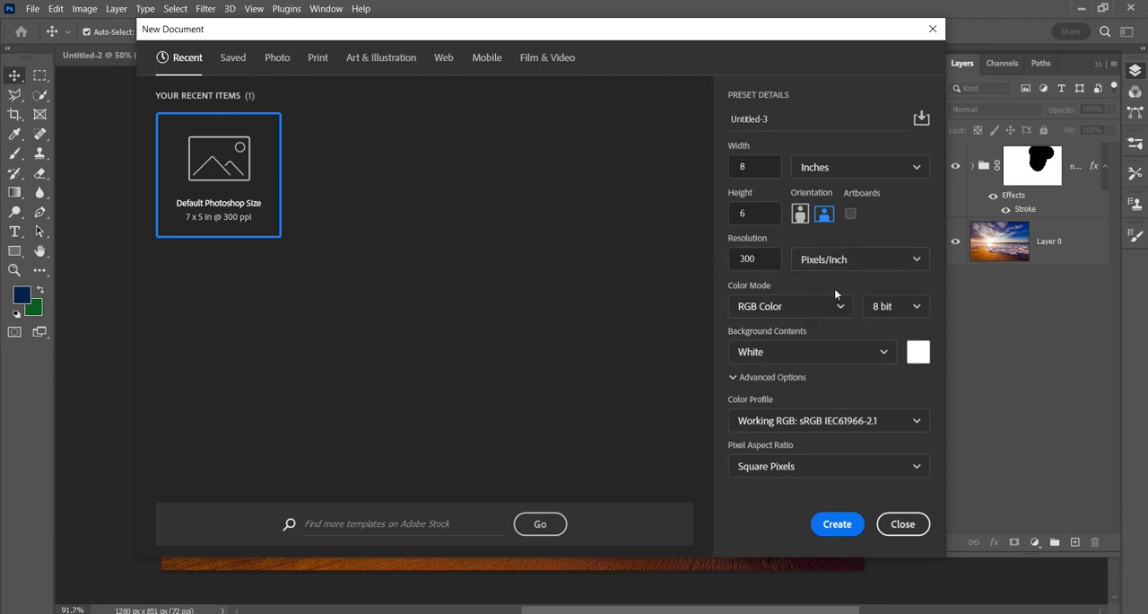
click(829, 305)
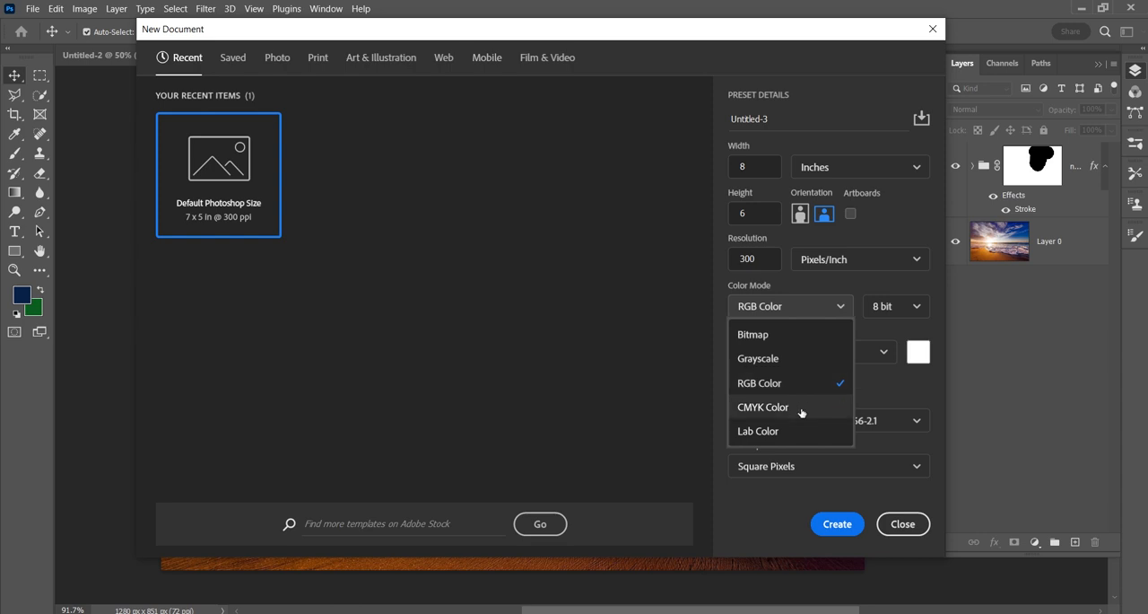
click(888, 390)
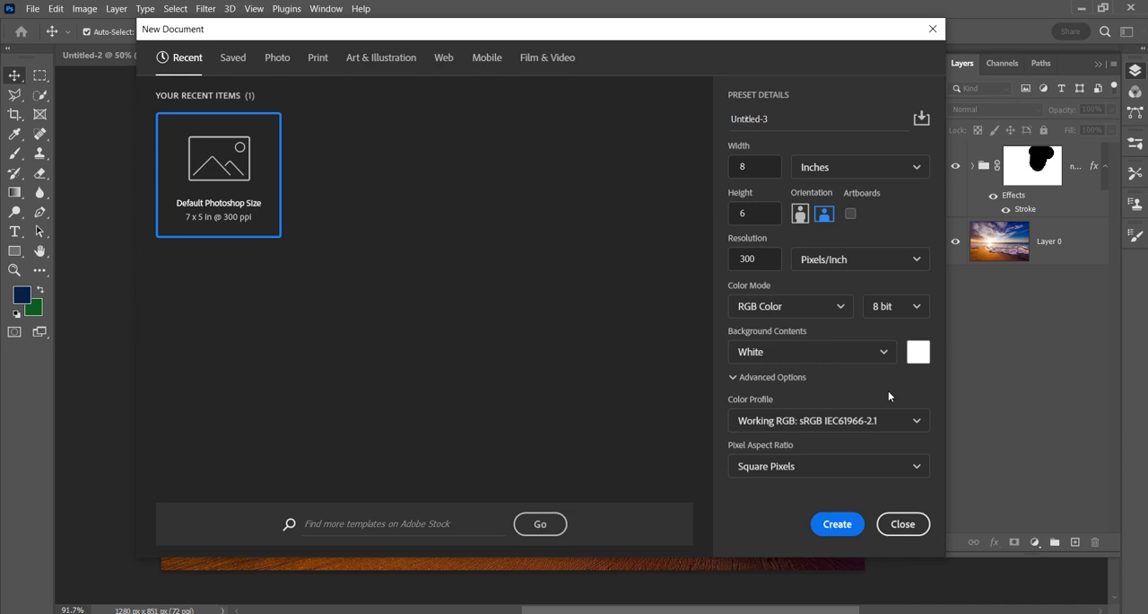
click(839, 528)
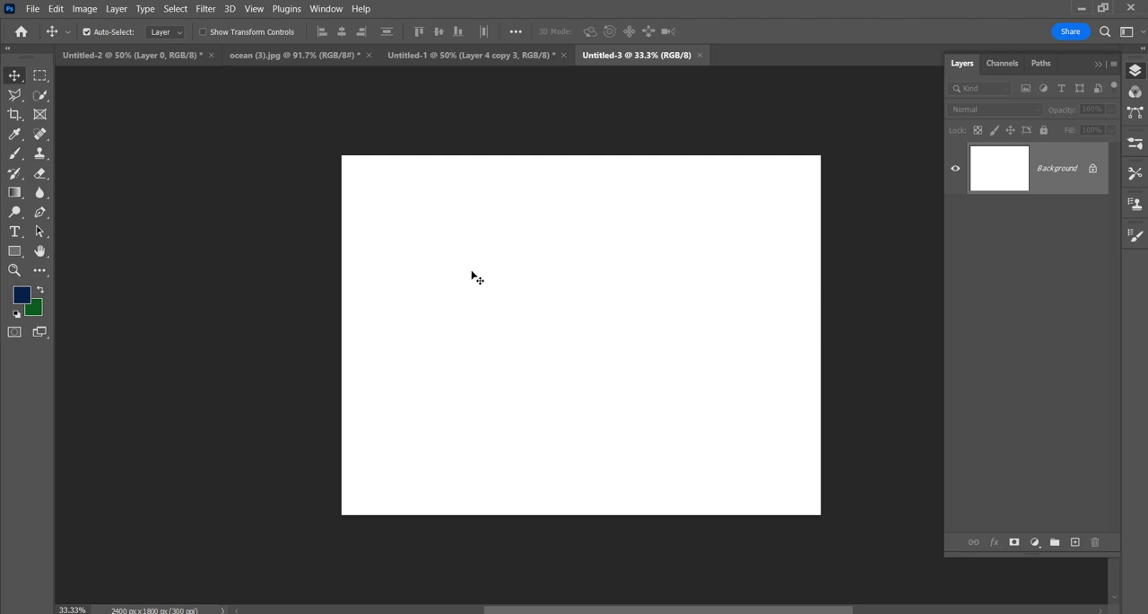
Step: Open the profile portrait ..jpg from the images folder as its own document
click(32, 8)
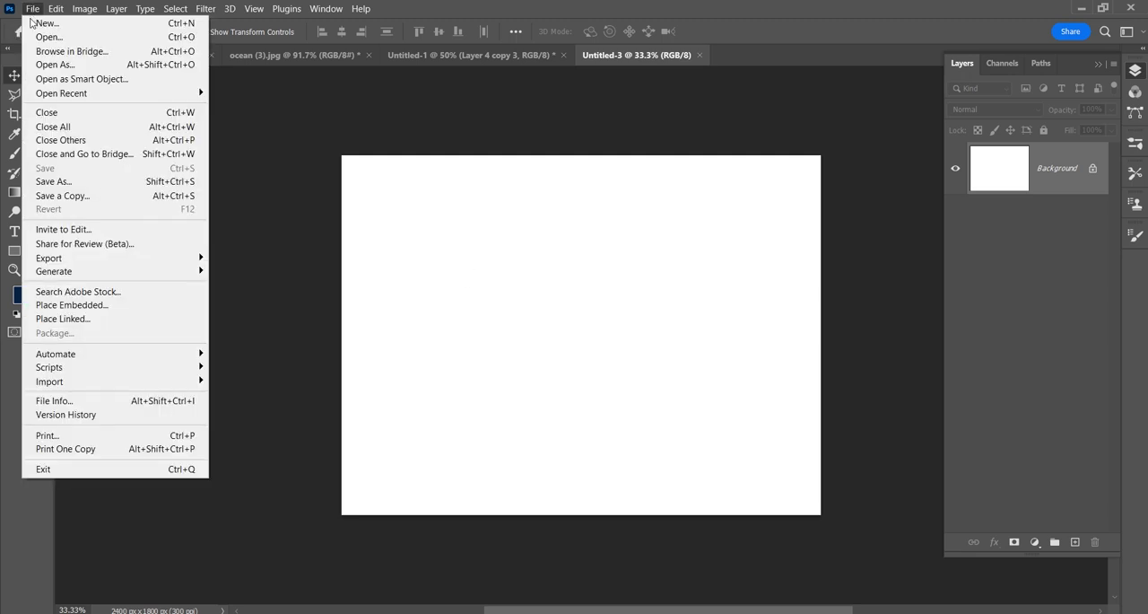
click(37, 37)
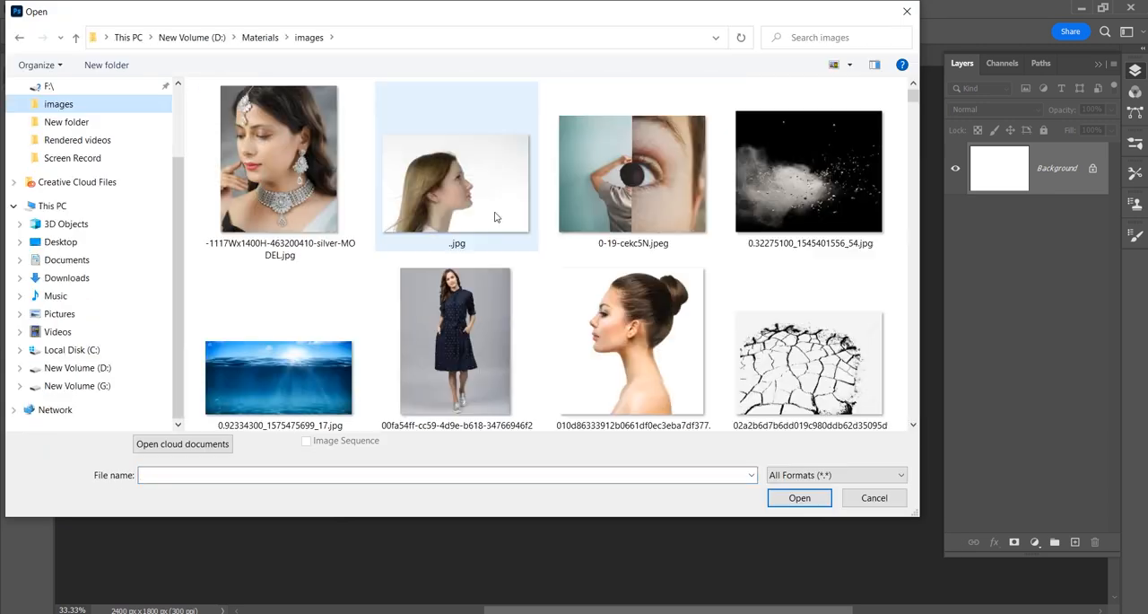
double_click(495, 215)
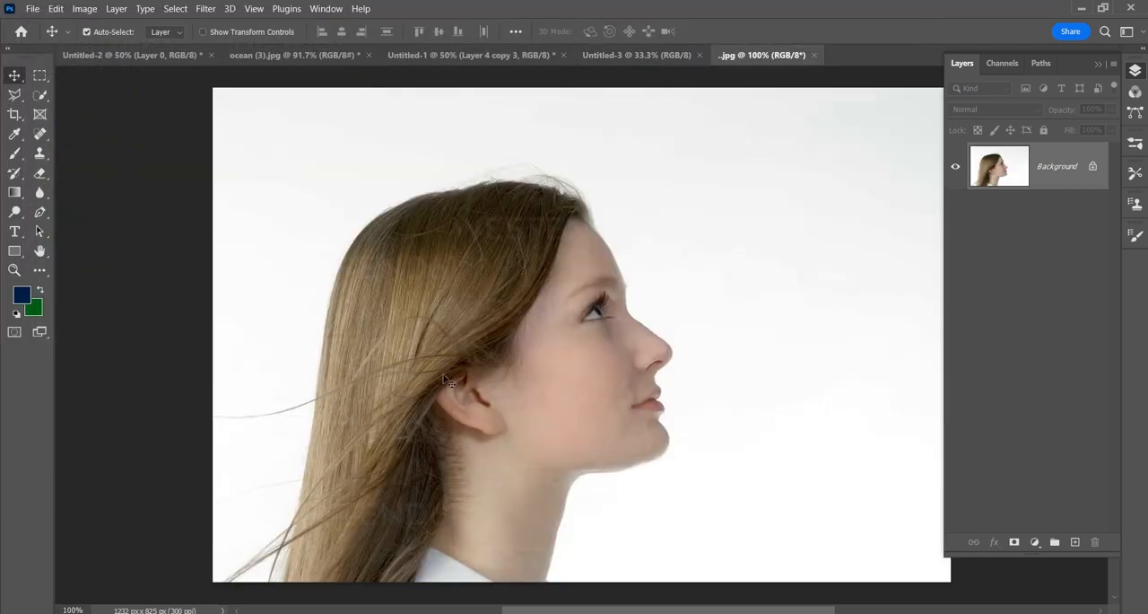
Step: Convert the portrait's locked Background into a regular layer and shift the picture slightly to the left and up
double_click(1048, 170)
click(684, 187)
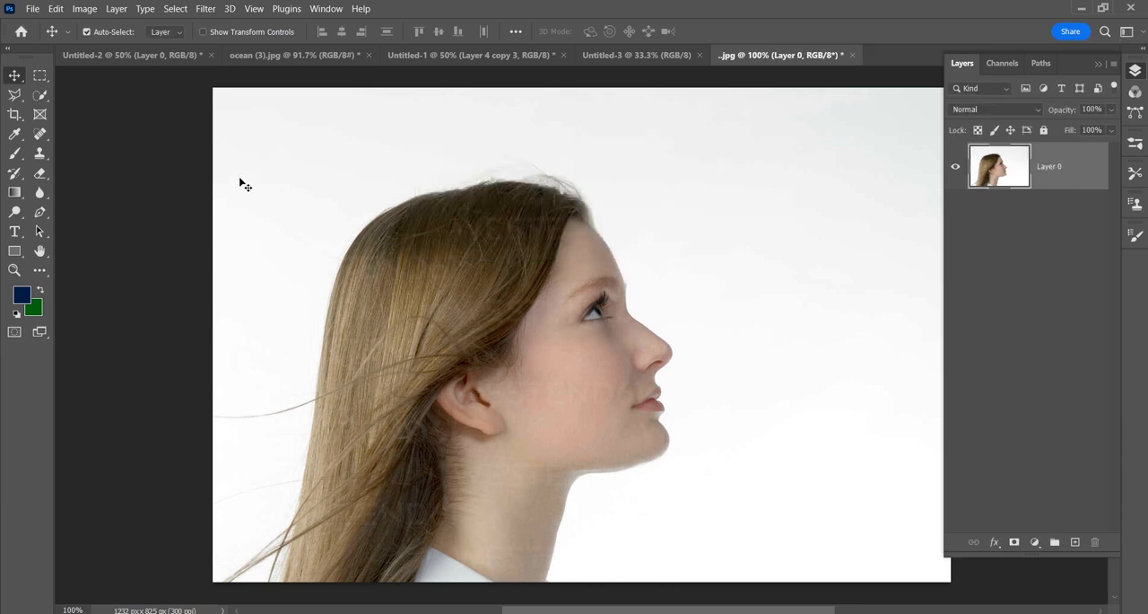
drag(259, 185, 313, 218)
drag(846, 306, 813, 289)
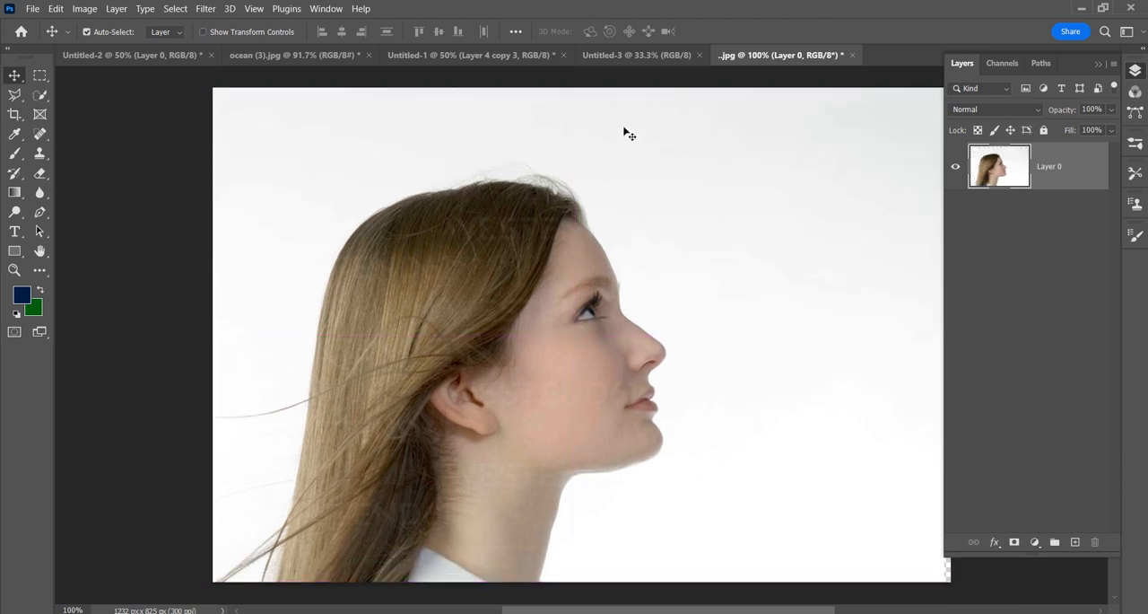
Step: In Untitled-3, place the profile portrait ..jpg as an embedded image
click(624, 56)
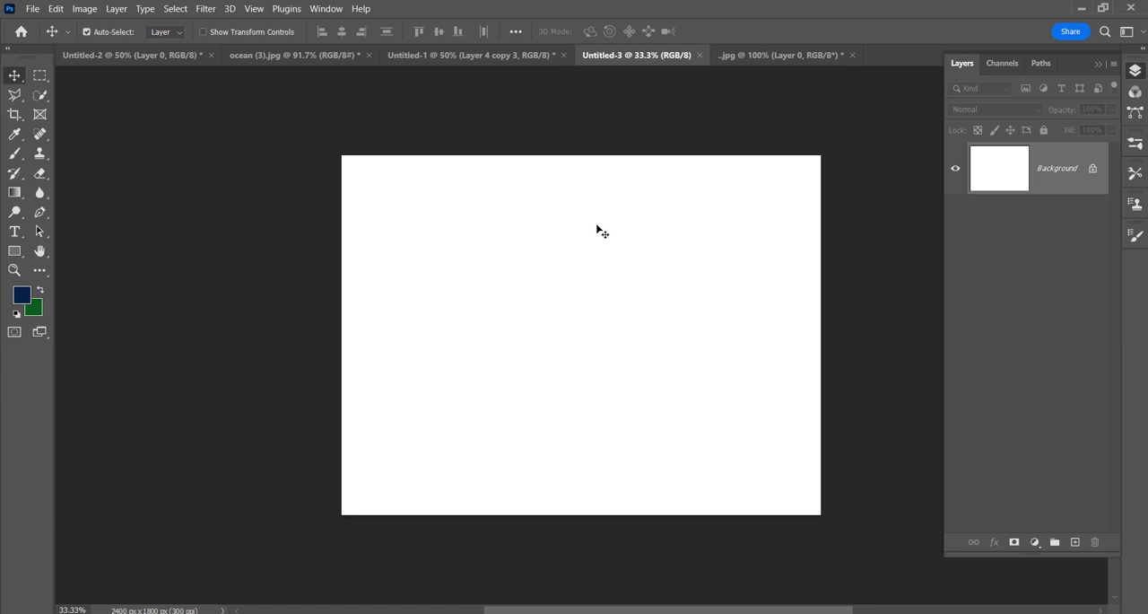
click(33, 9)
click(100, 305)
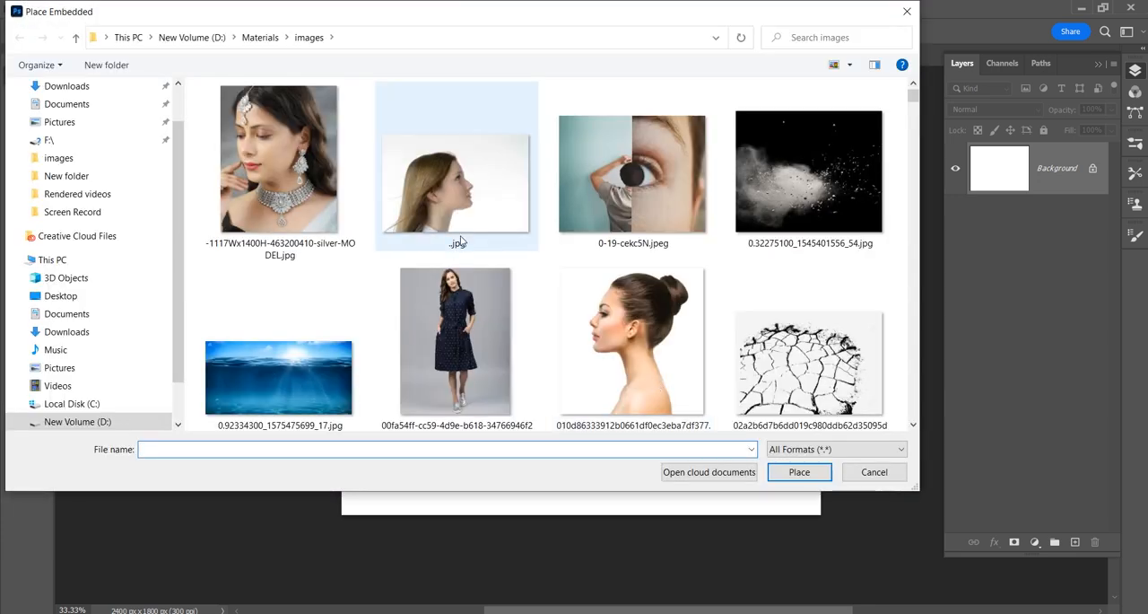
double_click(460, 211)
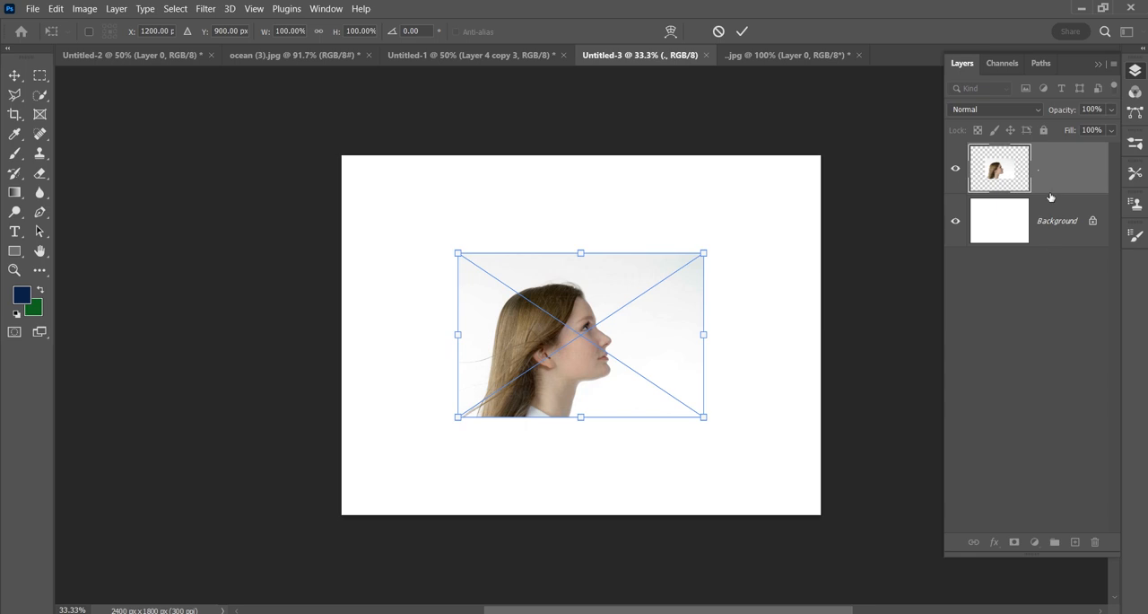
Step: Shift the placed portrait slightly upward, enlarge it to about 111% and rotate it about 18° counterclockwise
mouse_move(625, 346)
mouse_down()
mouse_move(623, 316)
mouse_move(625, 332)
mouse_up()
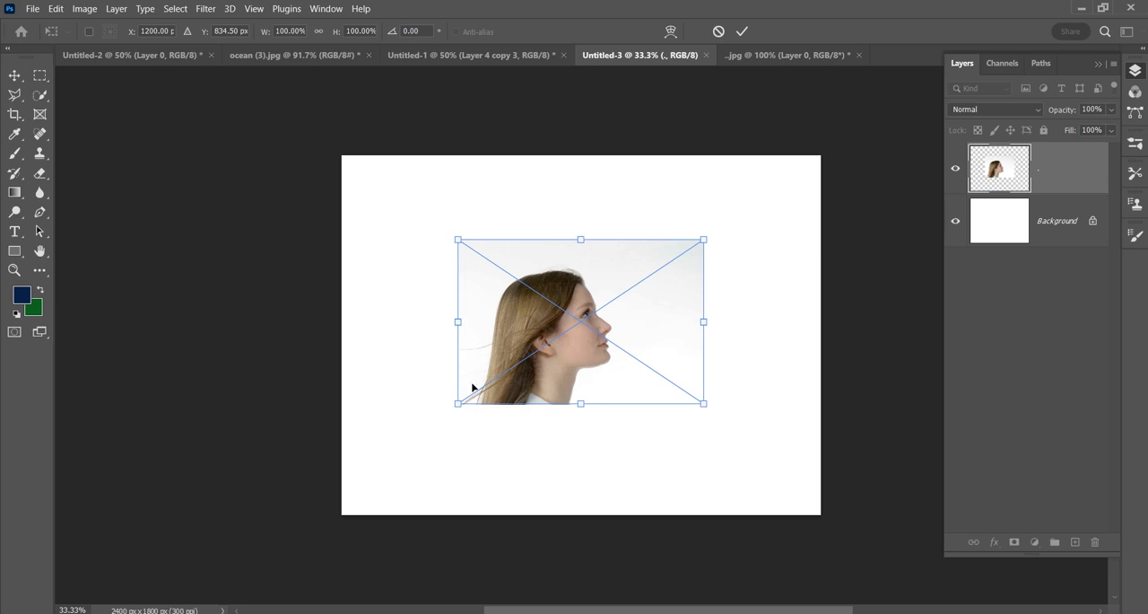
drag(703, 405, 759, 370)
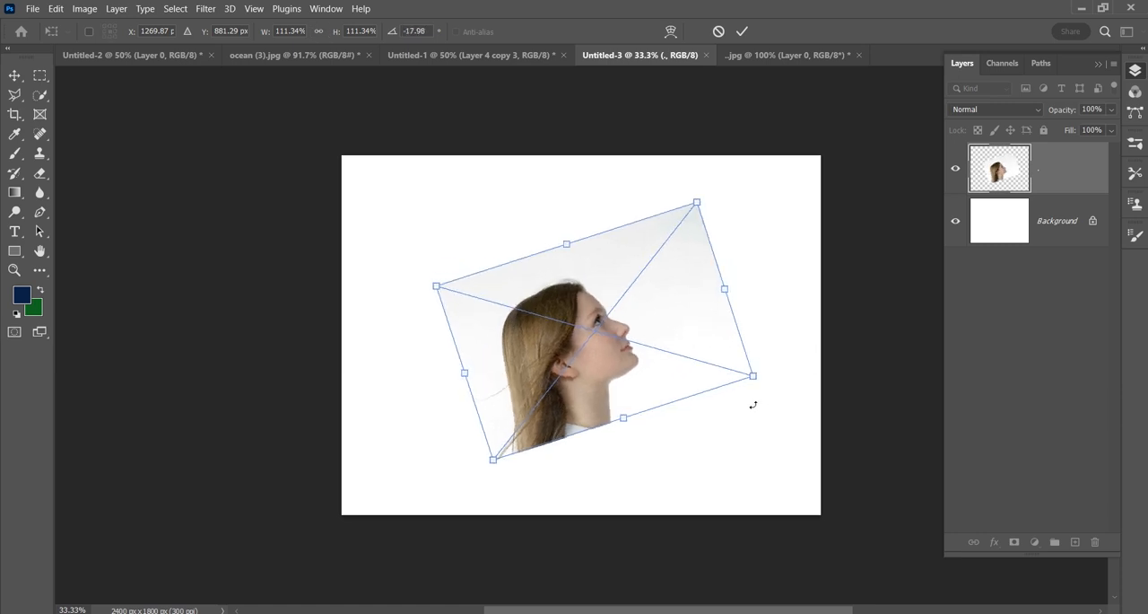
Step: Try skewing the placed portrait by pulling its upper-right corner inward, and undo both the skew and the rotation
right_click(671, 316)
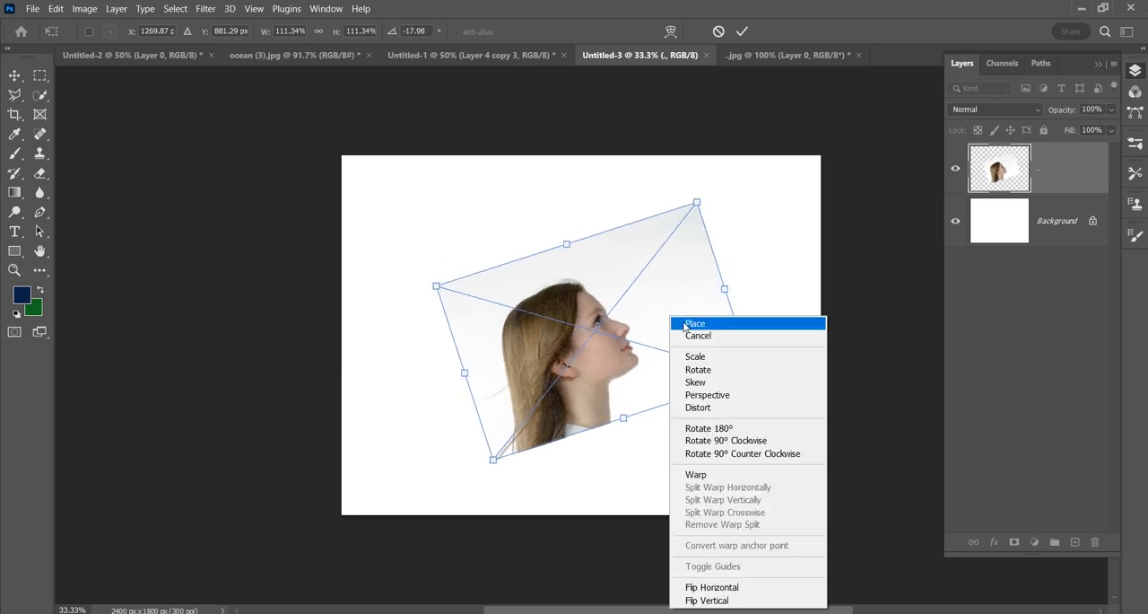
click(713, 378)
drag(695, 205, 604, 233)
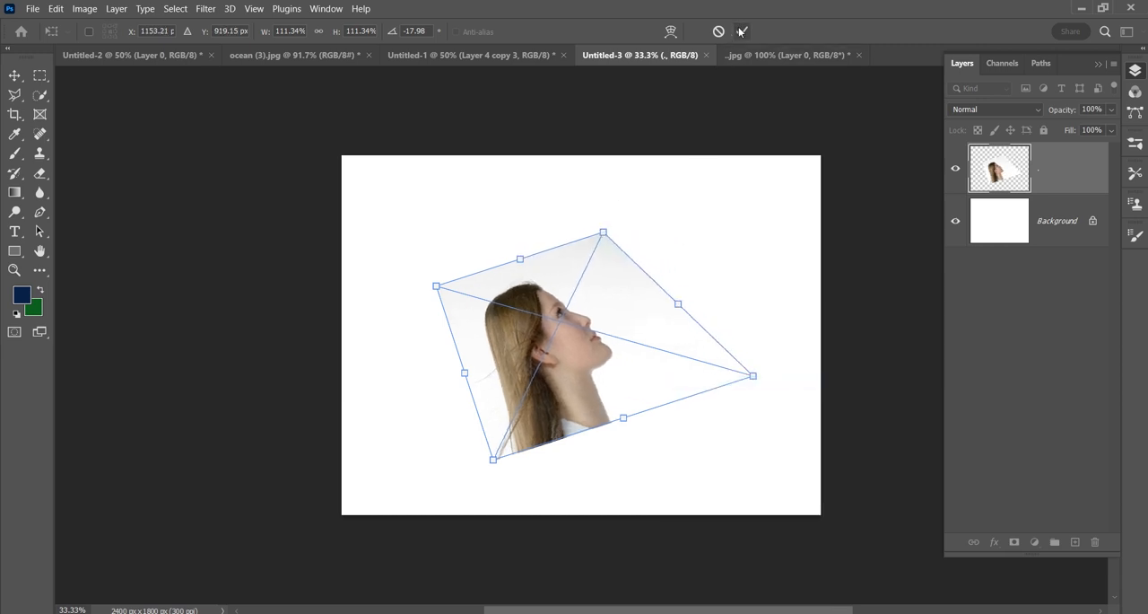
key(ctrl+z)
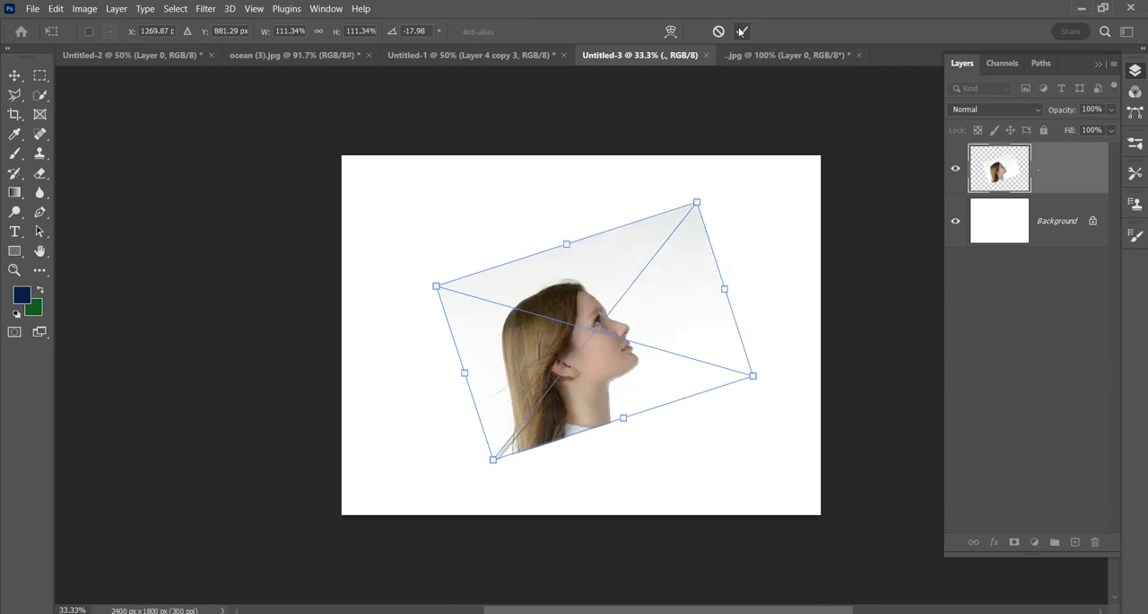
key(ctrl+z)
Step: Commit the placed portrait and reposition it slightly up and to the left on the canvas
click(741, 32)
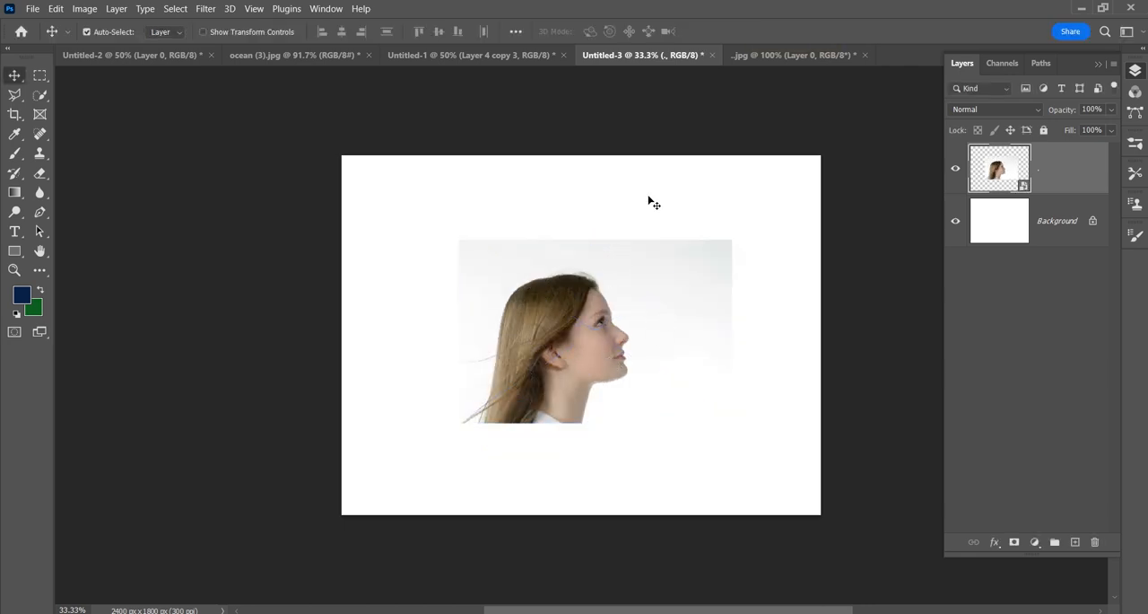
drag(607, 307, 554, 262)
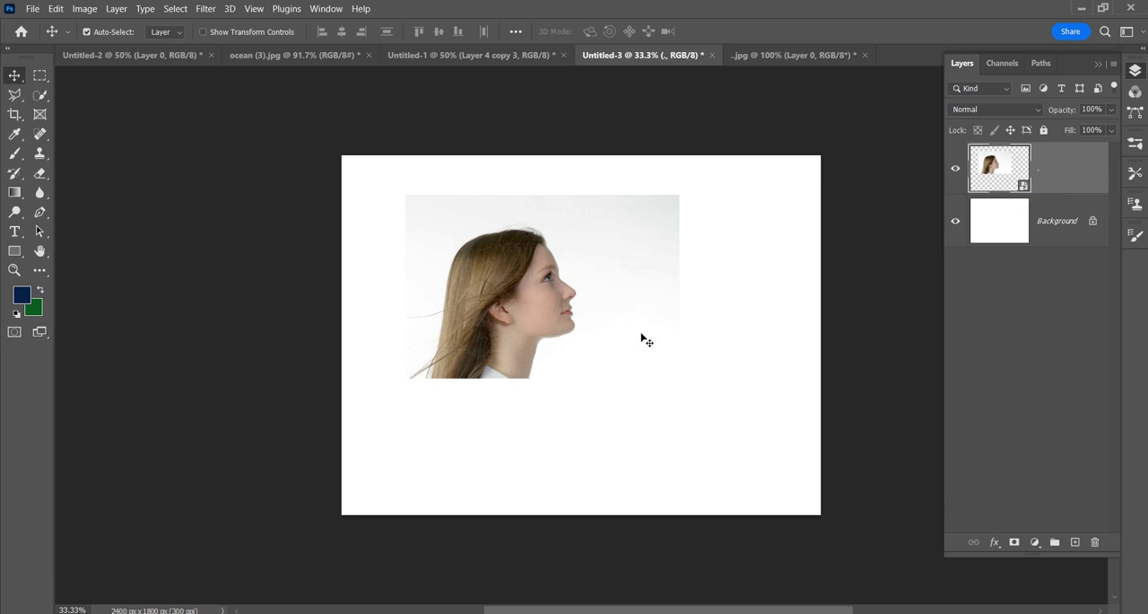
right_click(1050, 171)
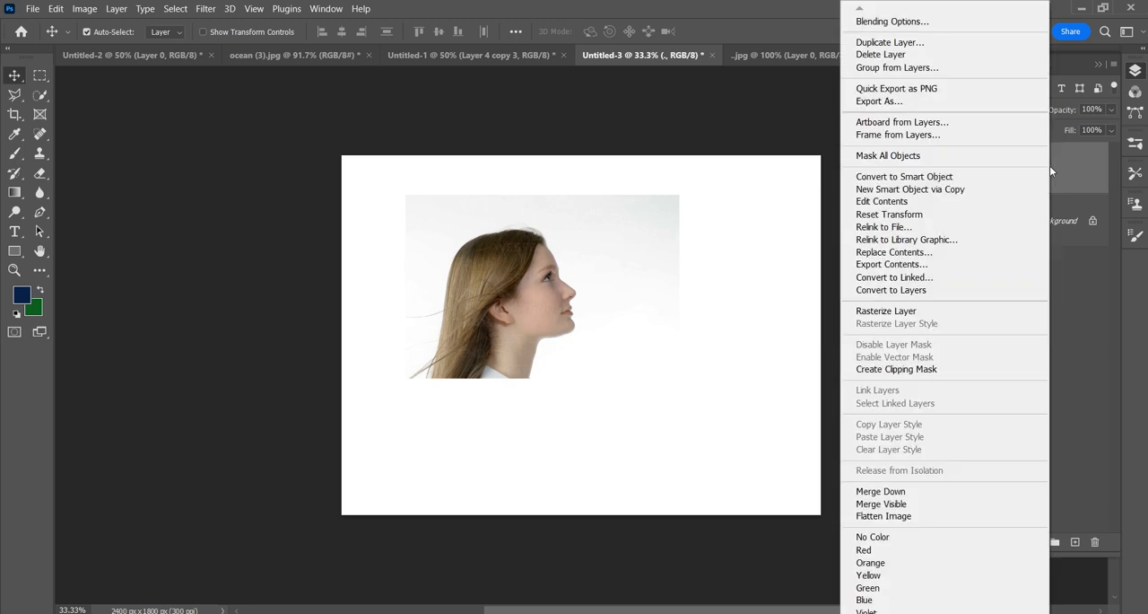
click(1069, 305)
drag(471, 289, 498, 325)
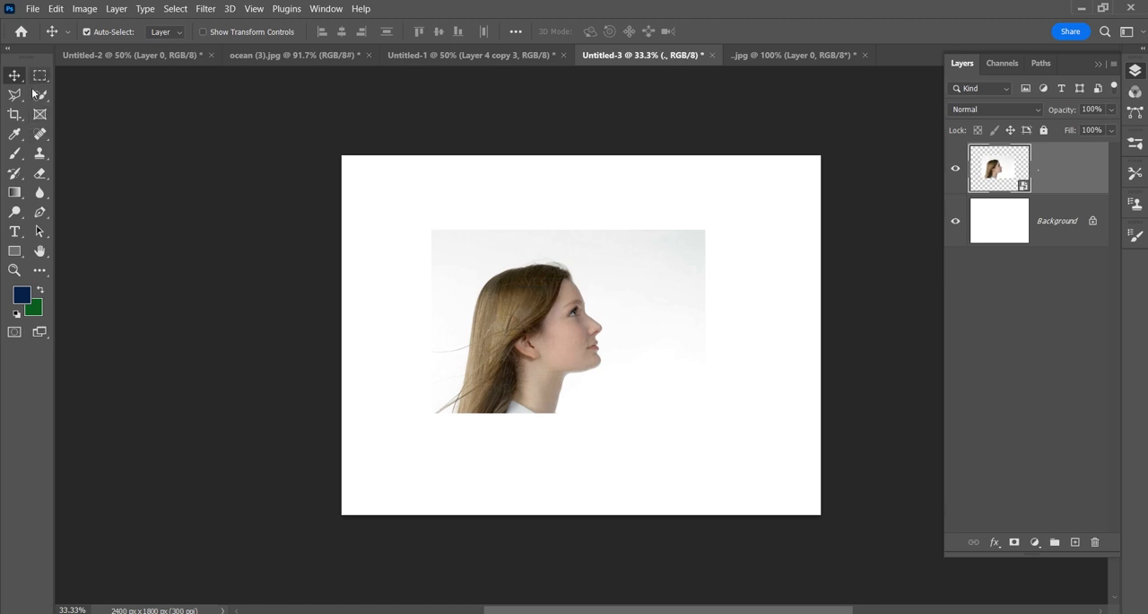
Step: Switch to the Brush tool and rasterize the portrait's smart object layer for painting
click(15, 153)
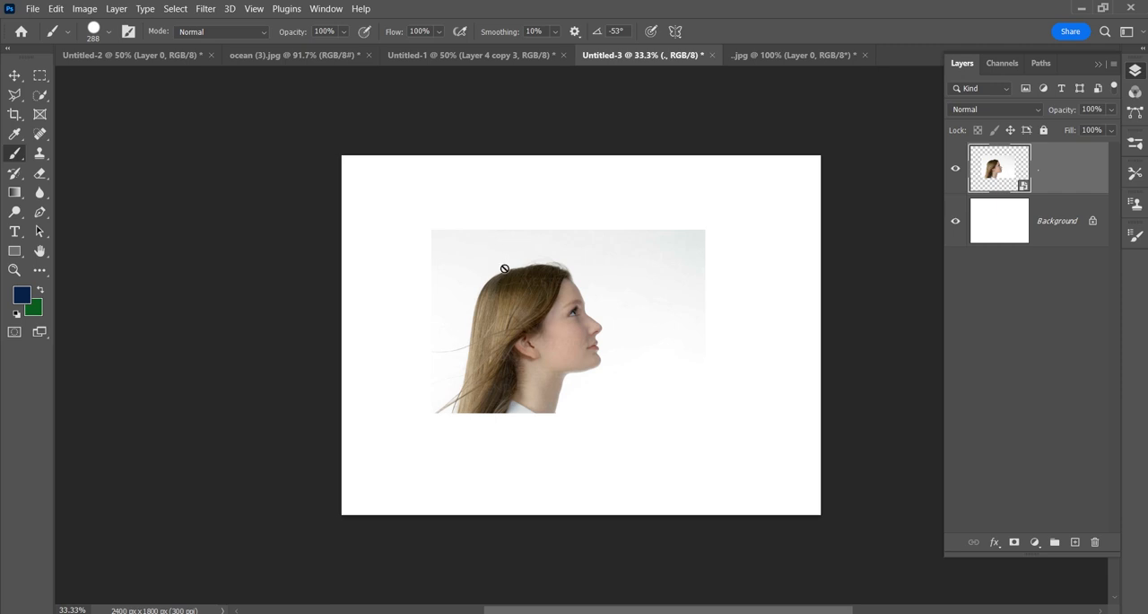
right_click(1050, 186)
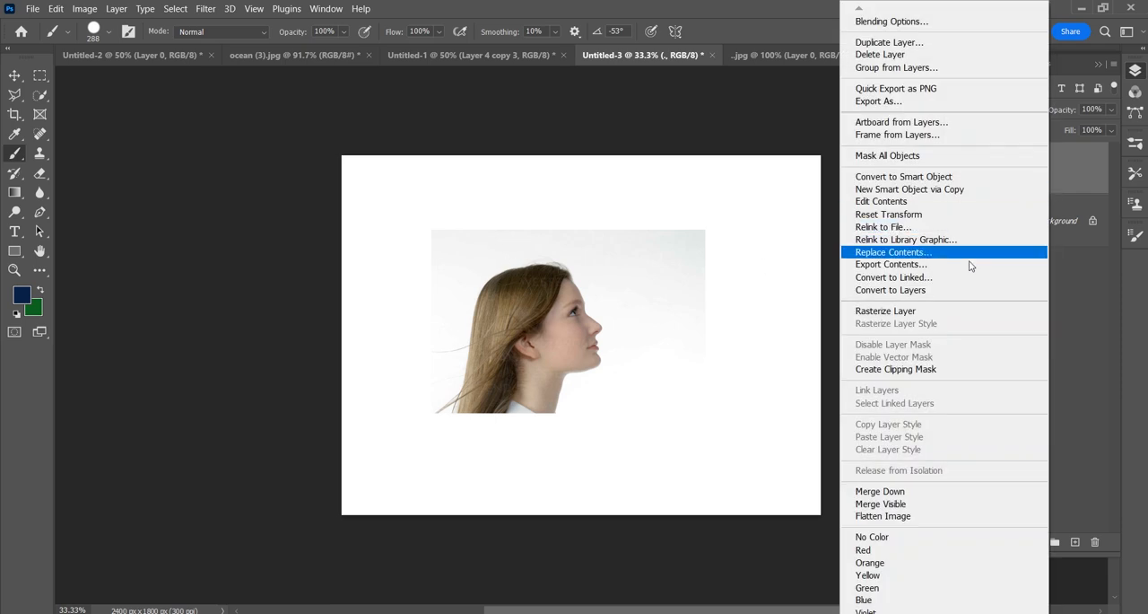
click(948, 310)
Step: Try painting dark blue over the woman's hair, undo the strokes and return to the Move tool
mouse_move(547, 256)
mouse_down()
mouse_move(532, 294)
mouse_move(524, 251)
mouse_move(549, 244)
mouse_up()
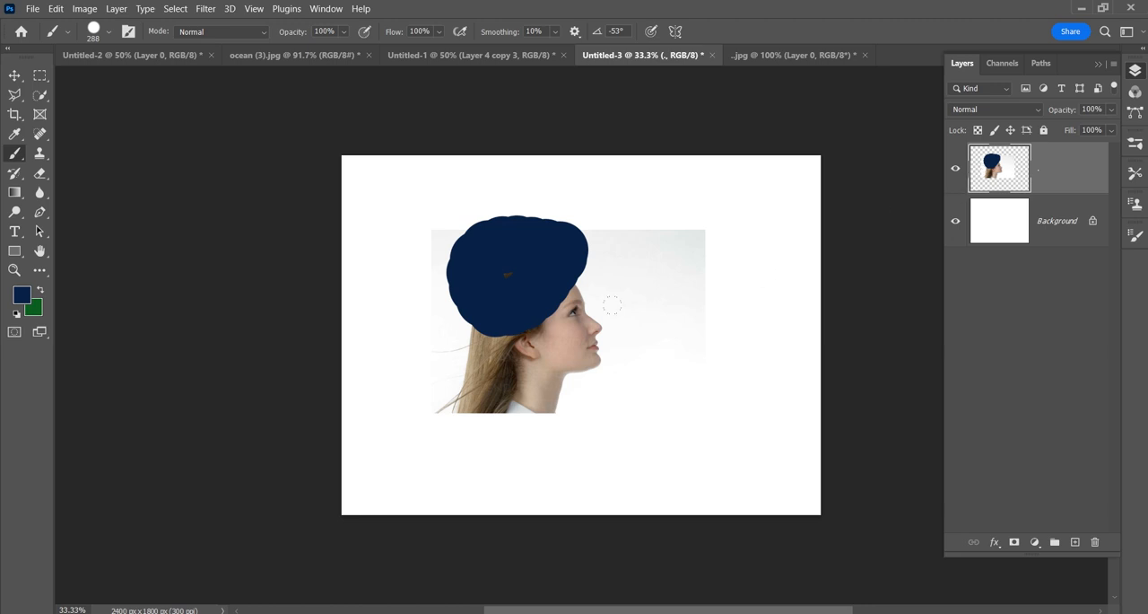
key(ctrl+z)
key(v)
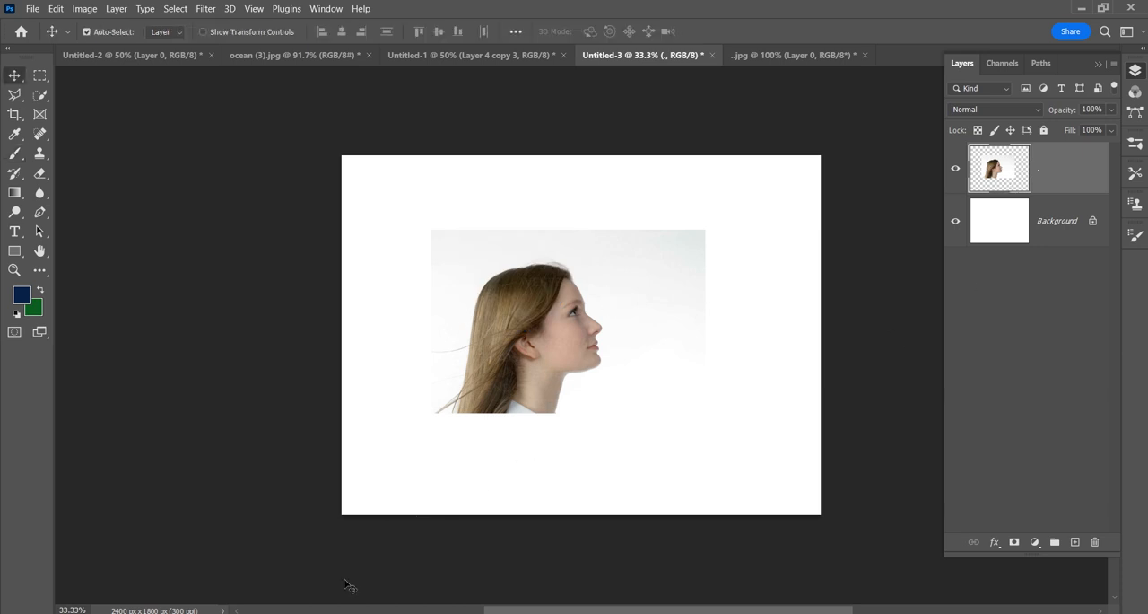
Step: Place a03d1b907828445e452a00ed681ac443.jpg from the images folder into Untitled-3, shrink it and commit it at the canvas's right edge
key(alt+Tab)
click(469, 223)
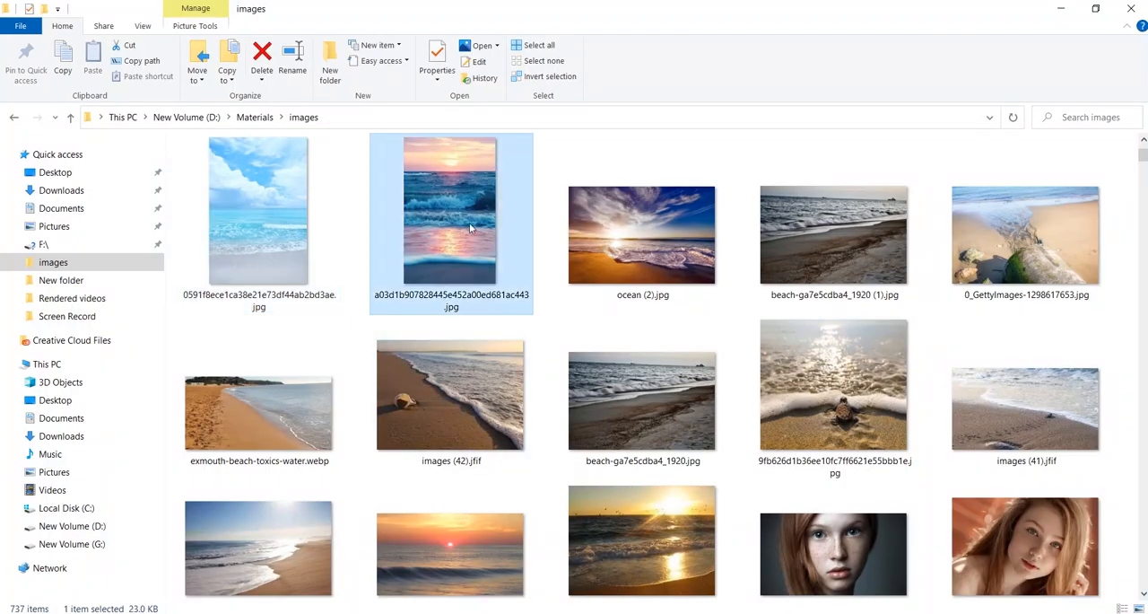
drag(470, 224, 599, 333)
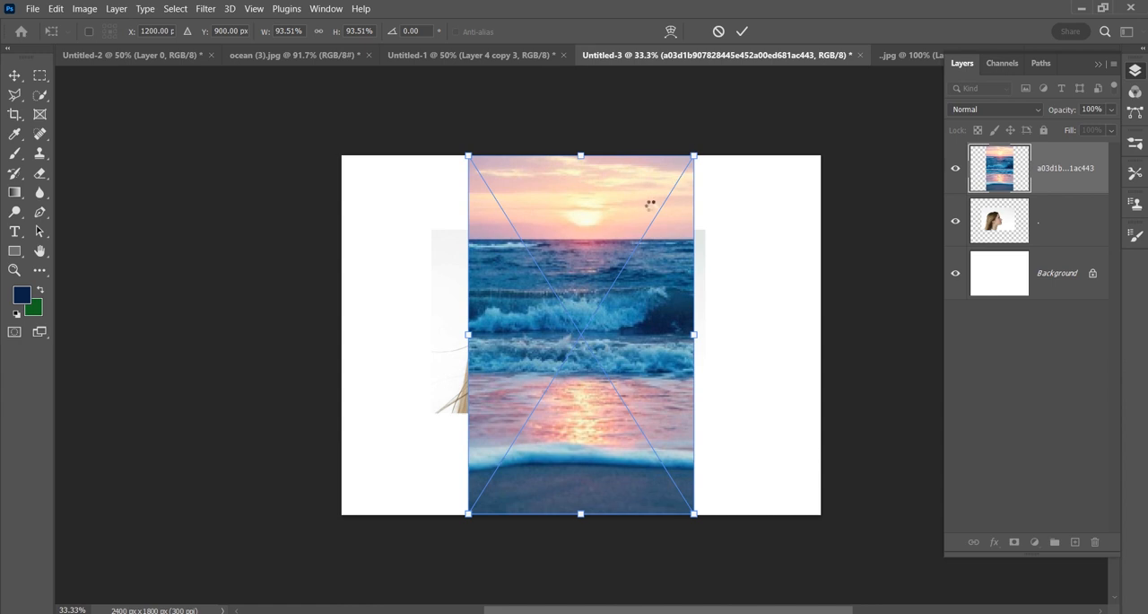
drag(691, 153, 628, 235)
drag(543, 295, 738, 248)
click(742, 32)
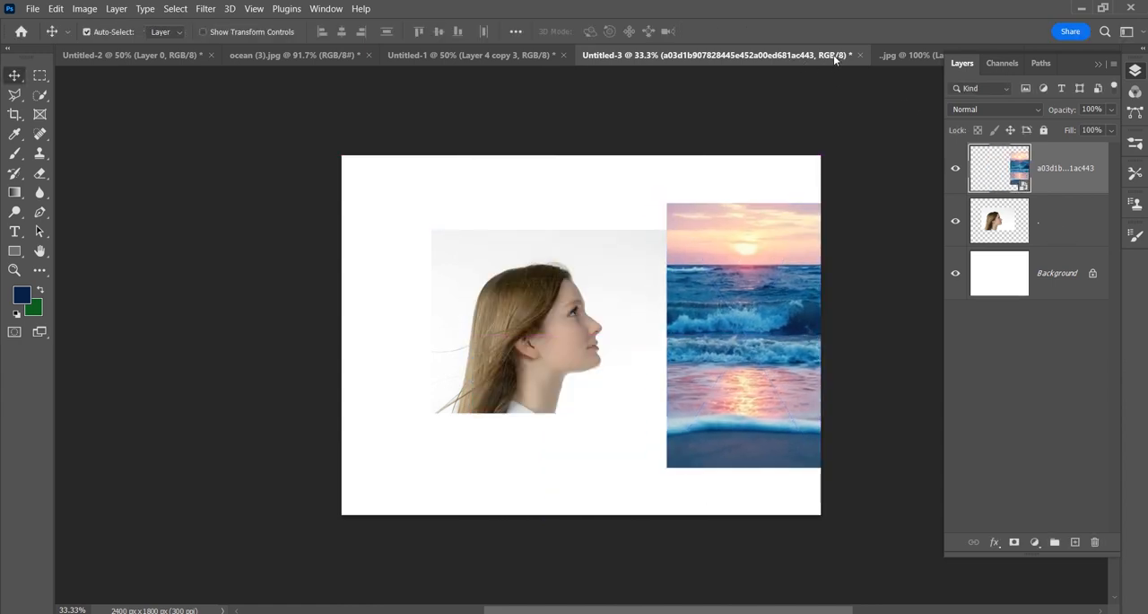
Step: Close the Untitled-1 and ocean (3).jpg documents without saving their changes
click(559, 53)
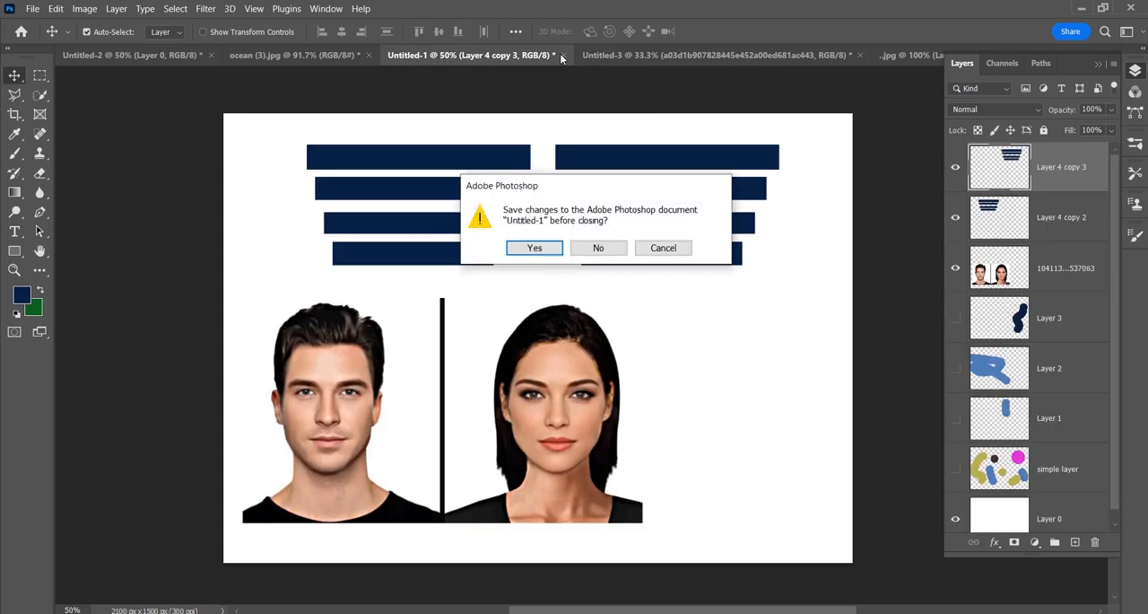
click(589, 249)
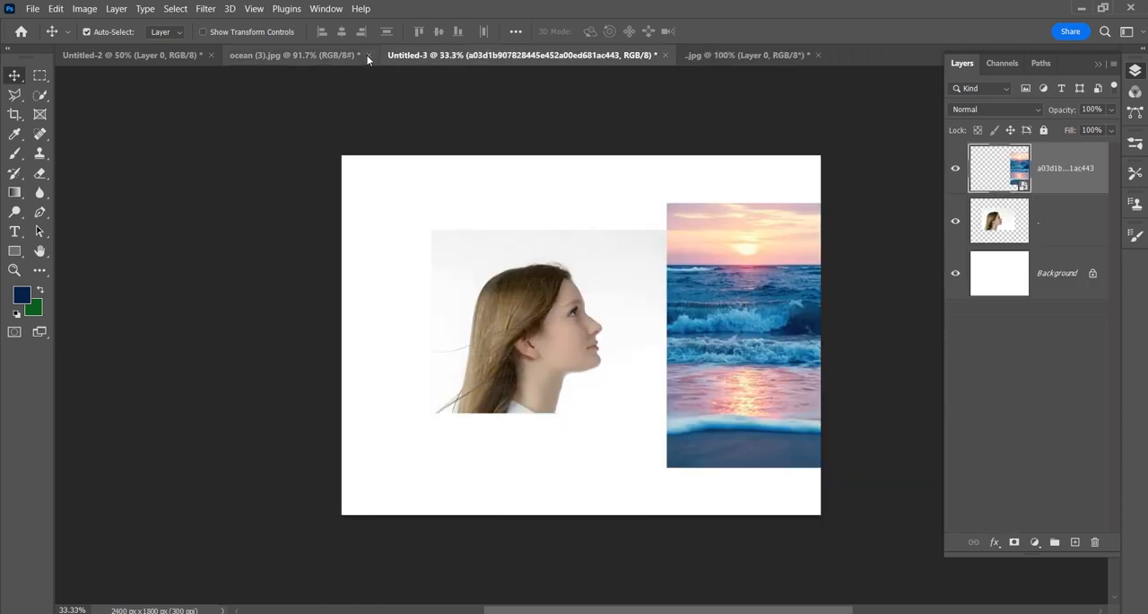
click(368, 55)
click(591, 248)
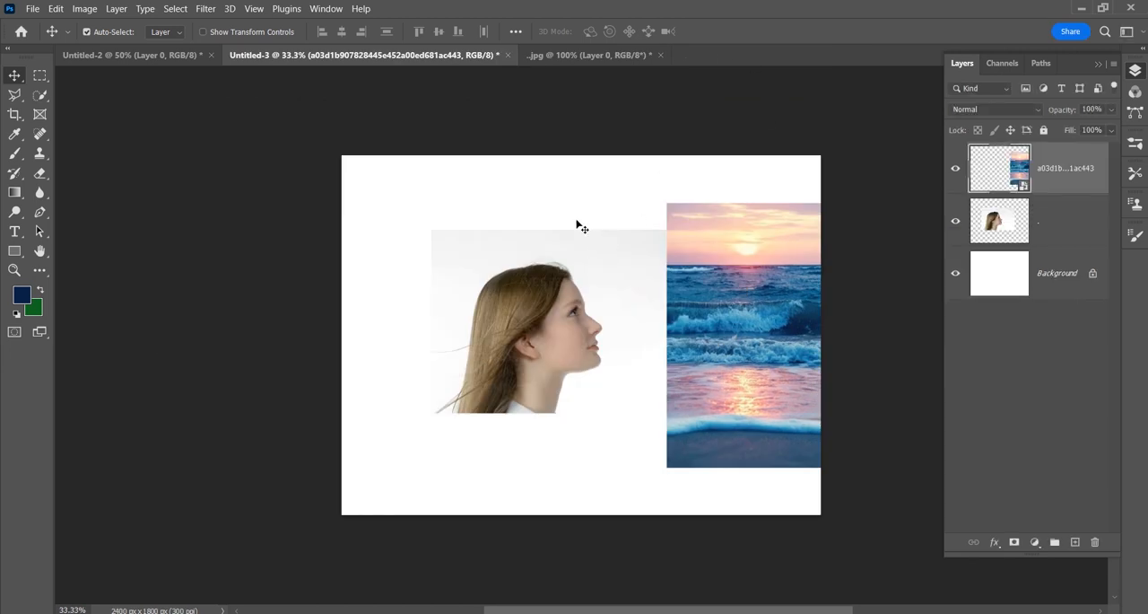
Step: Open the baby turtle image 9fb626d1b36ee10fc7ff6621e55bbb1e.jpg from the images folder as its own document
click(333, 612)
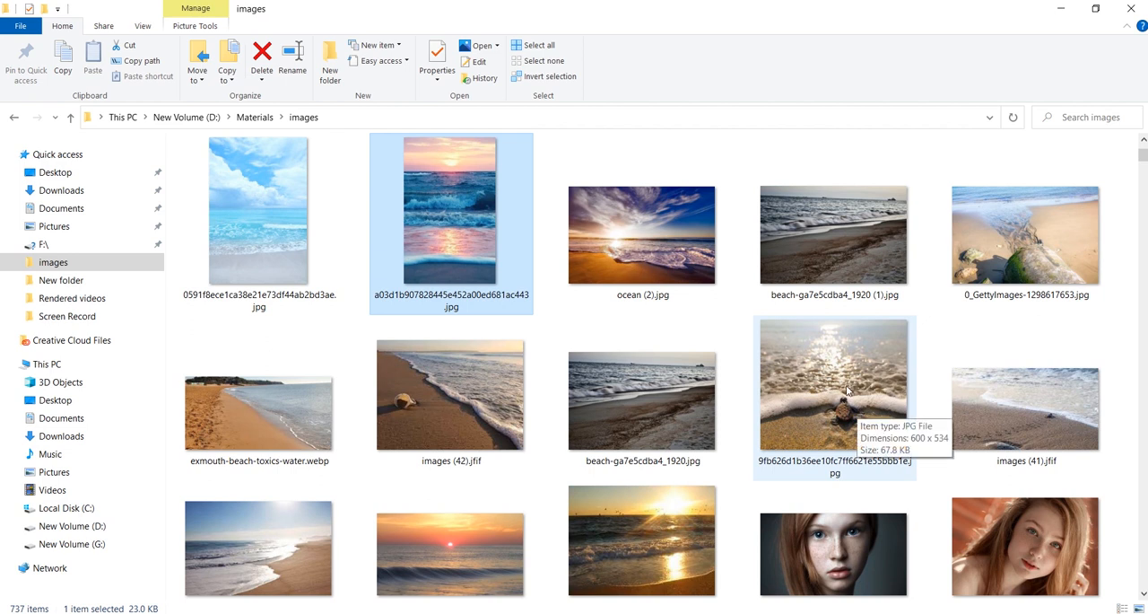
drag(848, 388, 744, 56)
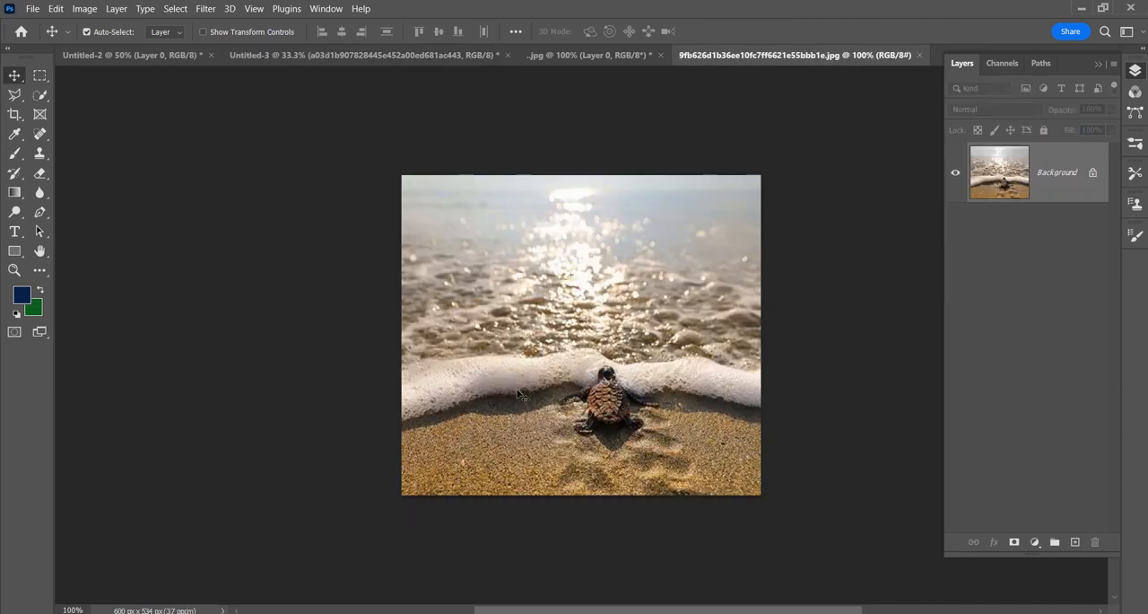
click(33, 9)
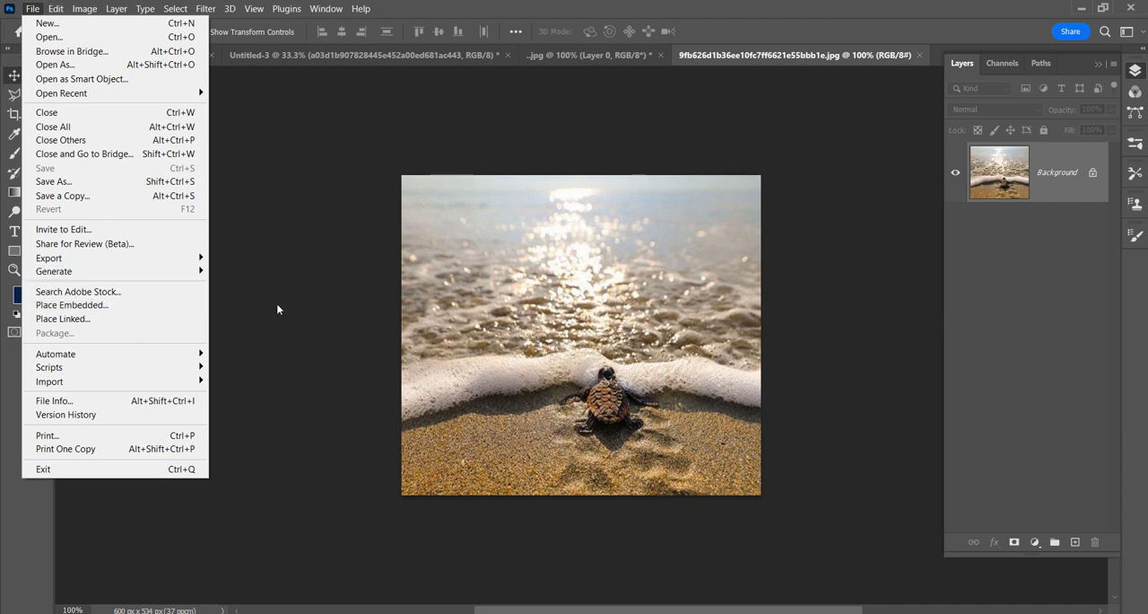
click(362, 305)
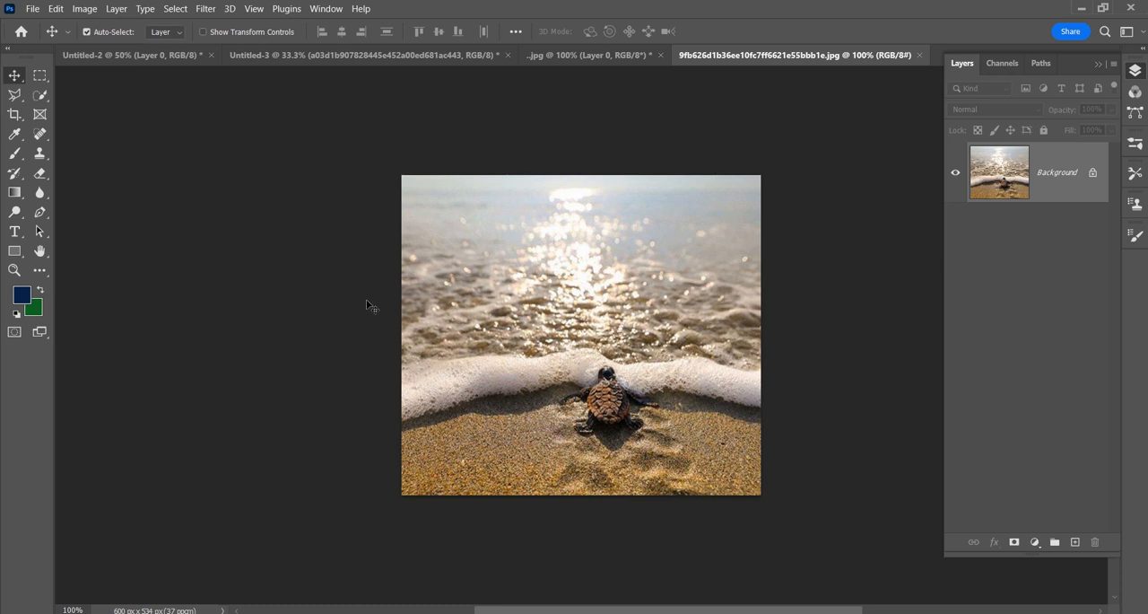
Step: Look through the open documents and bring Untitled-2 to the front
click(533, 58)
click(437, 55)
click(179, 56)
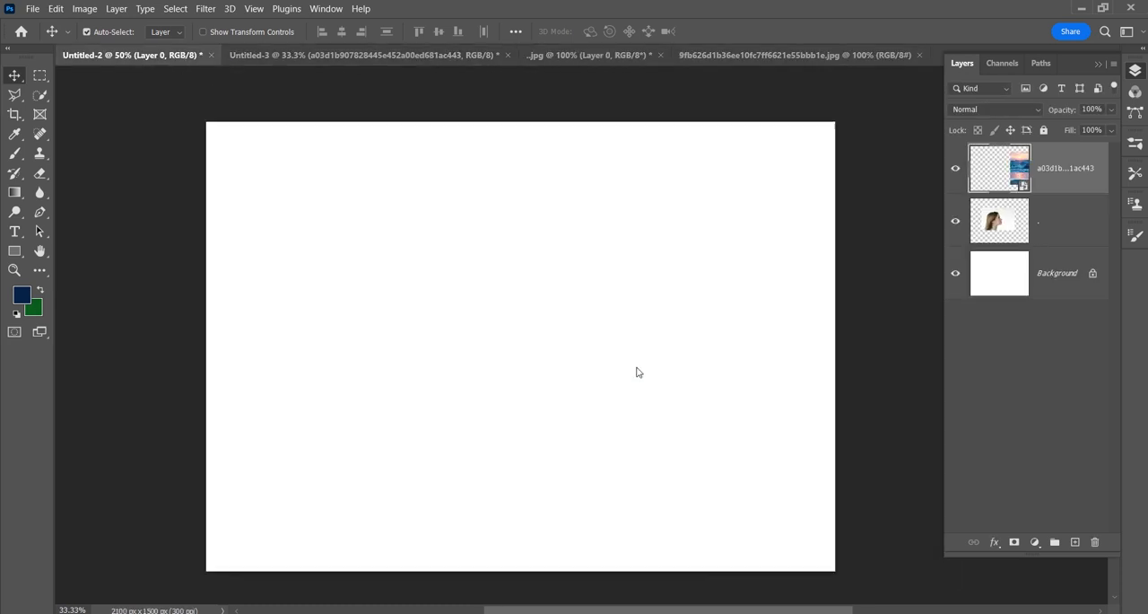